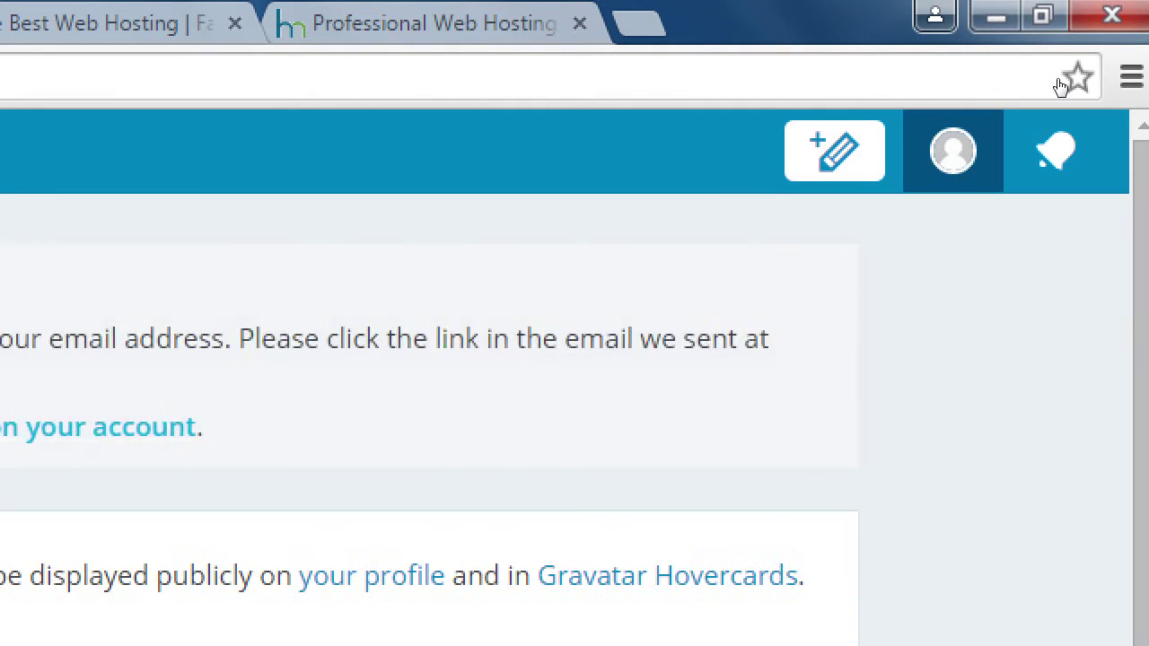
Check the account notifications, close them, and open the My Site page.
key(n)
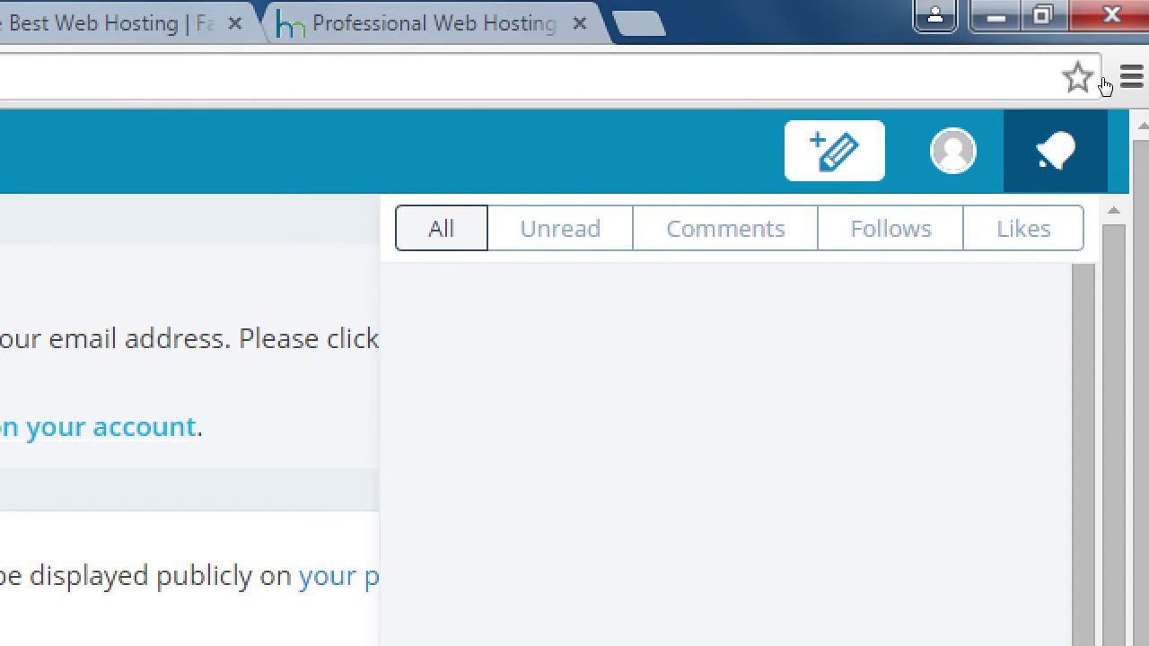
click(730, 140)
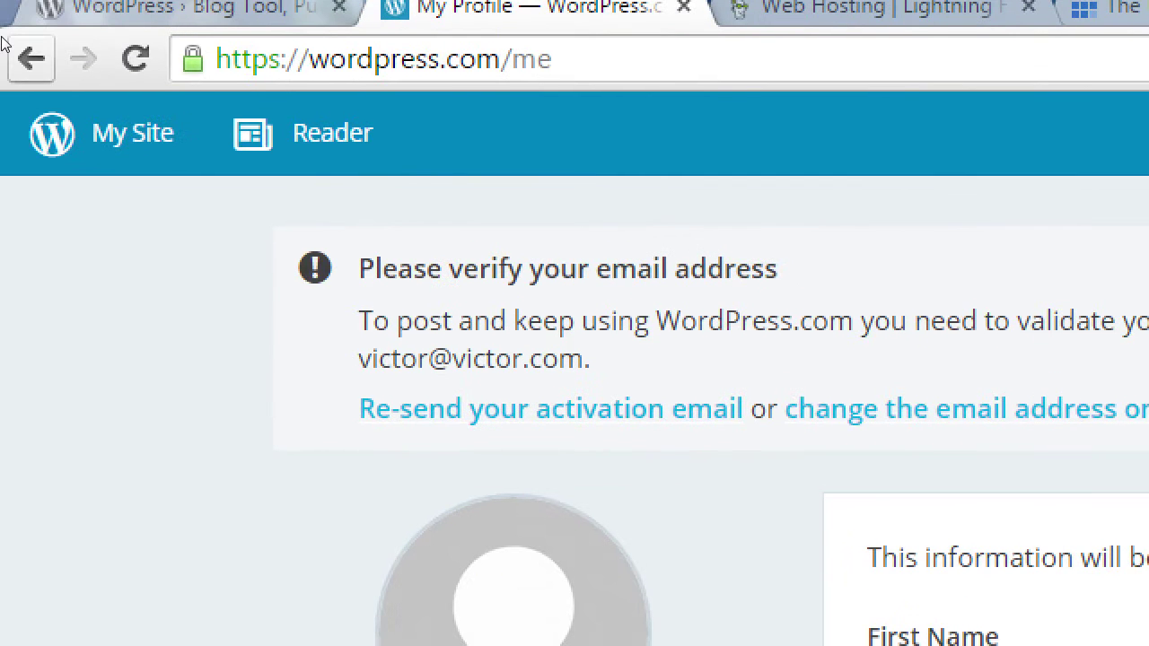
click(61, 93)
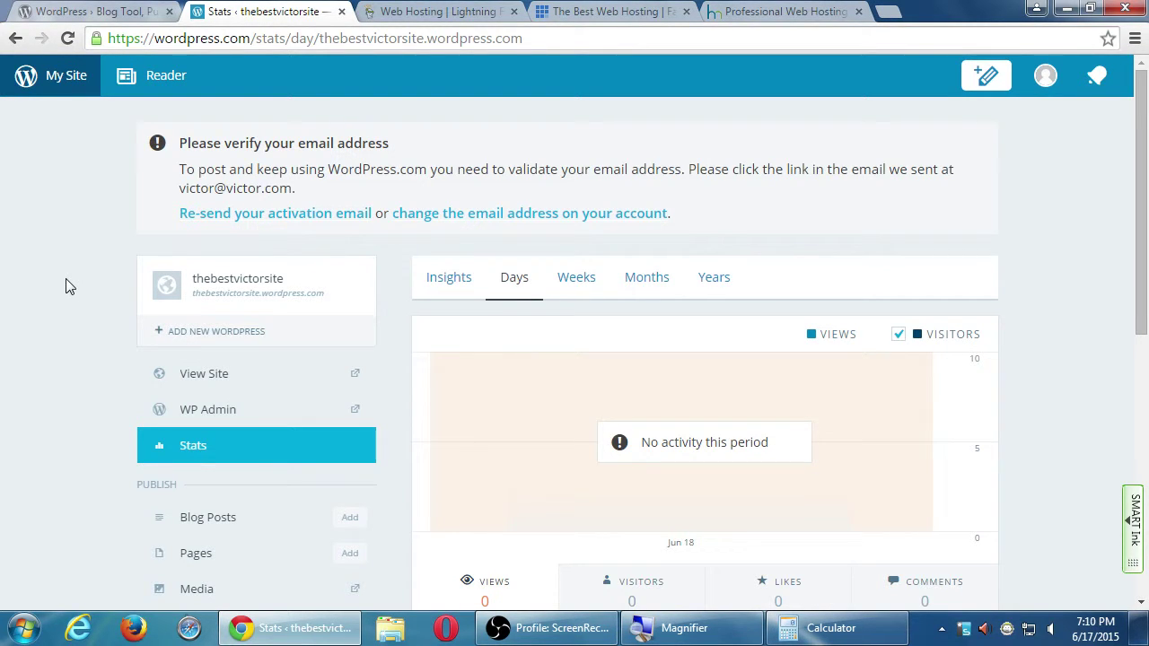
Look over the site's daily statistics and the site management options listed beside them.
scroll(787, 256, down, 5)
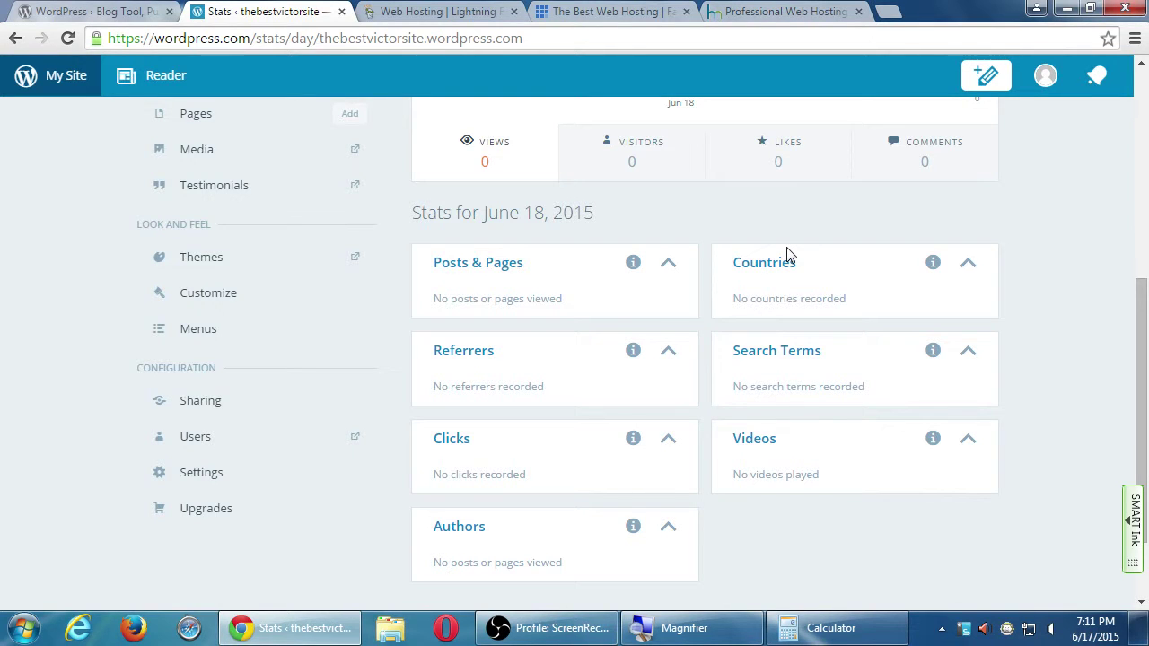
scroll(768, 256, up, 4)
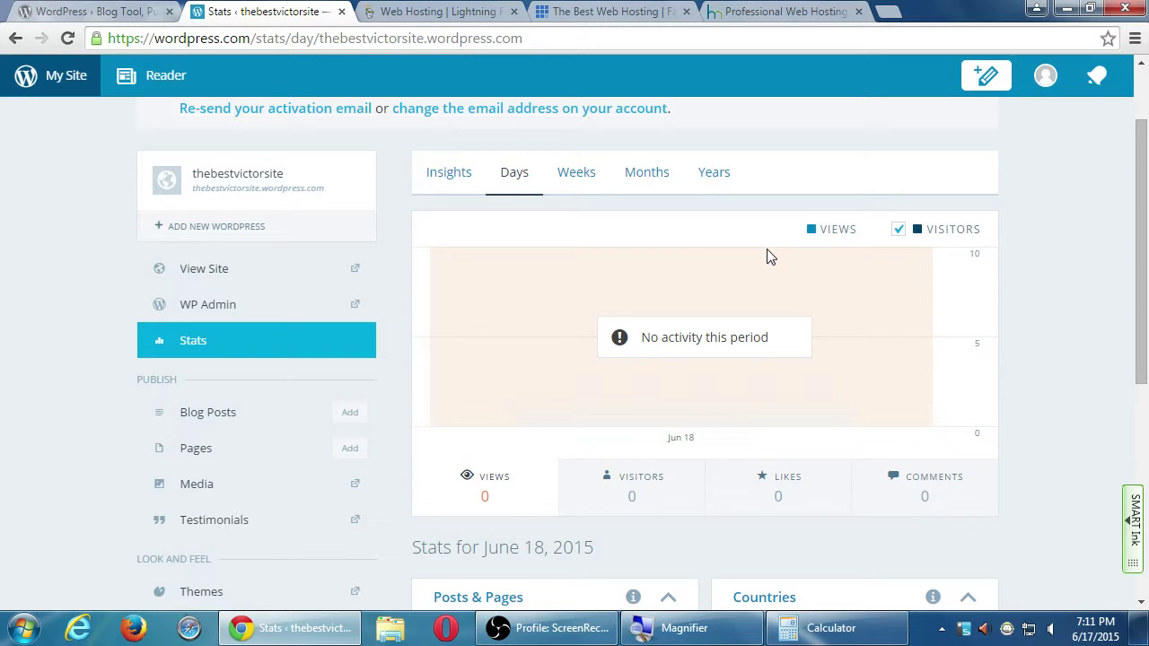
scroll(284, 365, down, 5)
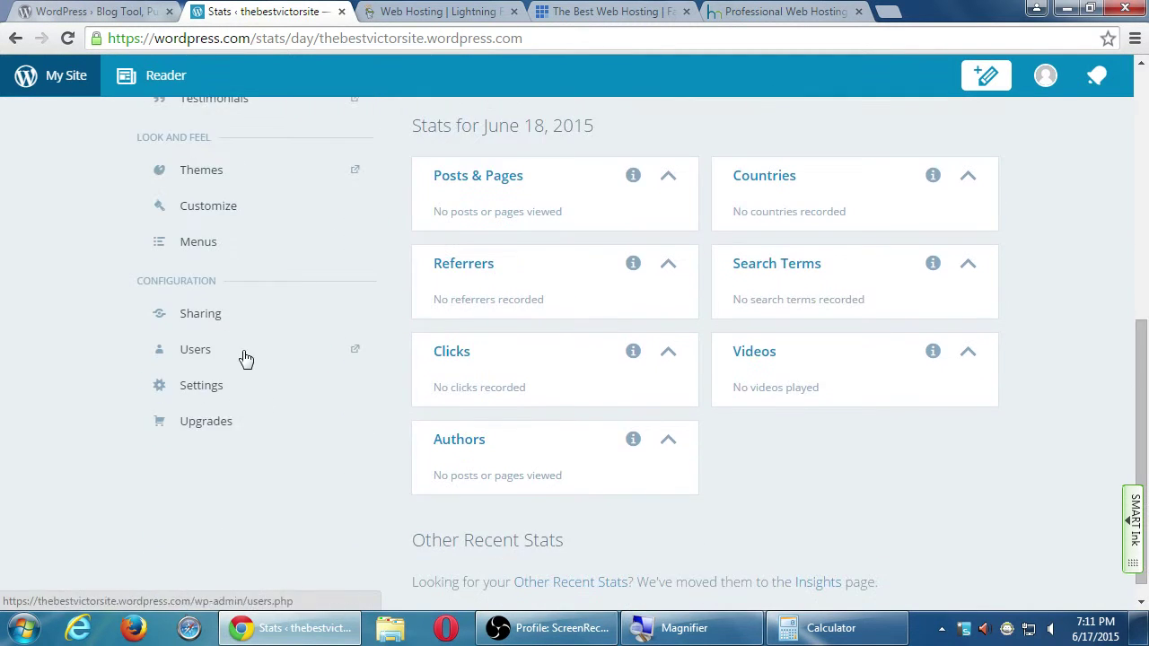
scroll(210, 387, up, 5)
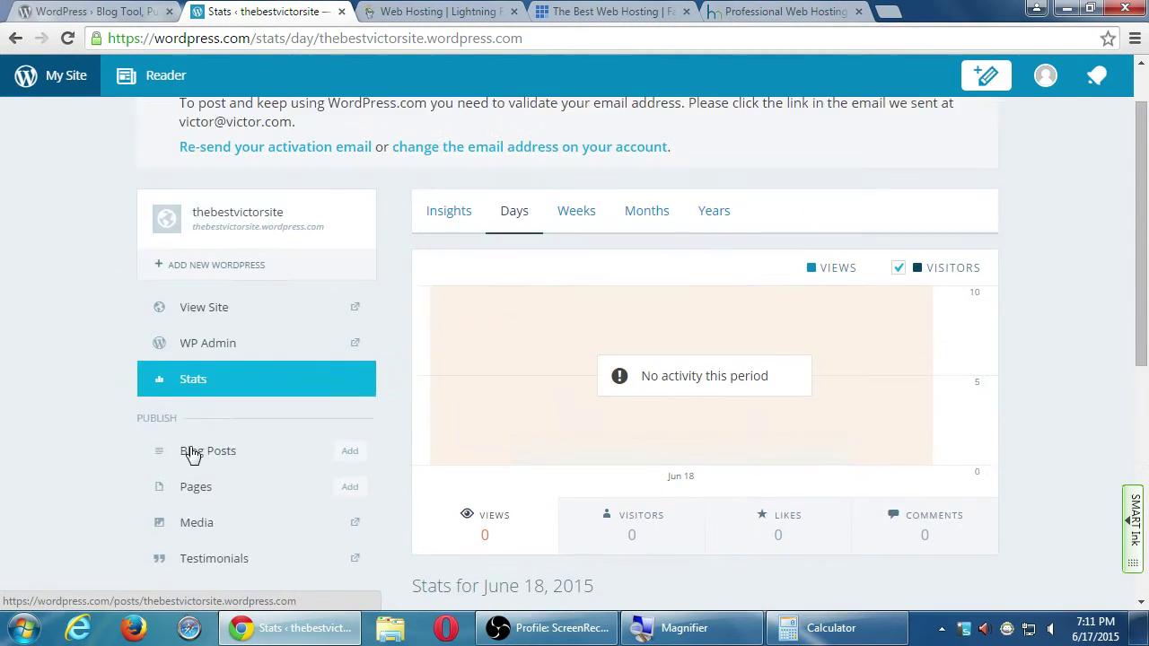
scroll(171, 431, down, 1)
scroll(148, 409, up, 1)
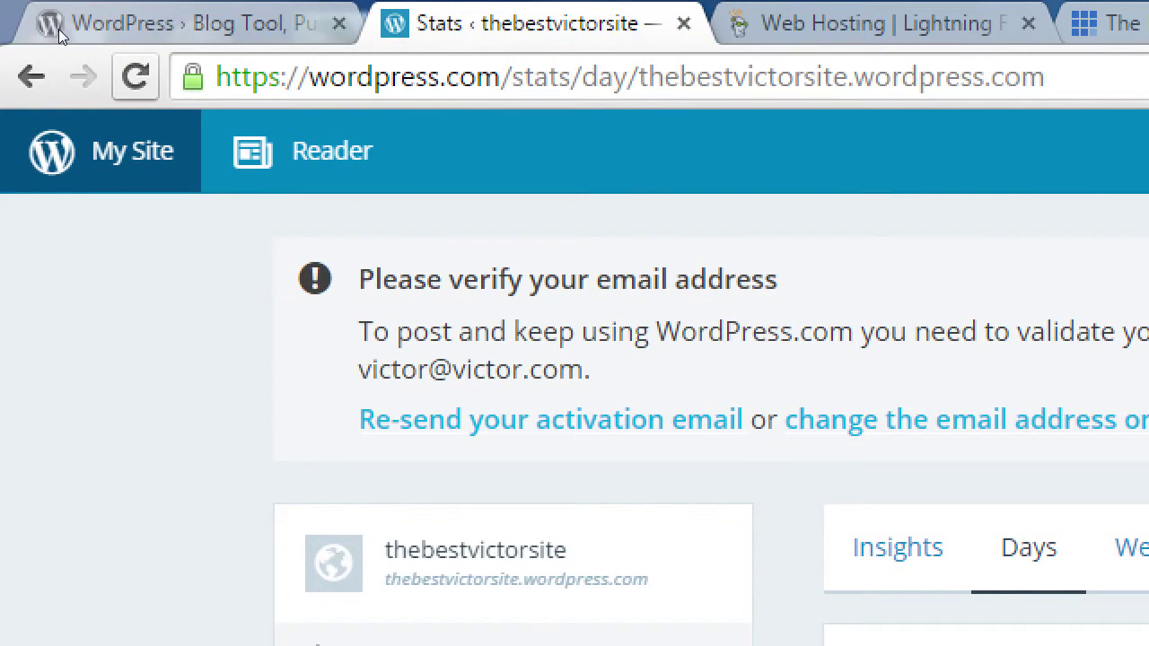
Load wordpress.com in a new browser tab and go to My Site from the reader page.
key(ctrl+t)
text(wordp)
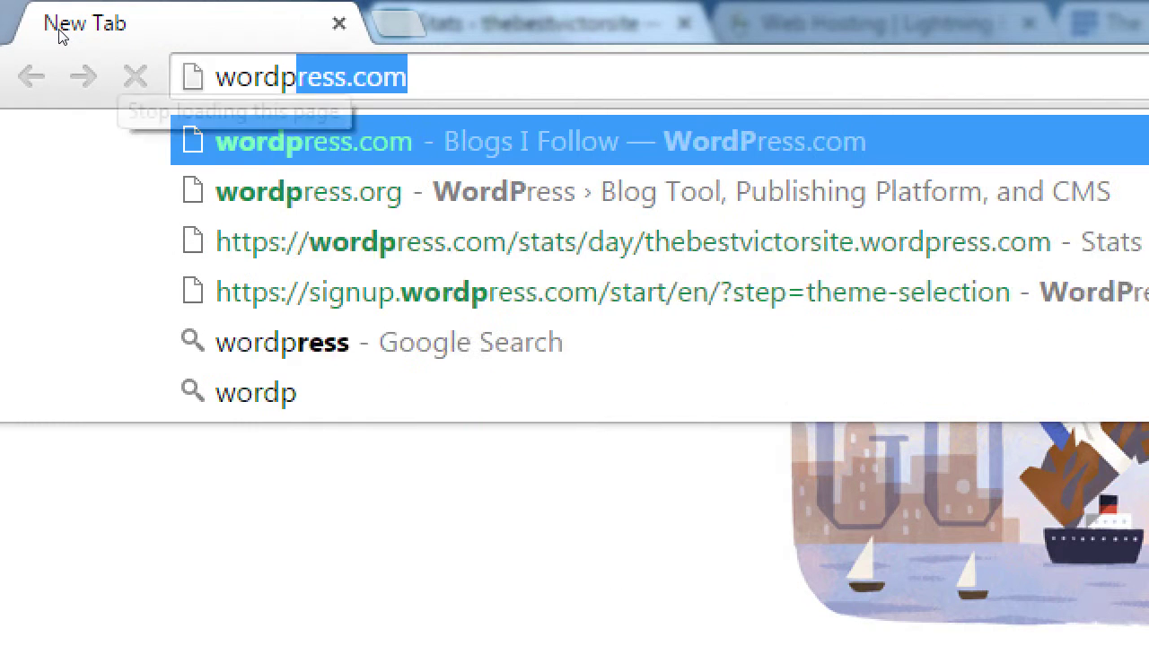
text(ress.)
key(Return)
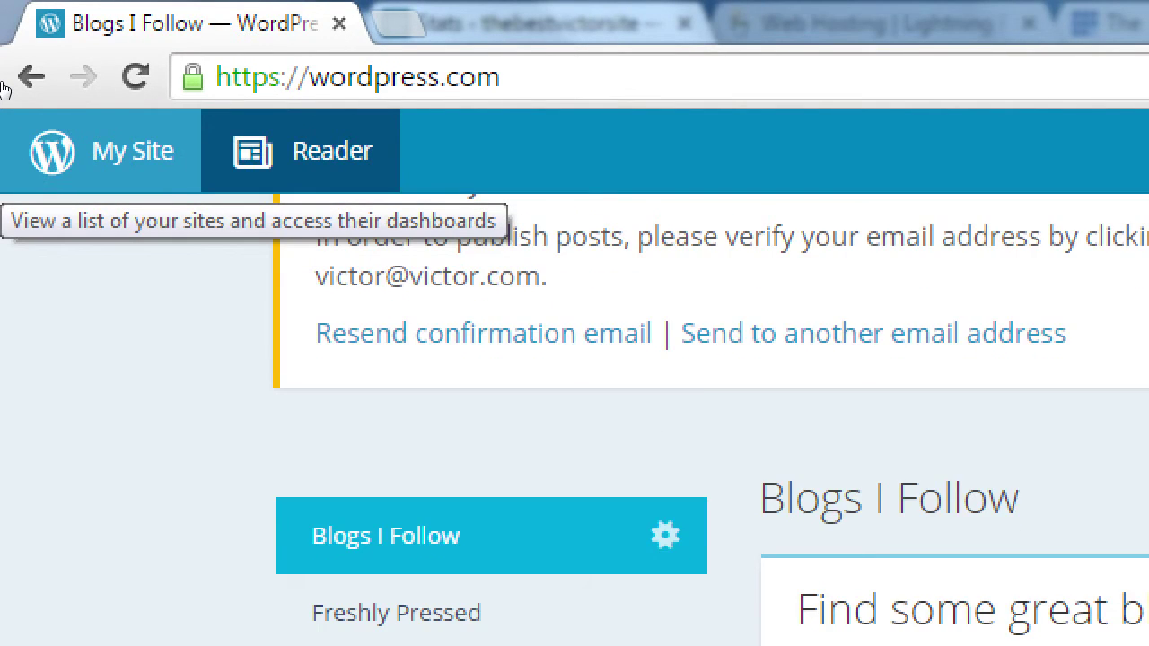
click(10, 167)
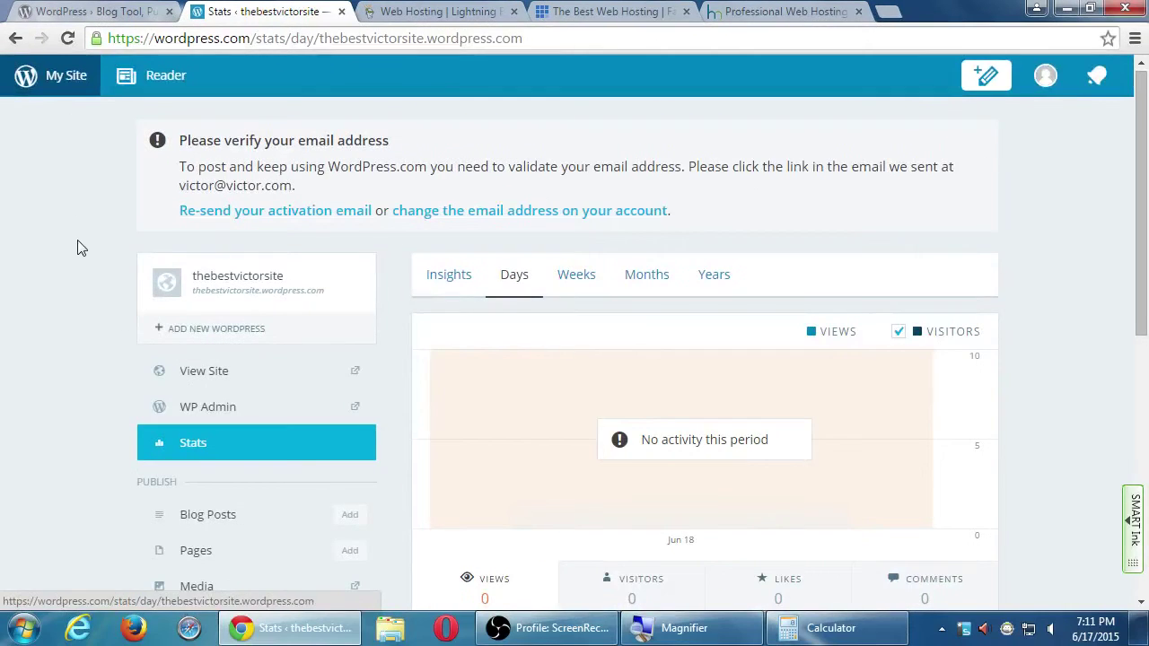
scroll(83, 260, down, 2)
scroll(91, 297, up, 2)
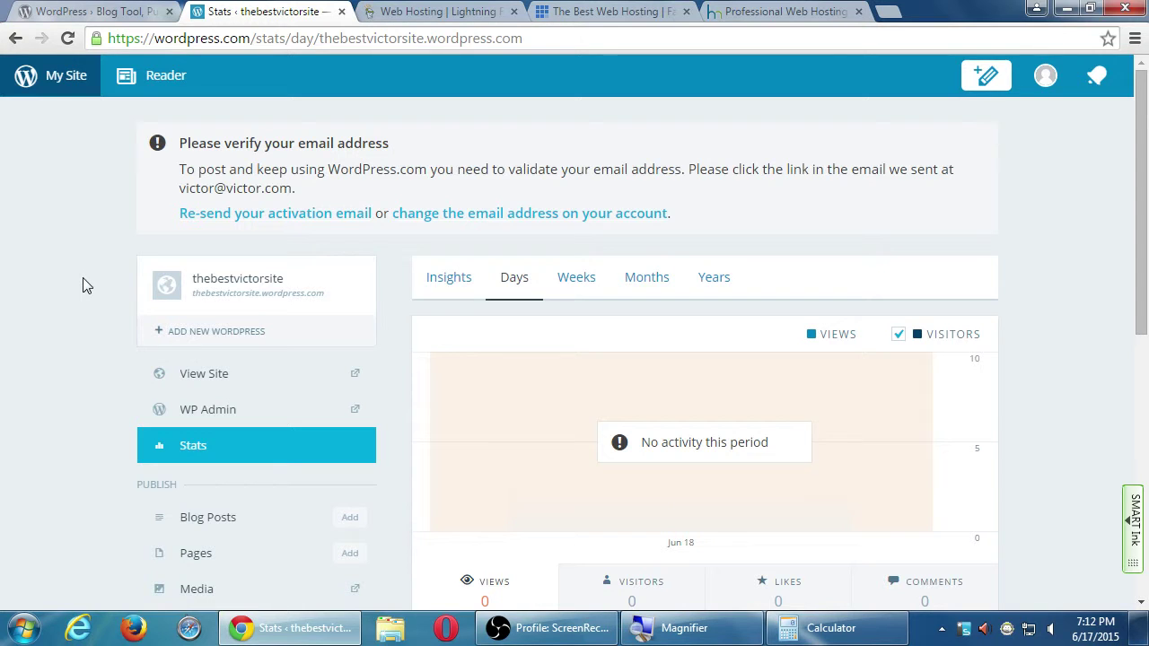
Open the site's WP Admin dashboard, look over its sections, and compare it with the stats page.
click(210, 409)
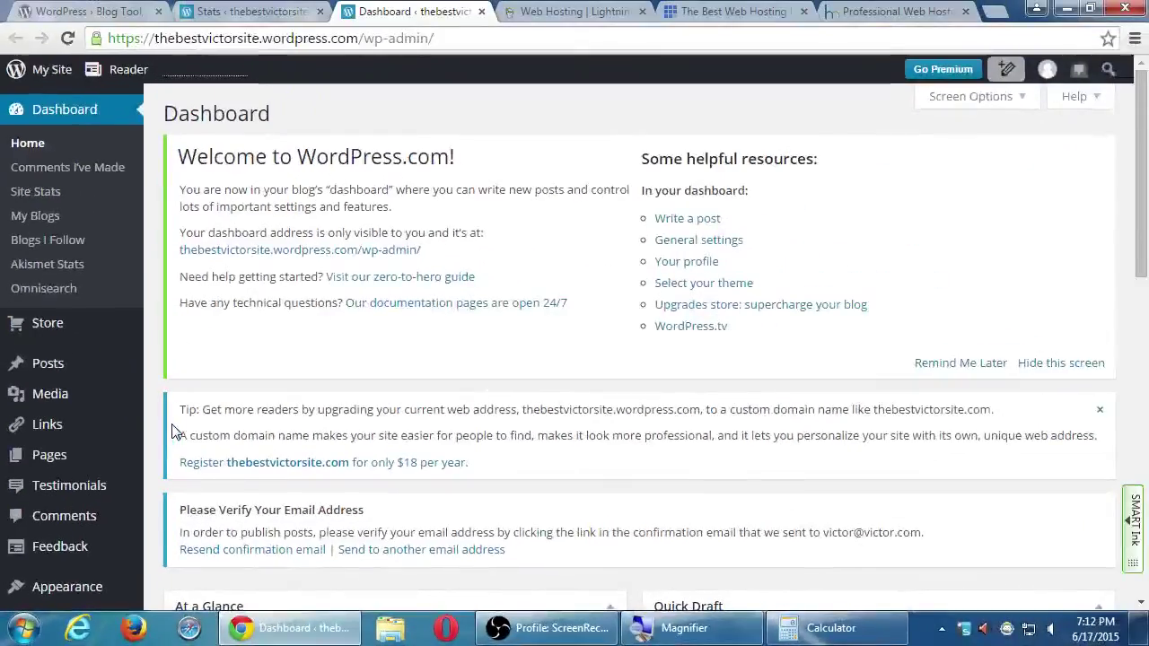
scroll(177, 433, down, 7)
scroll(292, 410, down, 3)
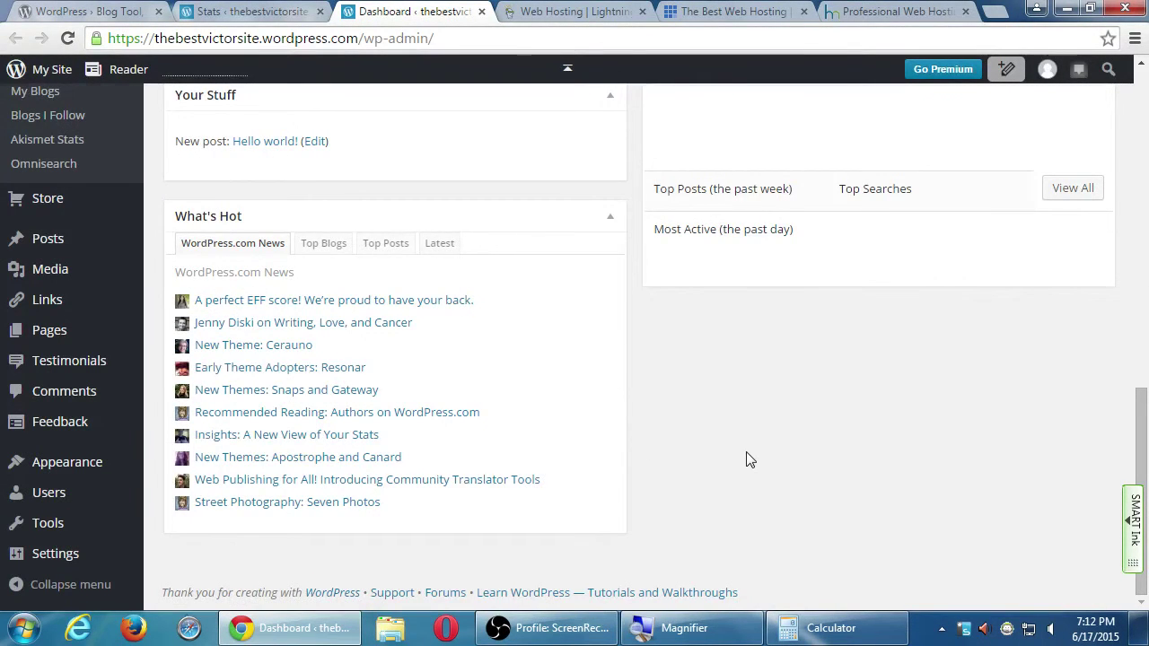
scroll(747, 460, up, 10)
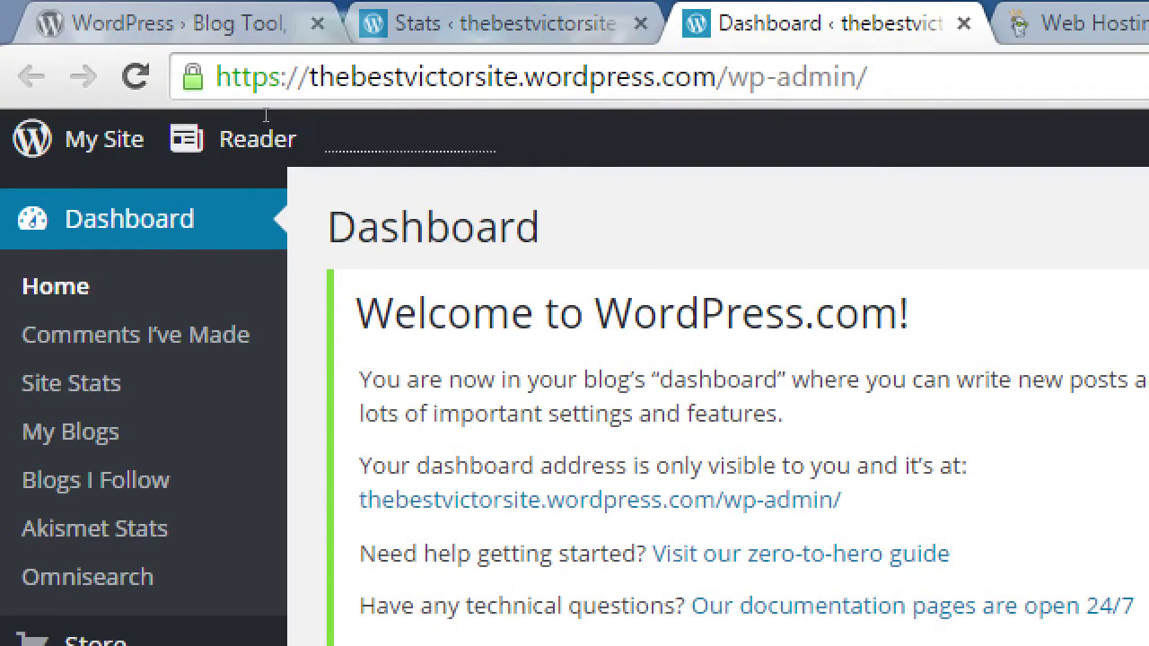
key(ctrl+shift+Tab)
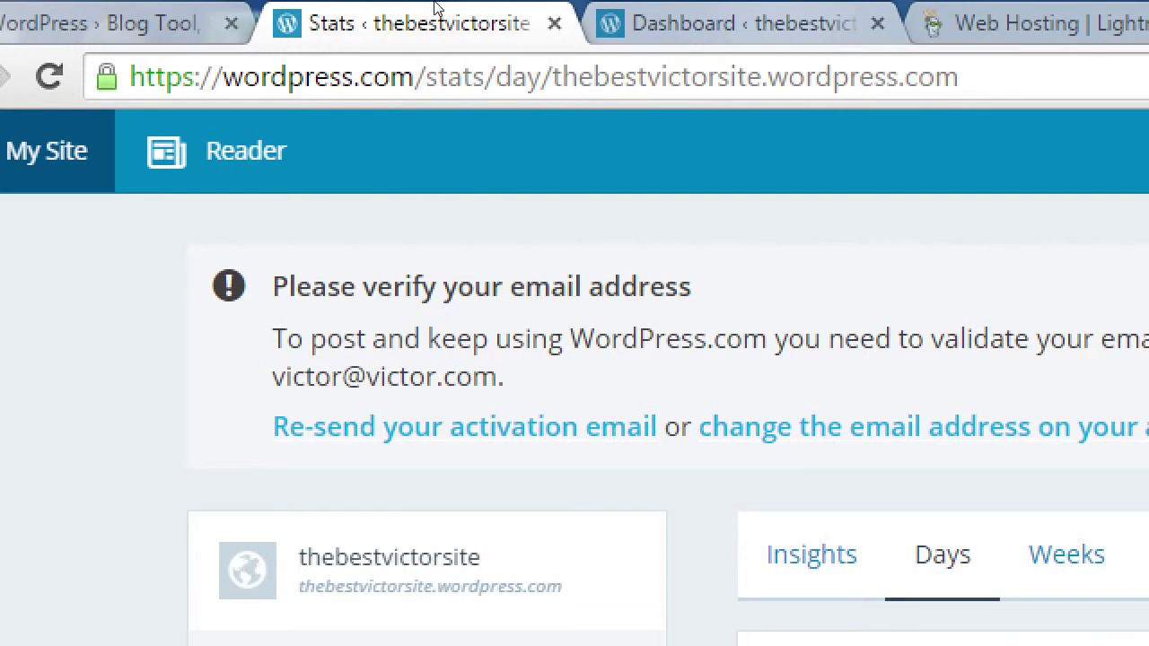
key(ctrl+Tab)
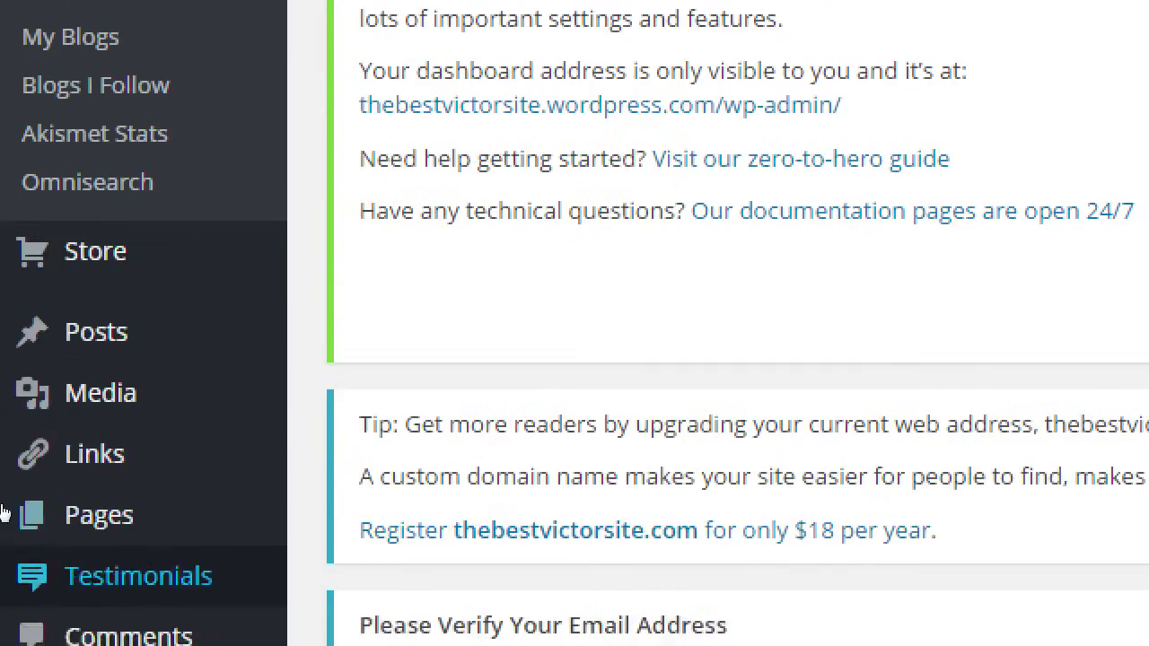
Open the site's General Settings from the admin dashboard.
scroll(51, 494, down, 7)
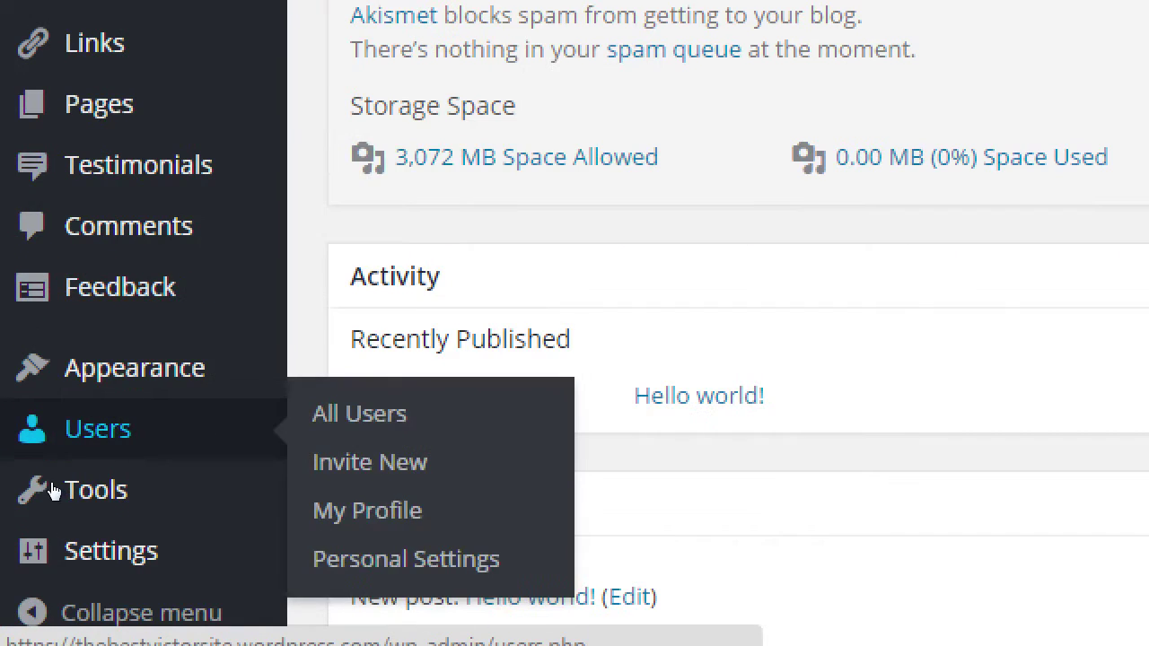
mouse_move(36, 561)
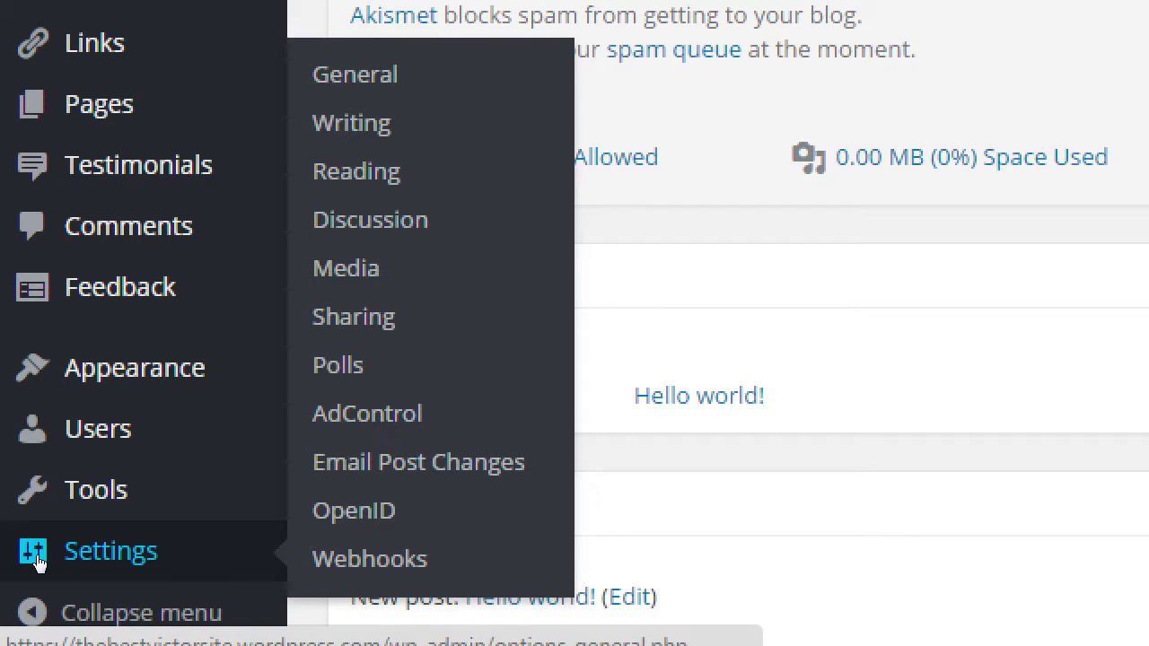
click(36, 561)
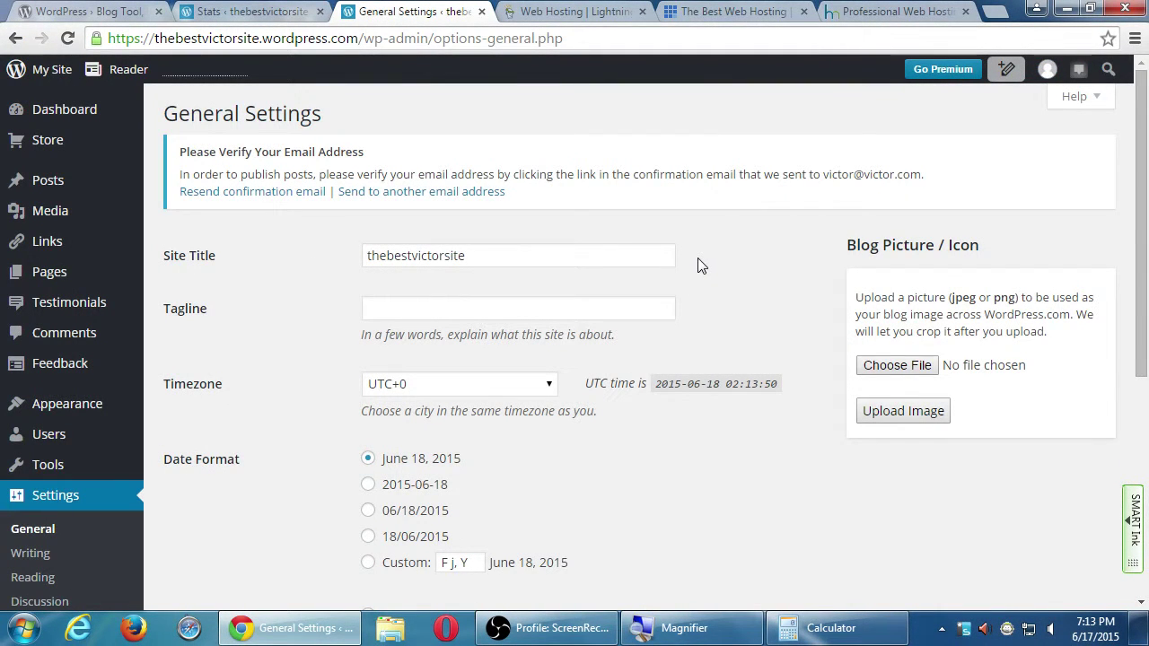
click(54, 72)
click(476, 11)
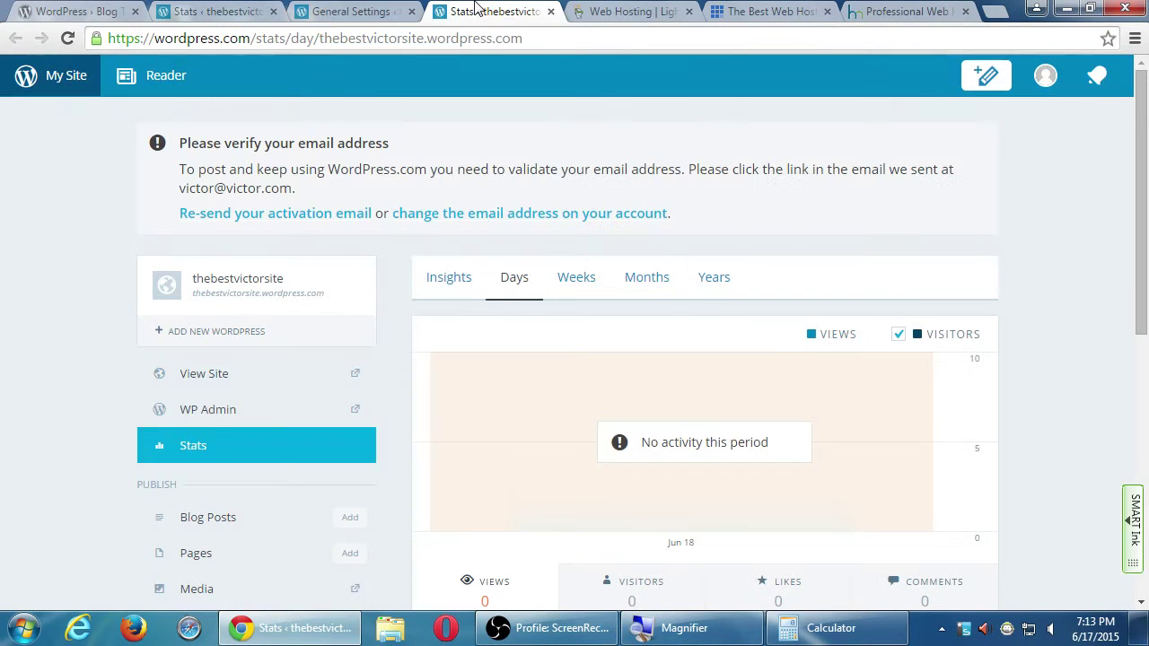
click(550, 11)
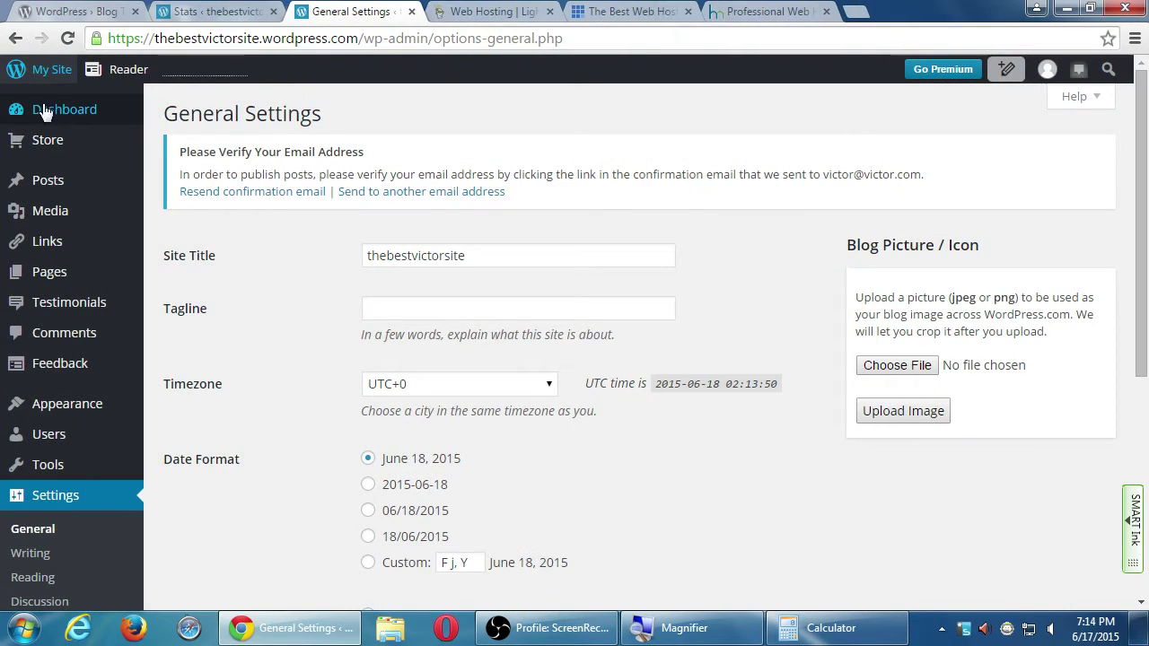
click(40, 69)
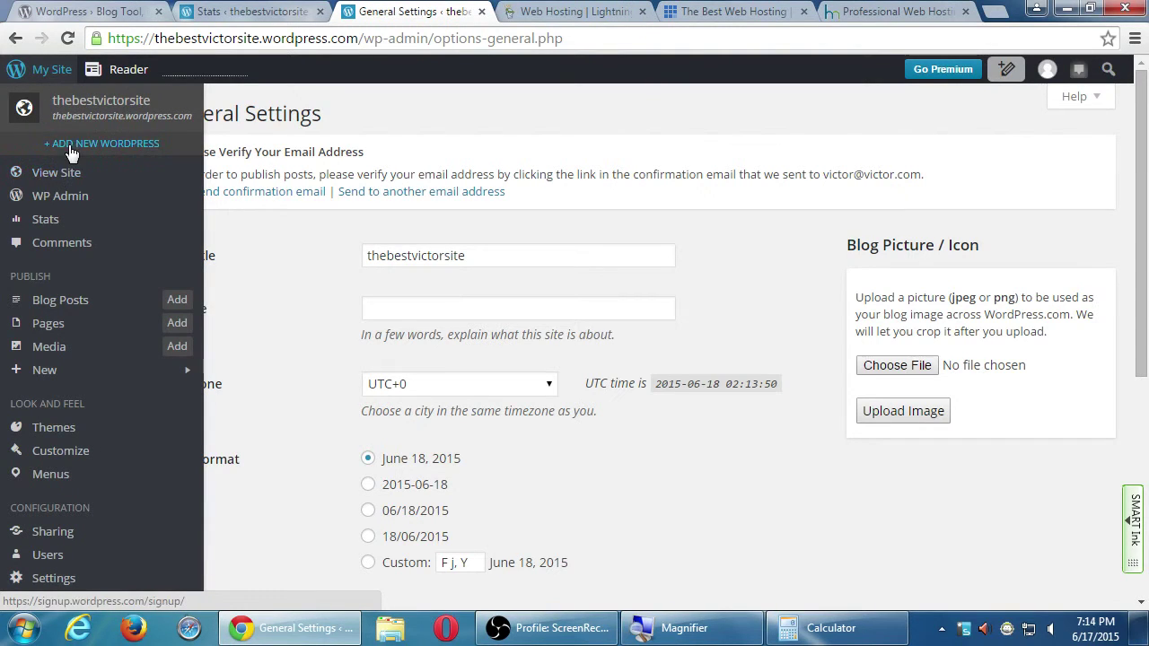
click(75, 172)
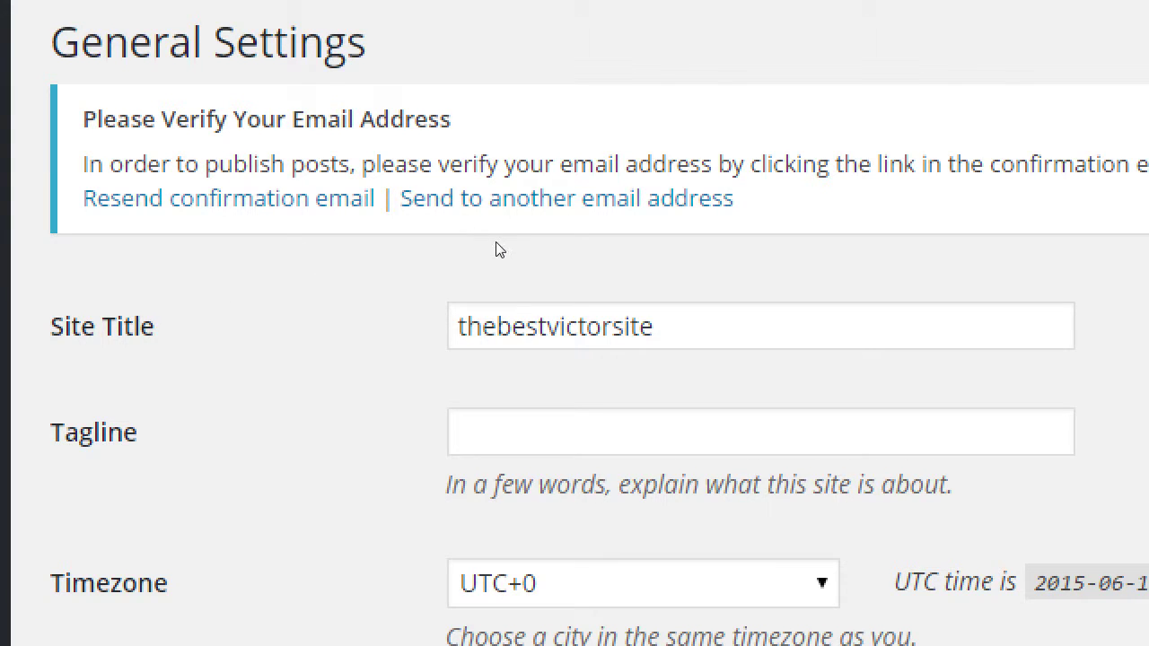
Set the site title to "Victor's Site".
key(Tab)
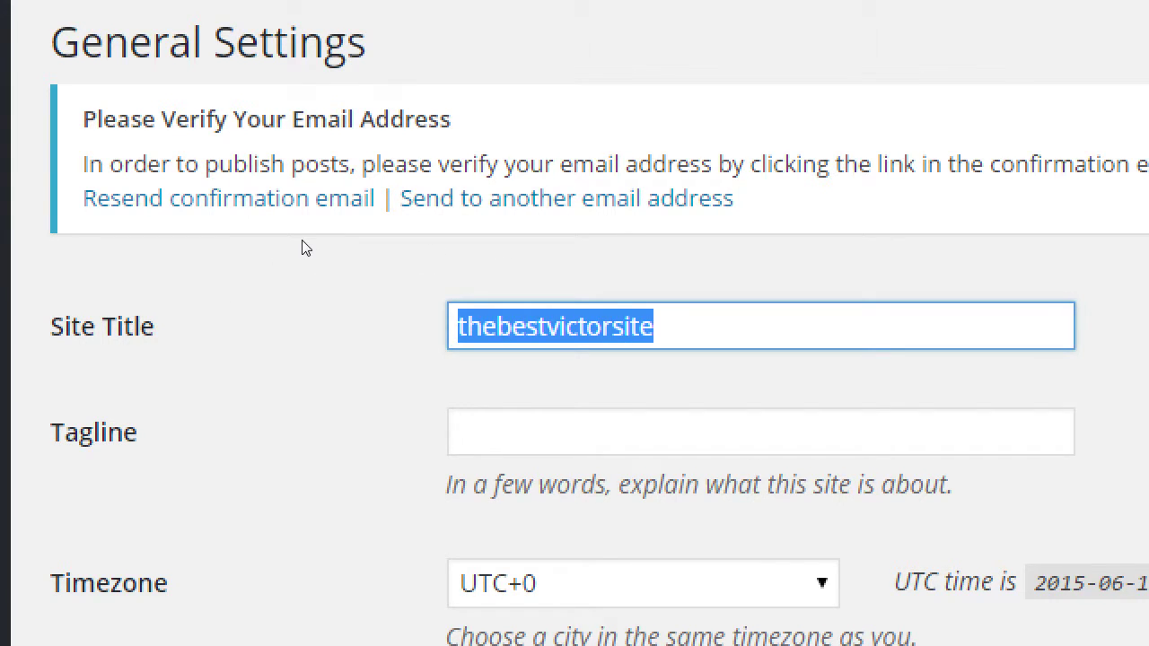
text(Victor's)
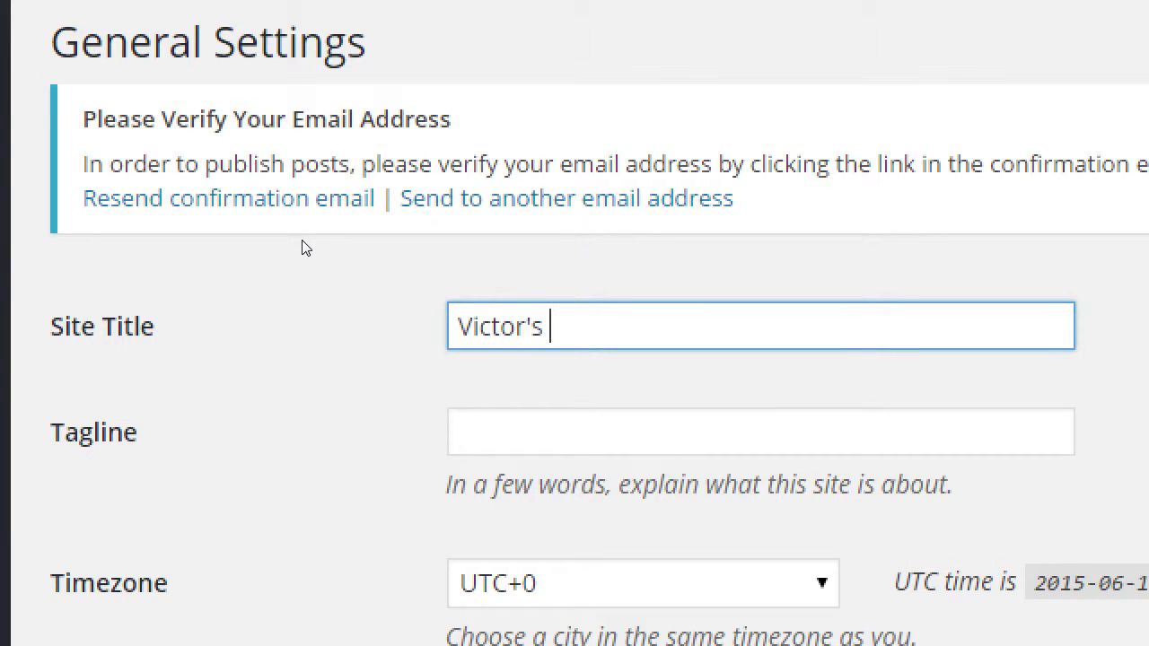
text( Site)
key(Tab)
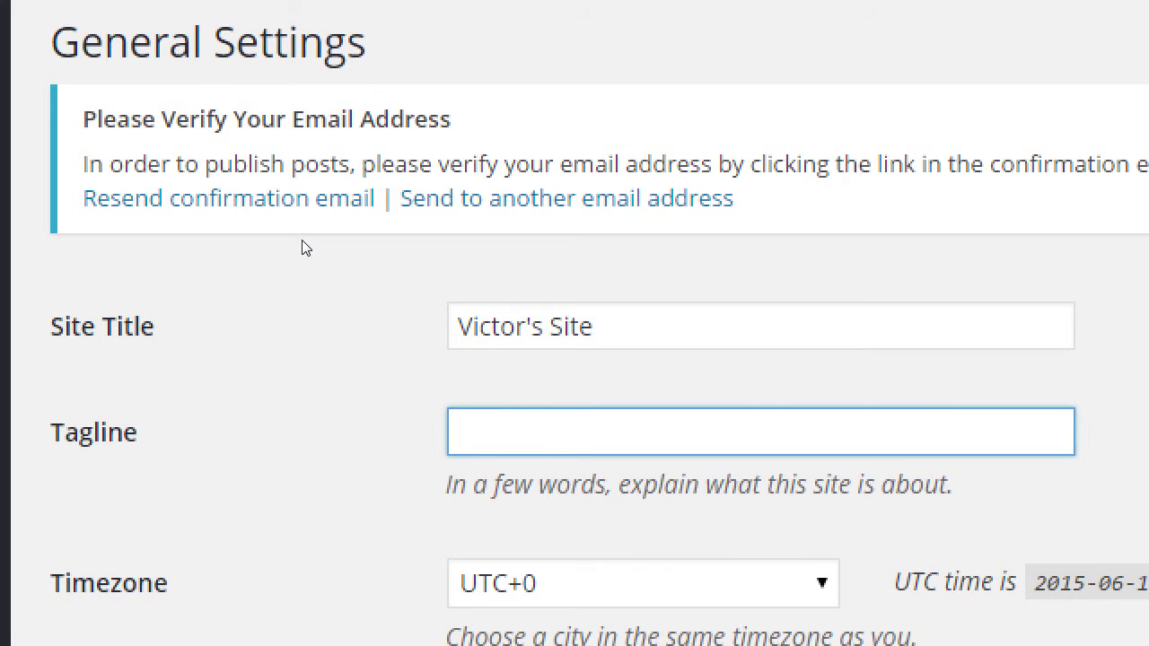
Replace the site title with "Victor's Bakery".
key(shift+Tab)
text(V)
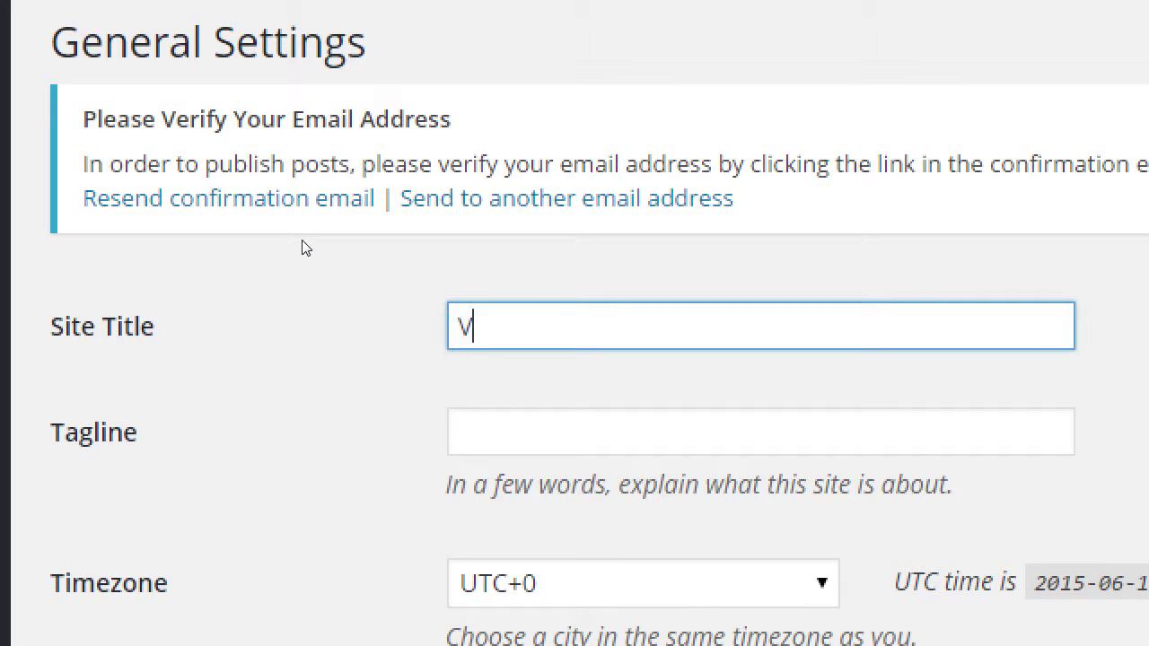
text(ict'rs)
key(BackSpace)
key(BackSpace)
key(BackSpace)
key(BackSpace)
text(or's)
key(BackSpace)
text('s Bakery)
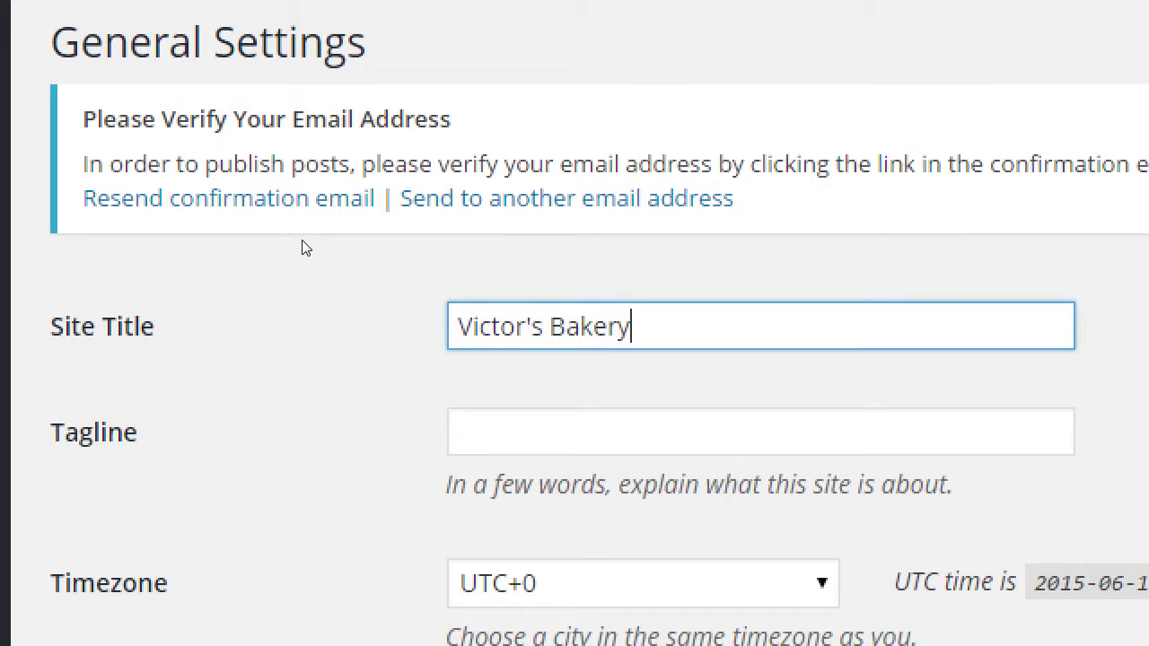
Enter "Eastlake's Premier Family-Owned Bakery" as the site's tagline.
key(Tab)
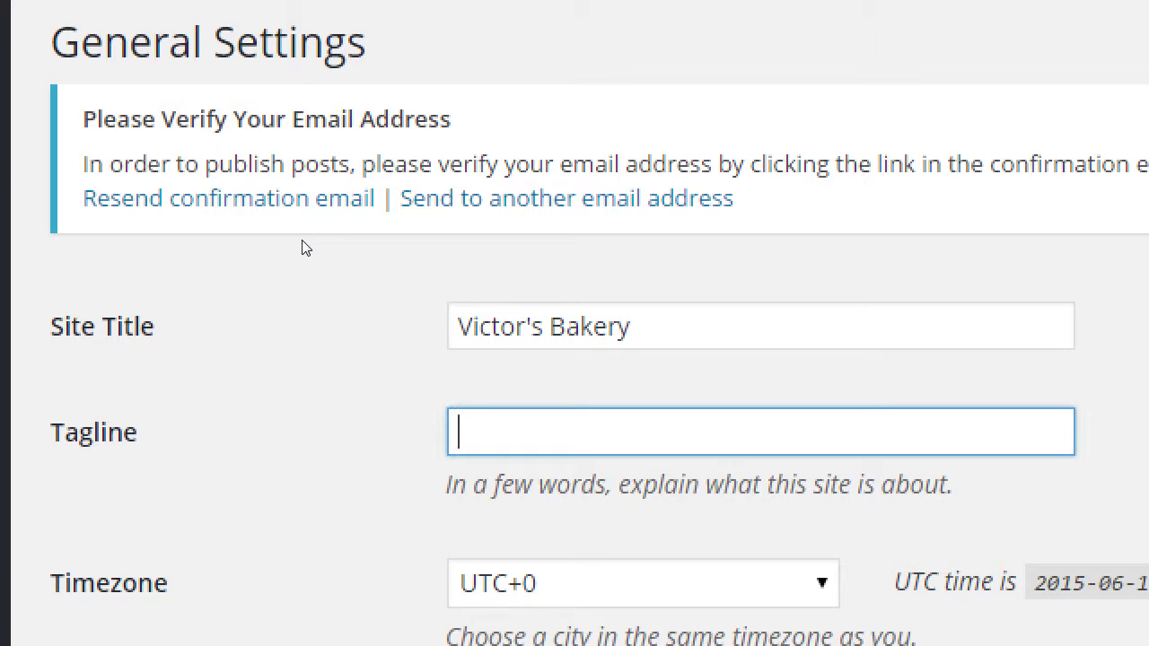
text(East)
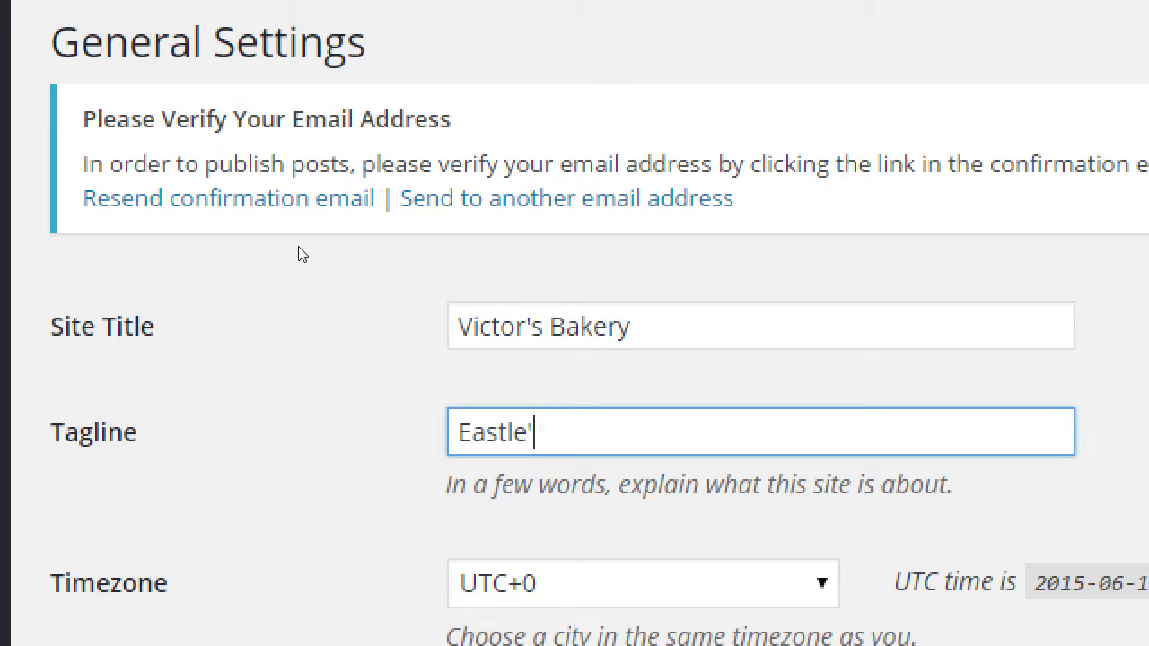
text(la'es)
key(BackSpace)
key(BackSpace)
key(BackSpace)
text(ke's Pr)
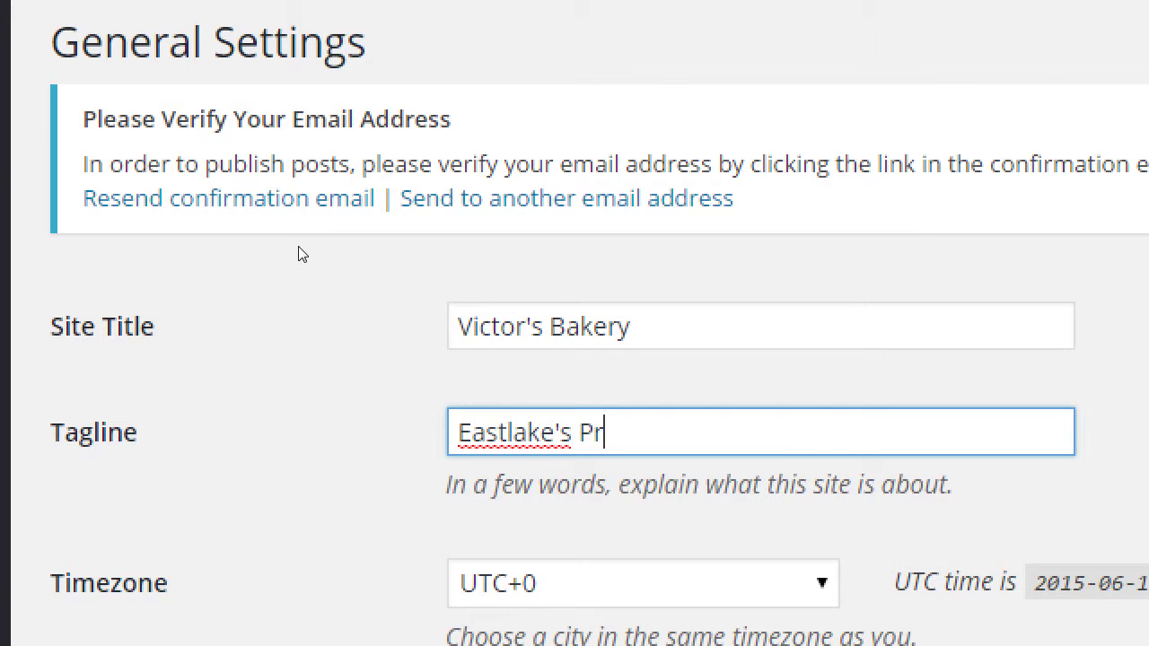
text(emier Famil)
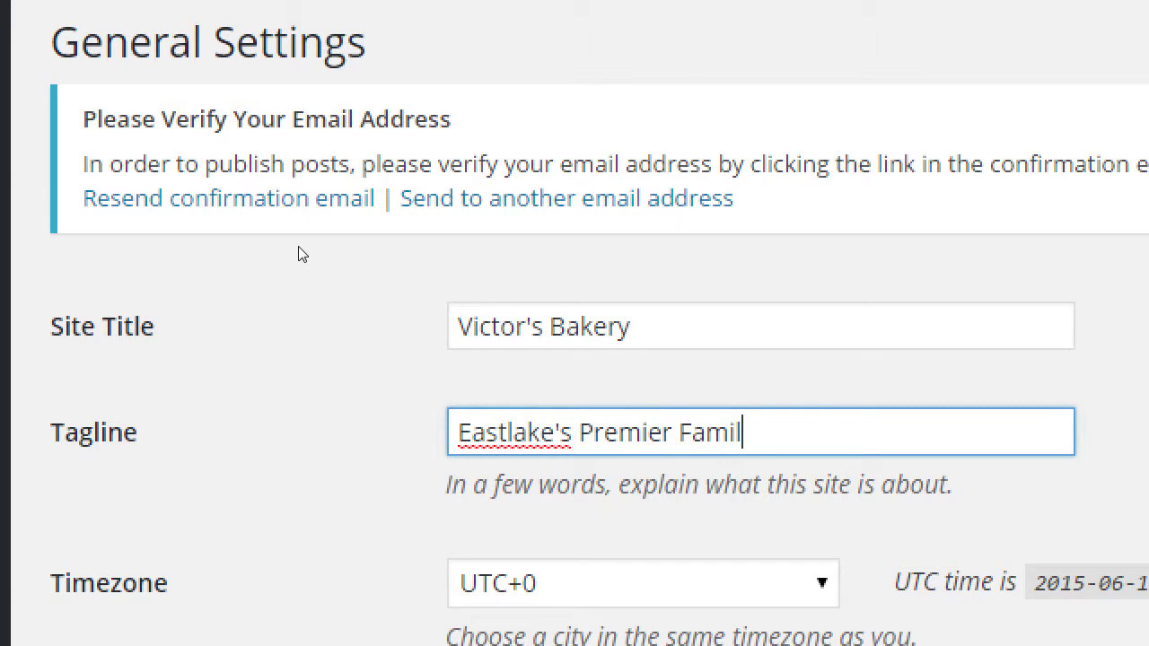
text(y-Own)
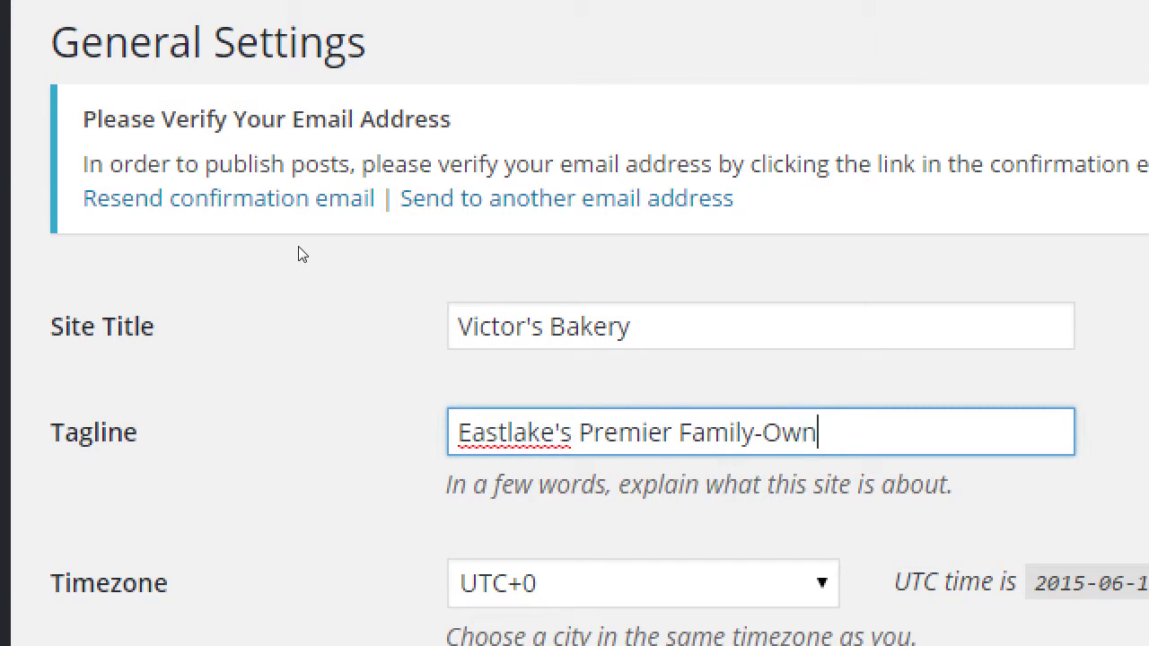
text(ed Bakery)
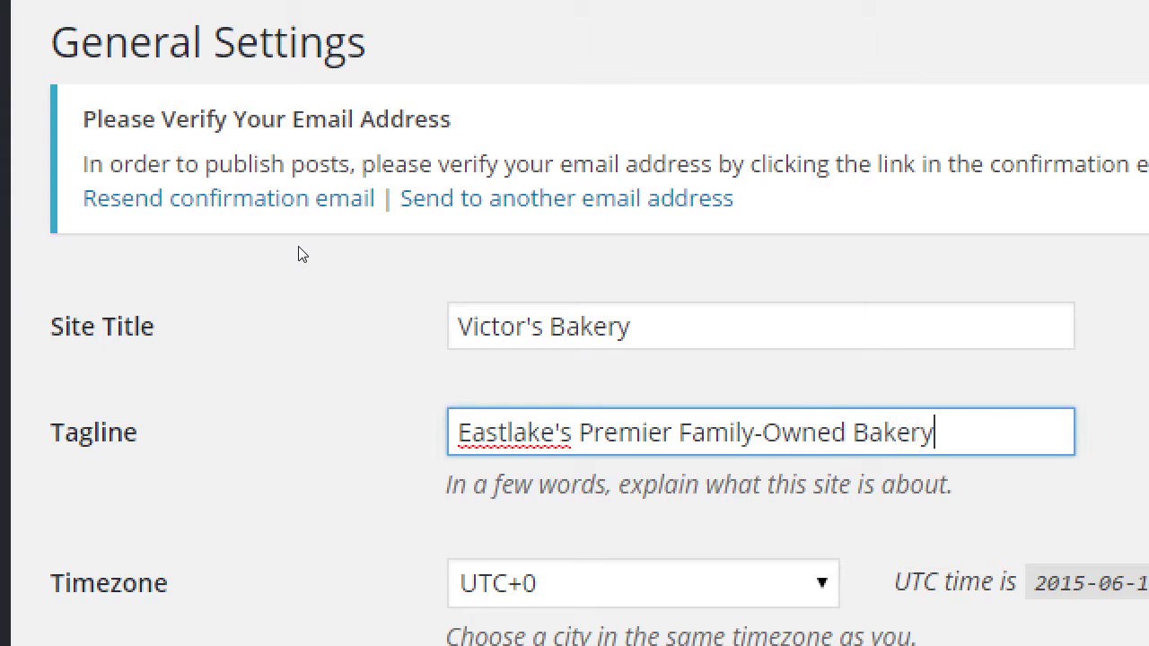
Review the wording of the site's tagline, from the Eastlake place name through the whole phrase.
key(Home)
key(shift+Right)
key(shift+Right)
key(shift+Right)
key(shift+Right)
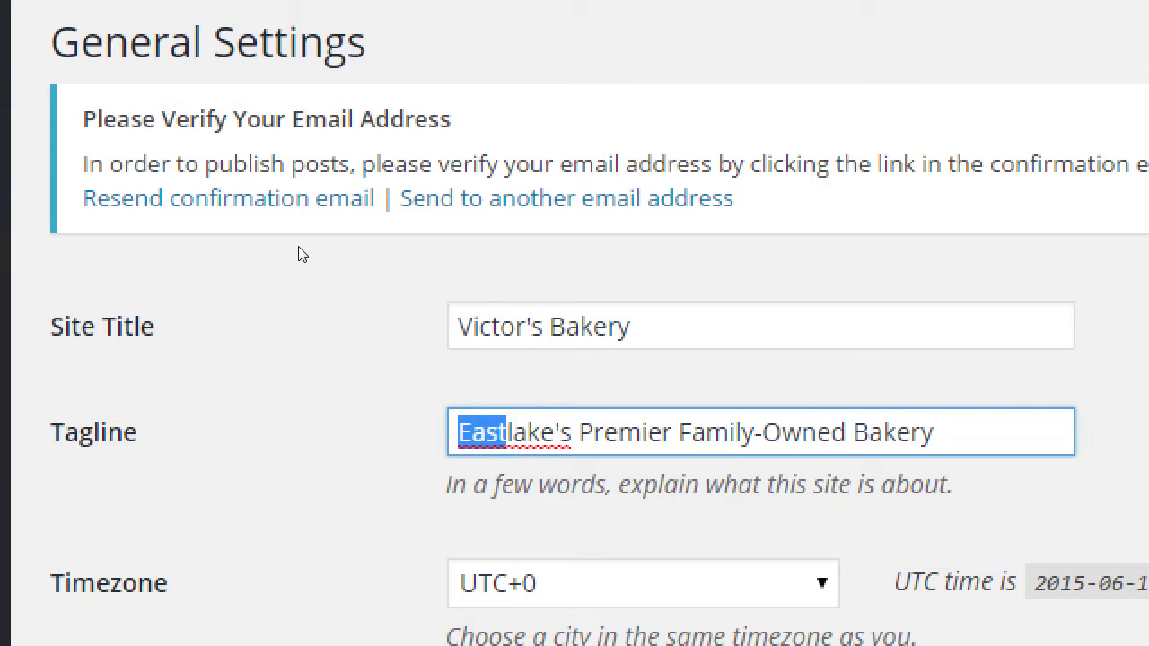
key(shift+Right)
key(shift+Right)
key(shift+Right)
key(shift+Right)
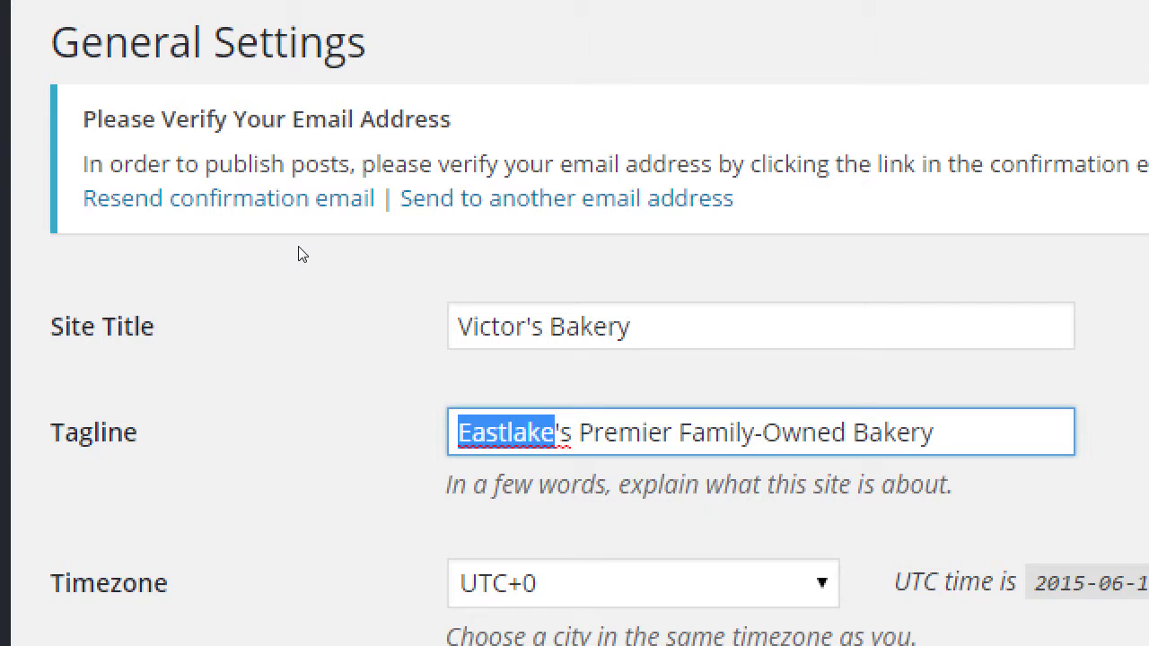
key(Right)
key(Right)
key(Right)
key(Right)
key(Right)
key(Right)
key(Right)
key(Right)
key(Right)
key(Right)
key(Right)
key(Right)
key(Right)
key(Right)
key(Right)
key(Right)
key(Right)
key(Right)
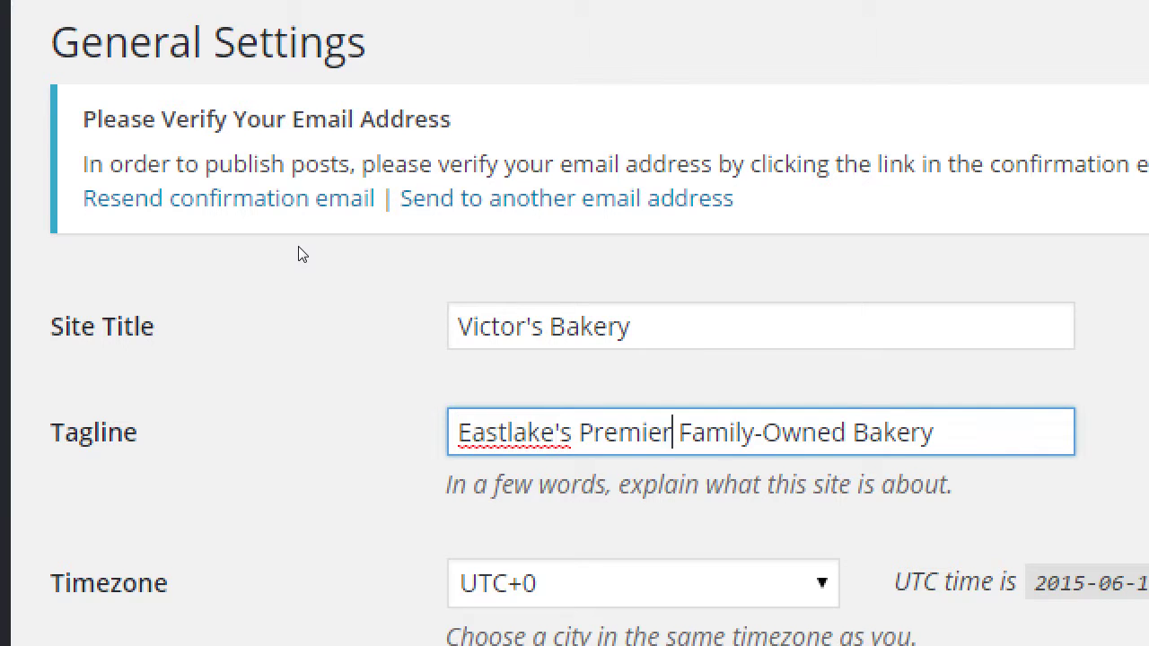
key(Left)
key(Left)
key(Left)
key(Left)
key(Left)
key(Left)
key(Left)
key(Left)
key(Left)
key(Left)
key(Left)
key(Left)
key(Left)
key(Left)
key(Left)
key(Left)
key(Left)
key(Left)
key(Home)
key(shift+End)
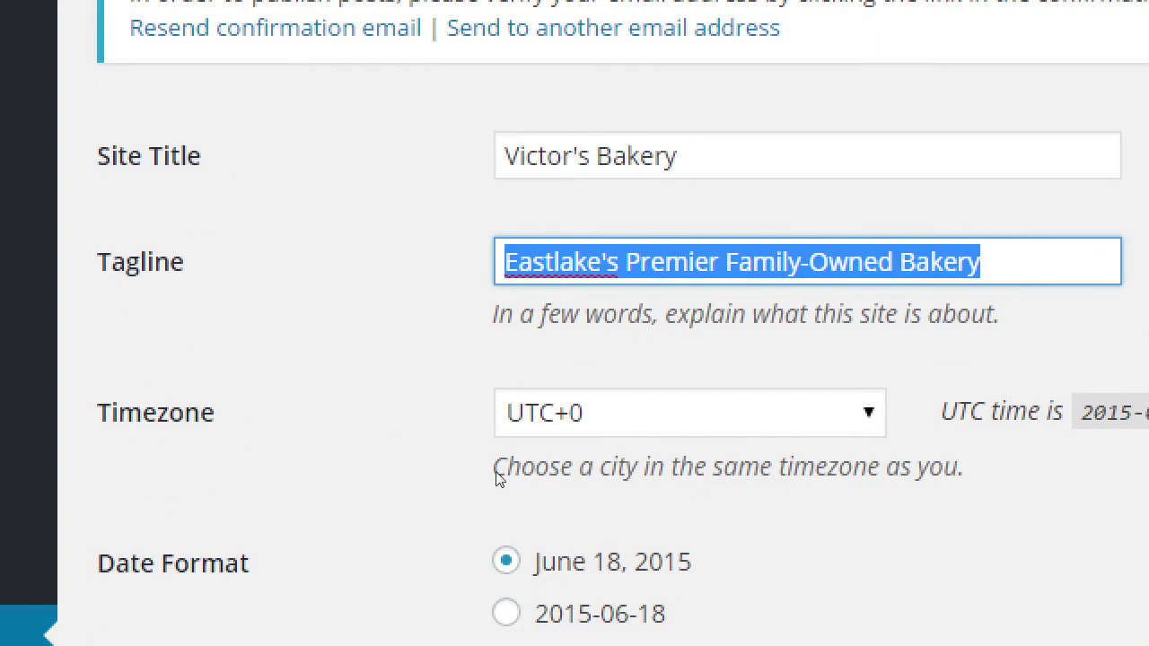
Set the site's timezone to Los Angeles.
click(619, 312)
key(shift+Tab)
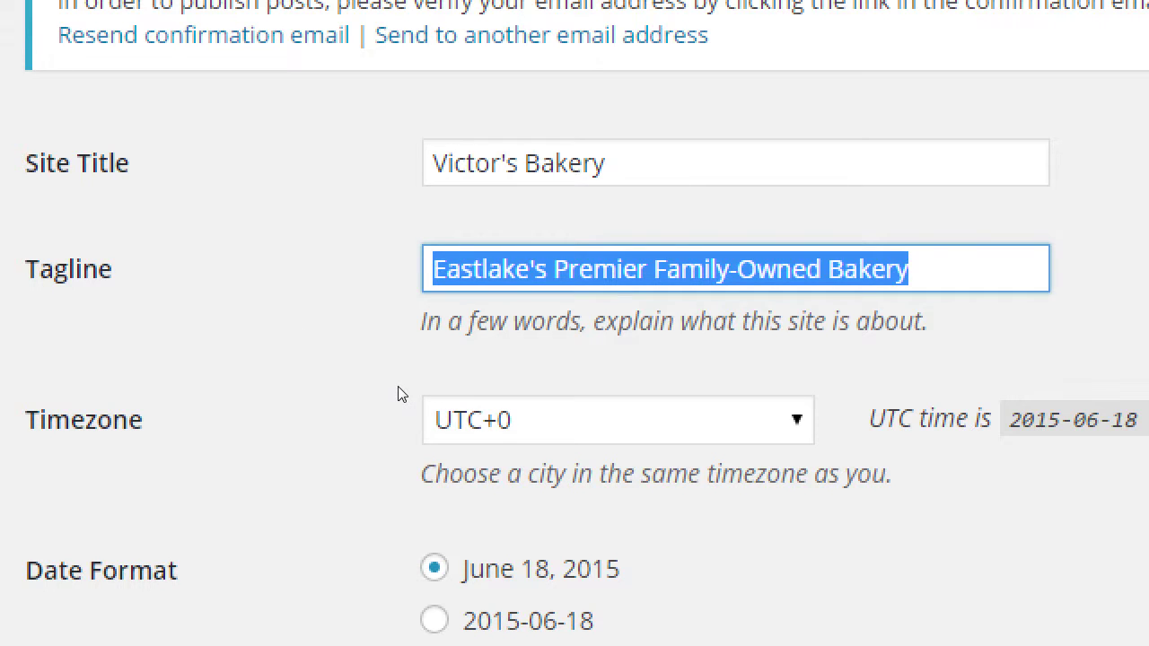
key(Tab)
key(alt+Down)
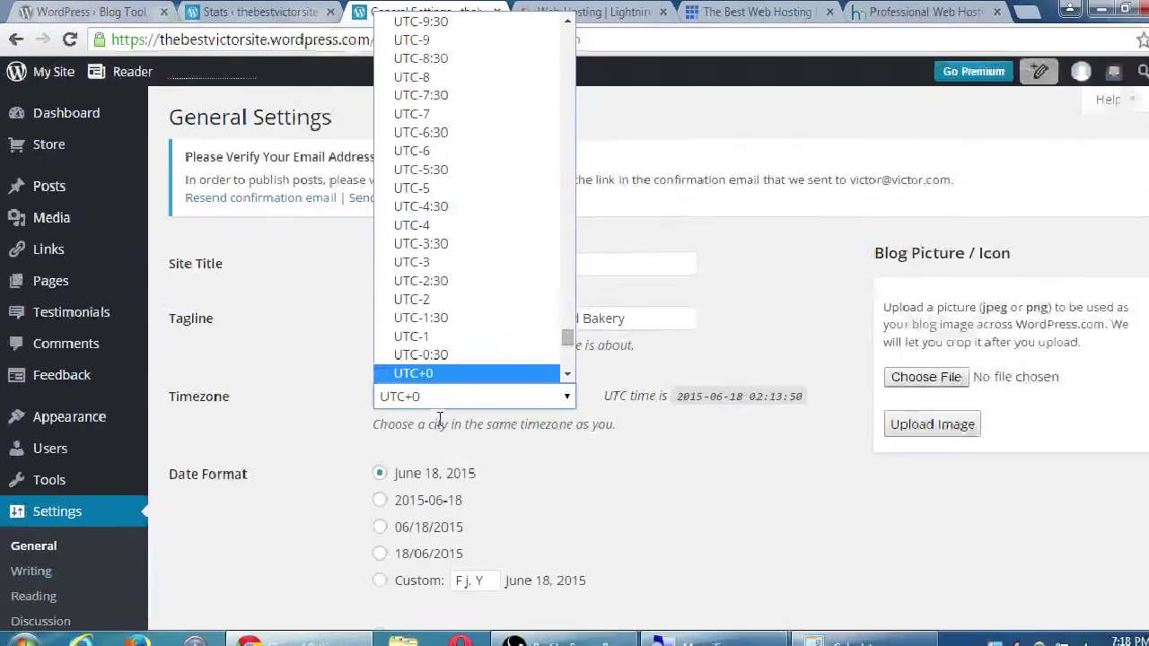
click(644, 542)
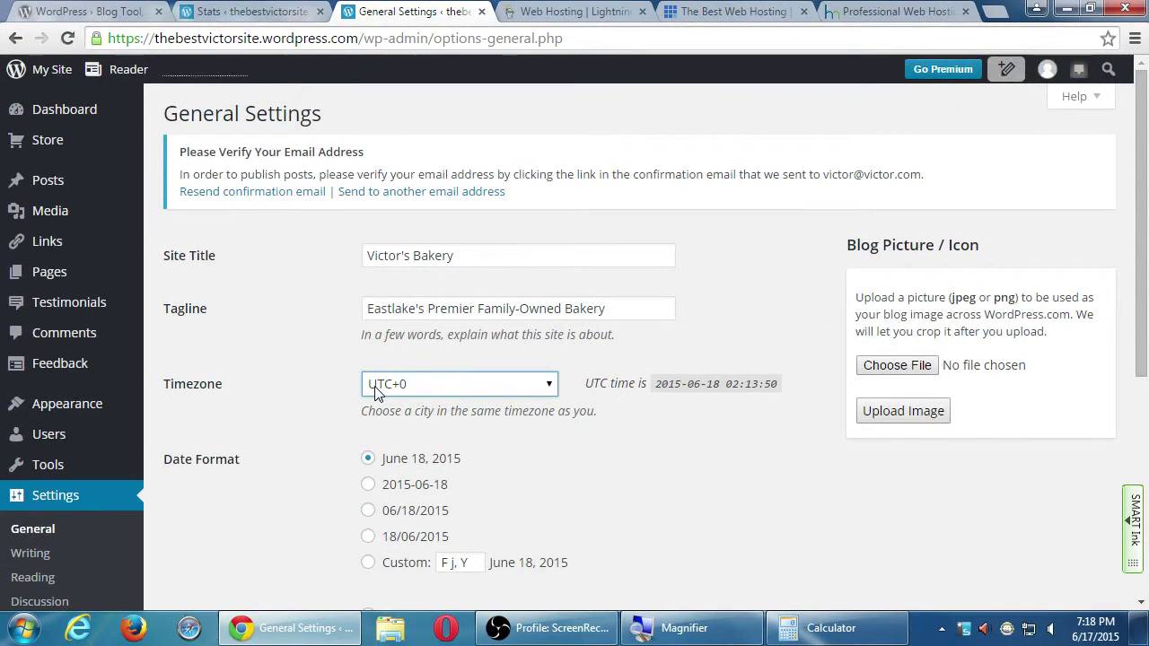
click(377, 392)
text(los)
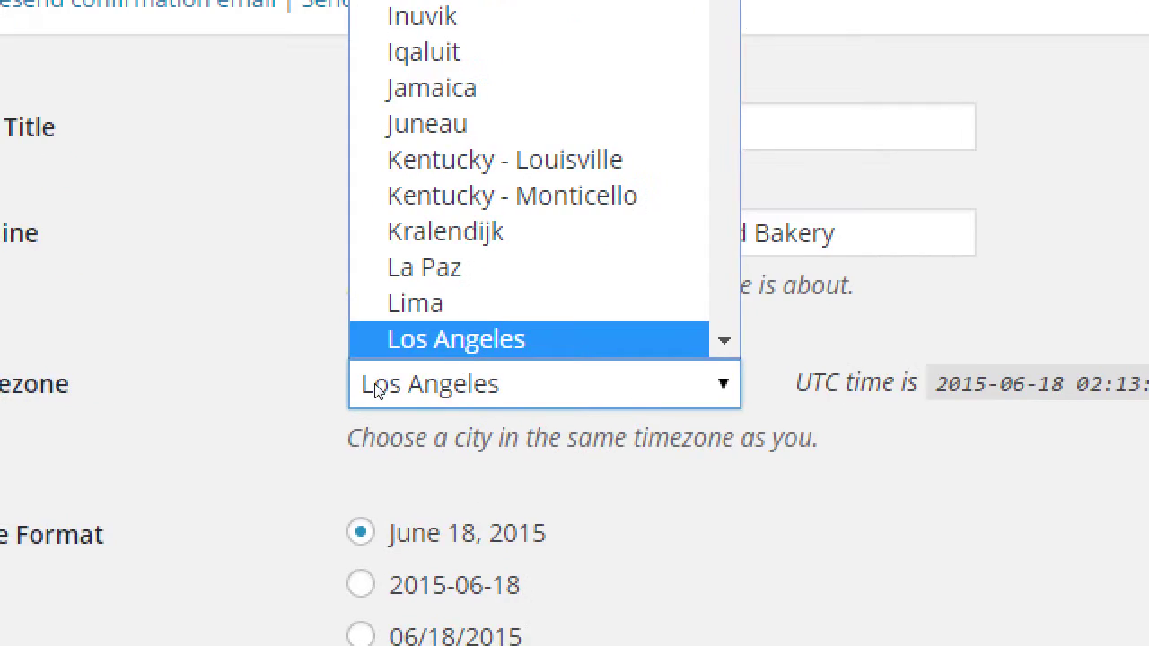
key(Return)
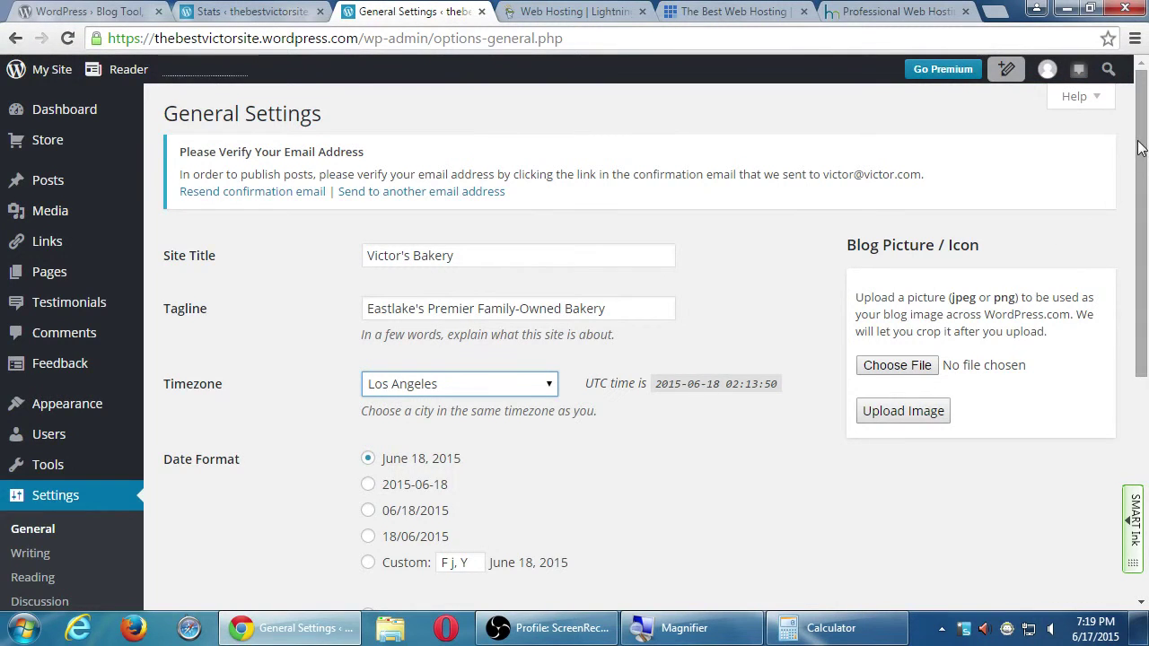
Review the date, time, week and language options, and save the general settings.
scroll(1128, 192, down, 2)
scroll(1129, 192, down, 4)
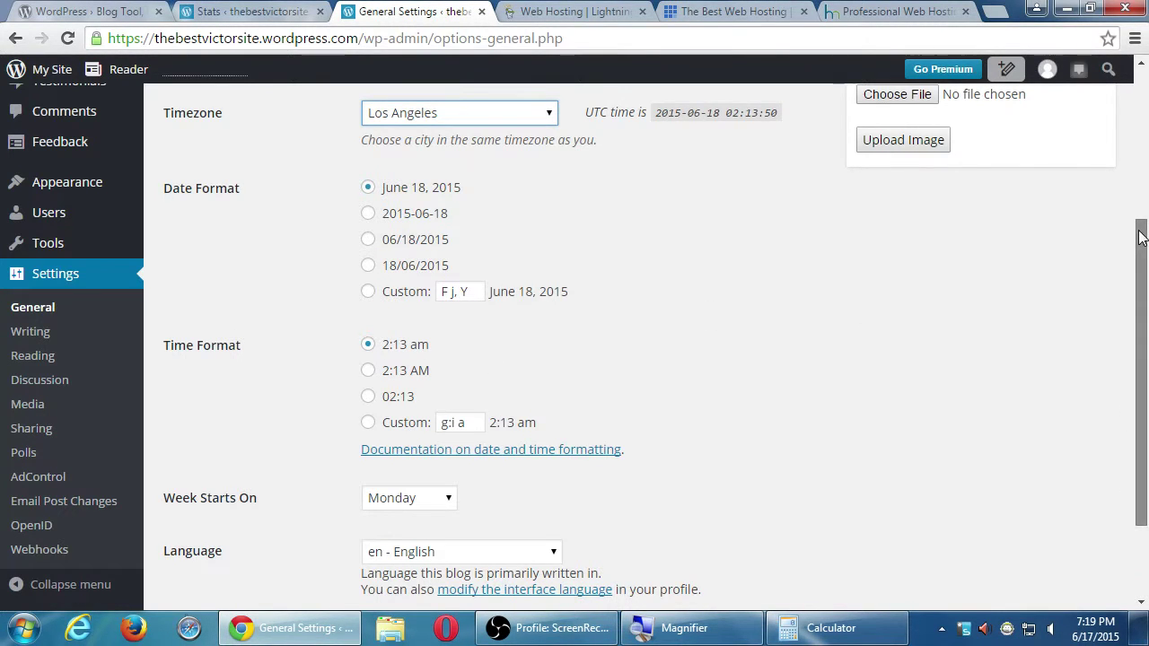
scroll(1139, 360, down, 3)
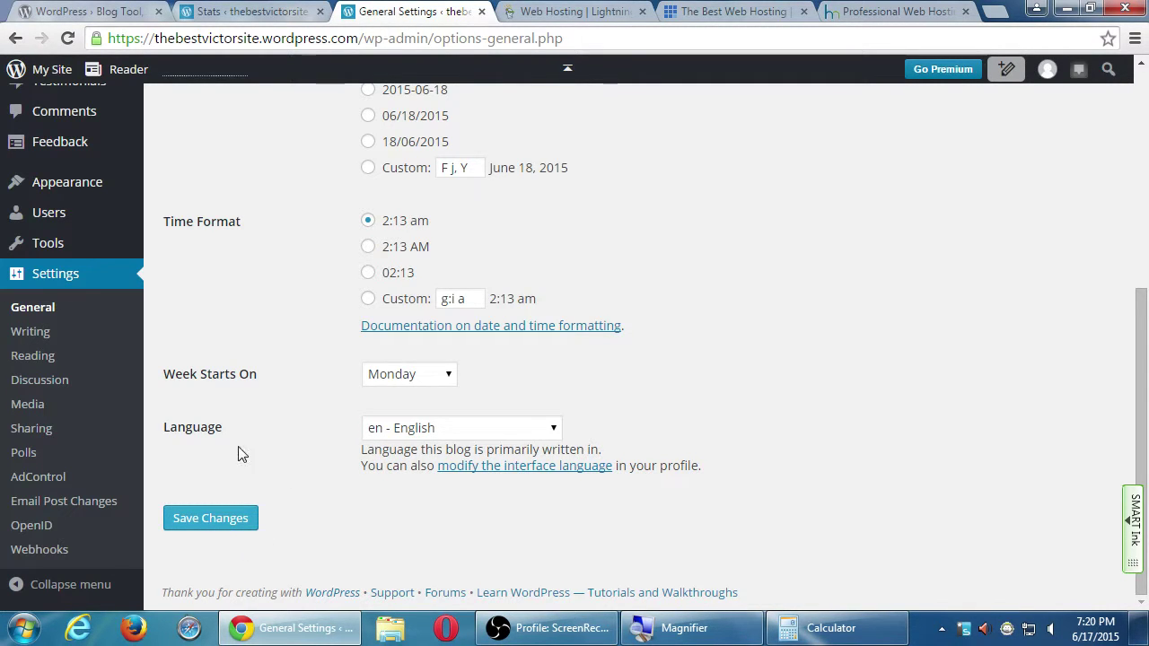
scroll(251, 432, up, 3)
scroll(252, 431, up, 2)
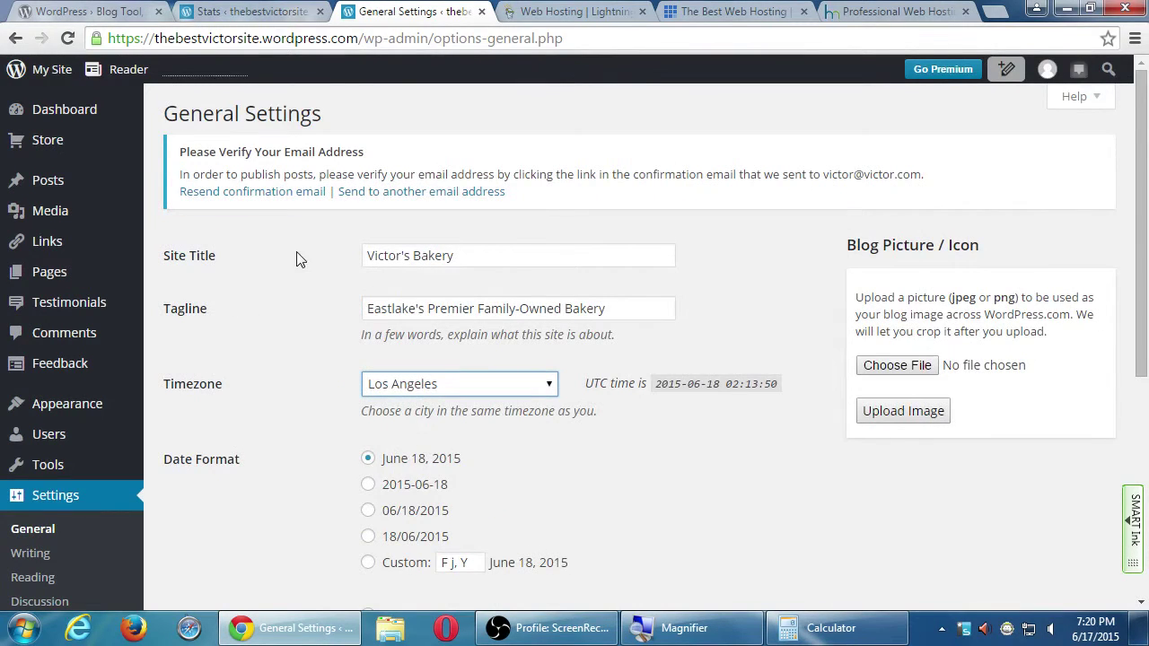
scroll(297, 241, down, 5)
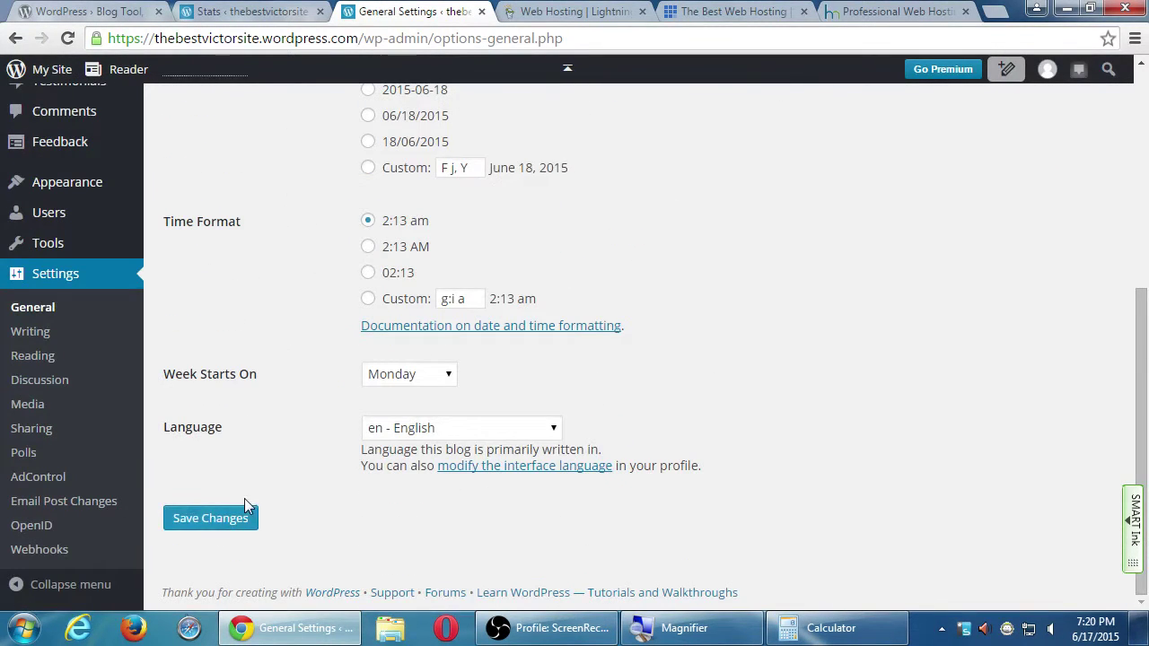
click(240, 519)
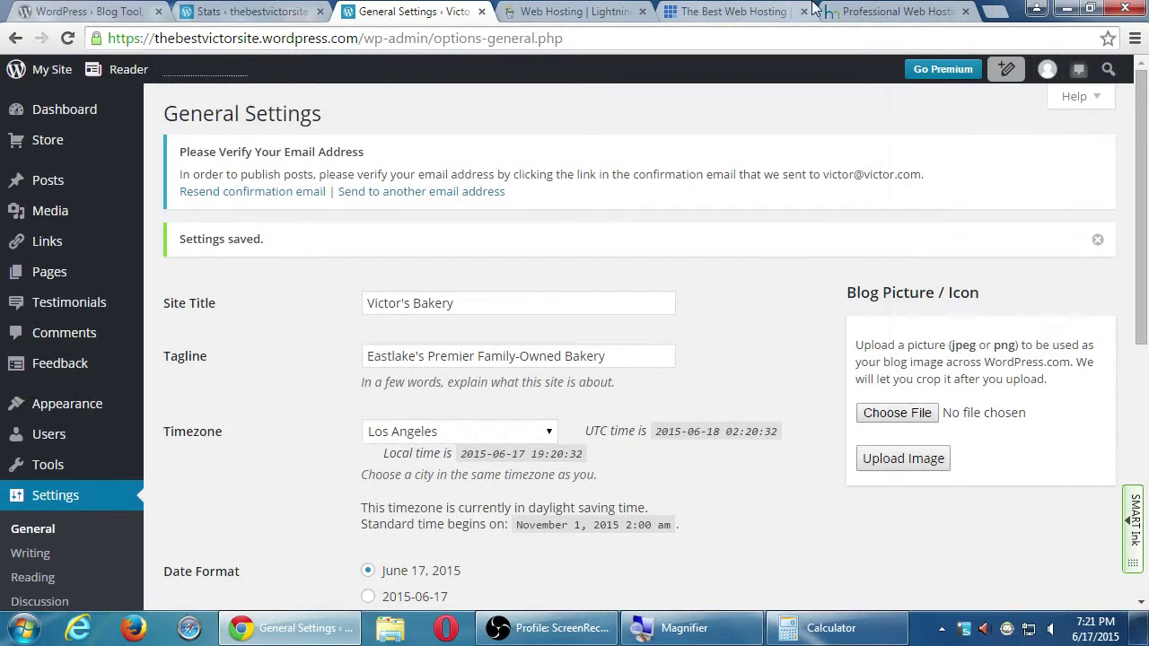
Close all the other browser tabs, keeping only the site's General Settings page open.
click(844, 11)
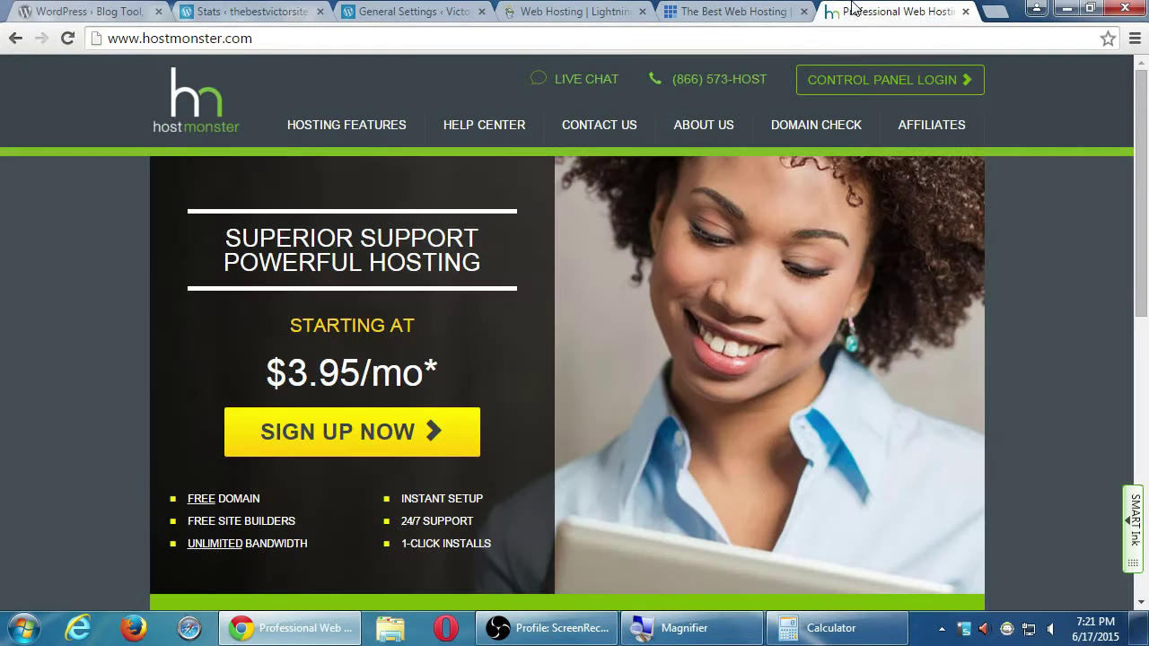
click(966, 12)
click(860, 12)
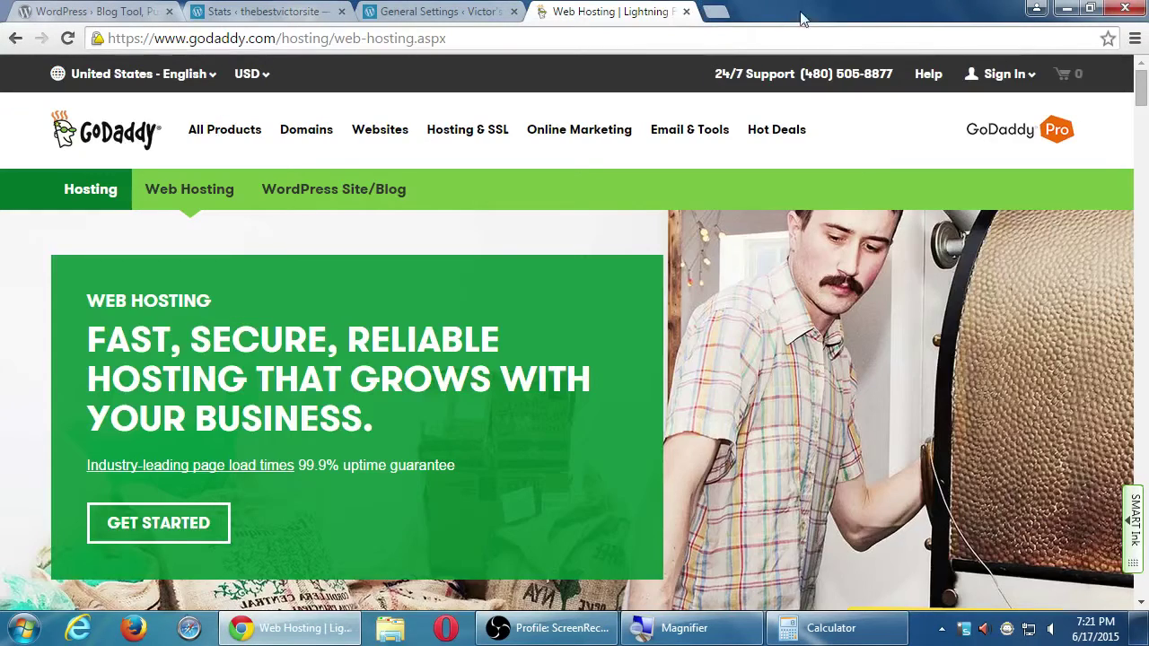
click(686, 12)
click(341, 11)
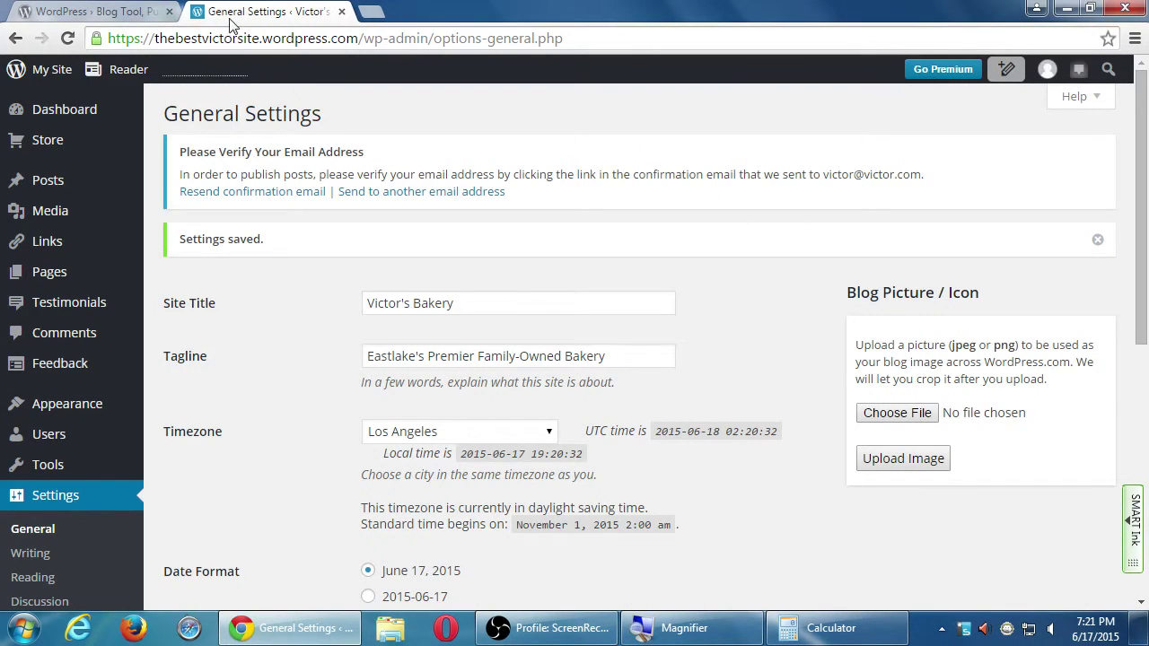
click(169, 12)
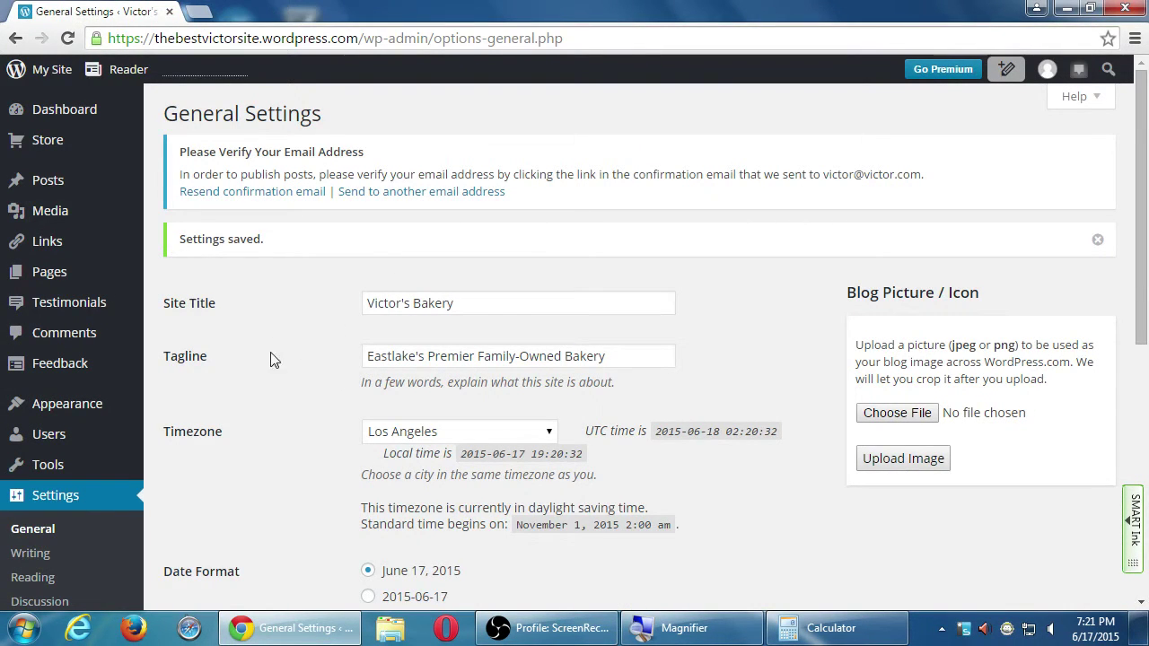
Open the site's Writing Settings and look over the whole page.
scroll(272, 377, down, 1)
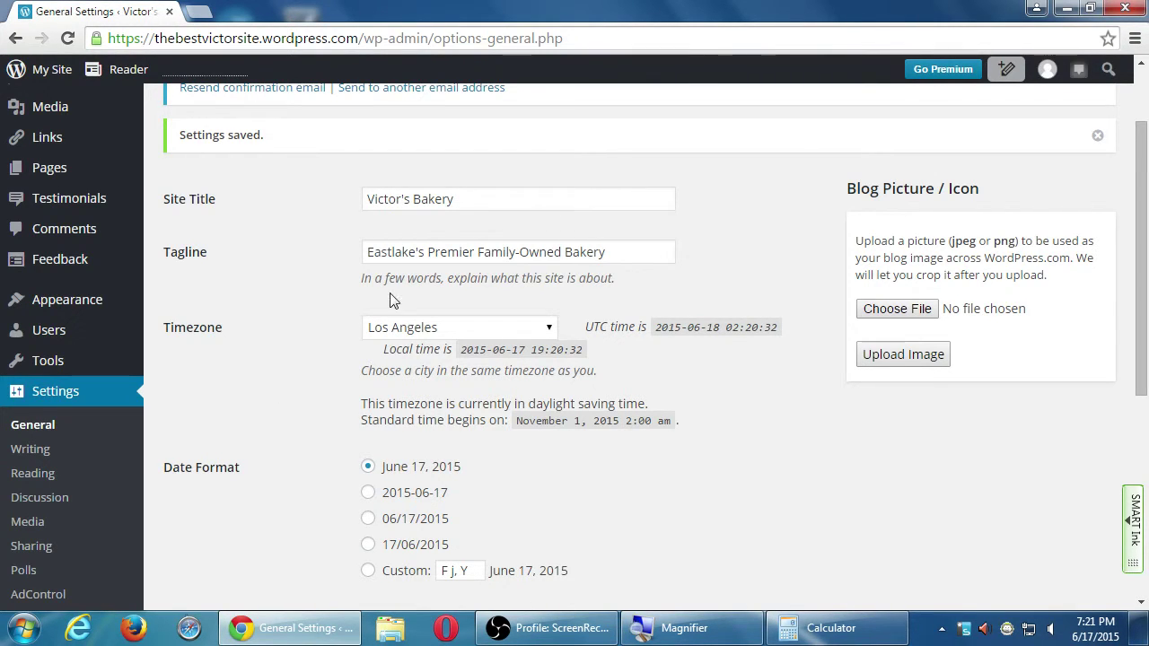
click(33, 454)
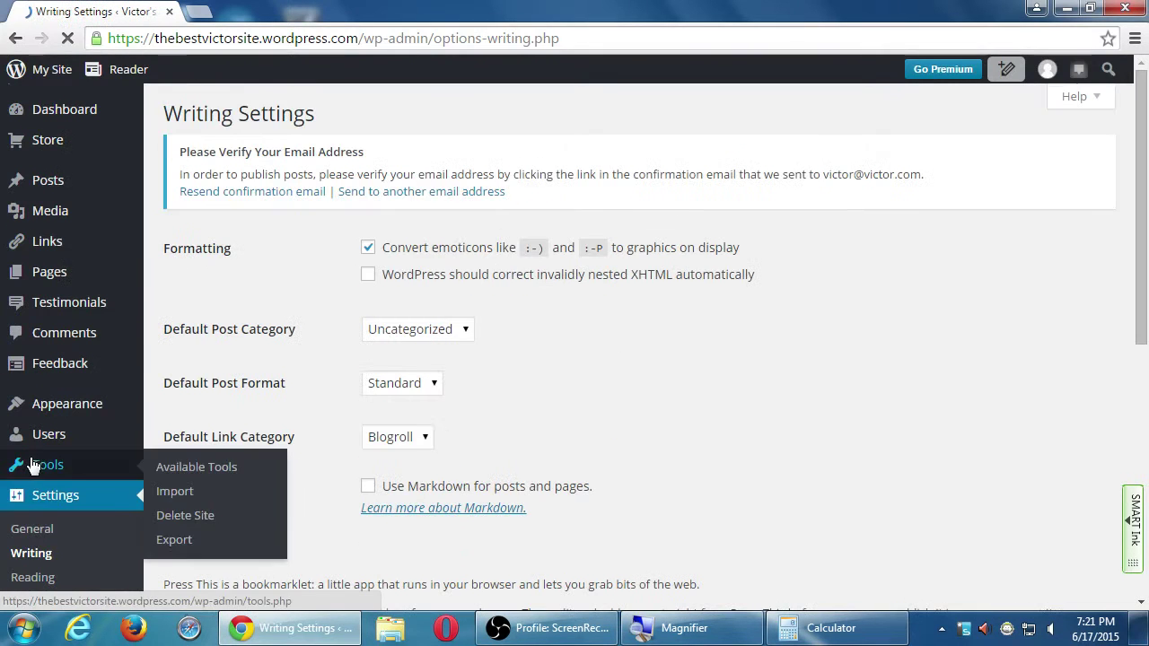
scroll(724, 366, down, 6)
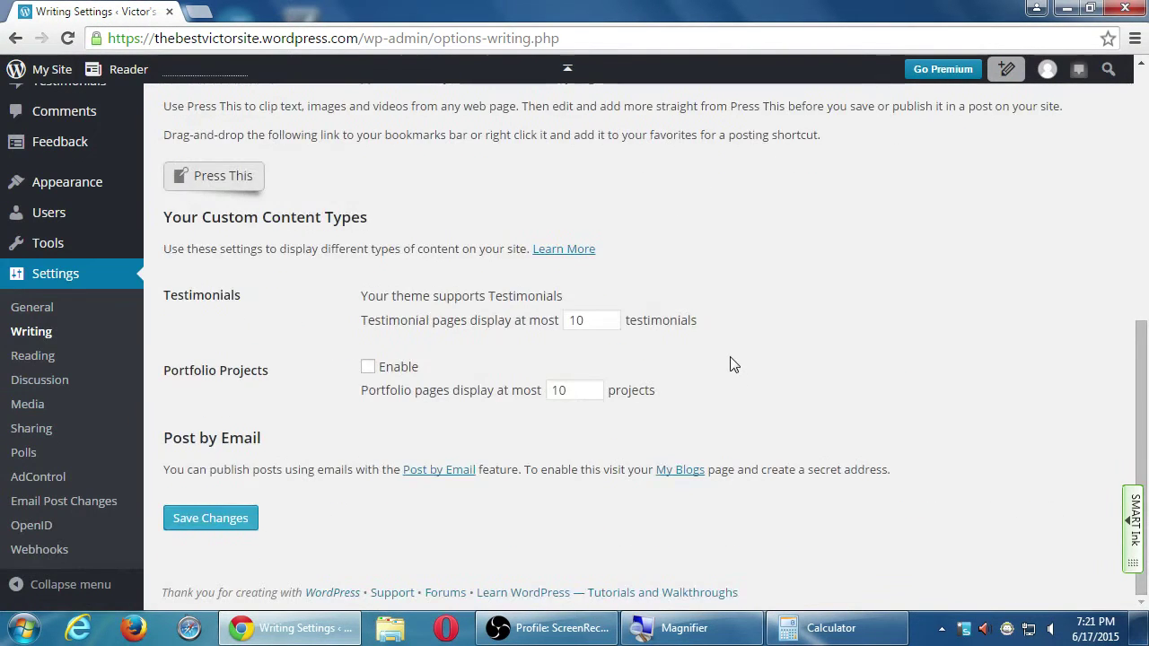
scroll(730, 364, up, 7)
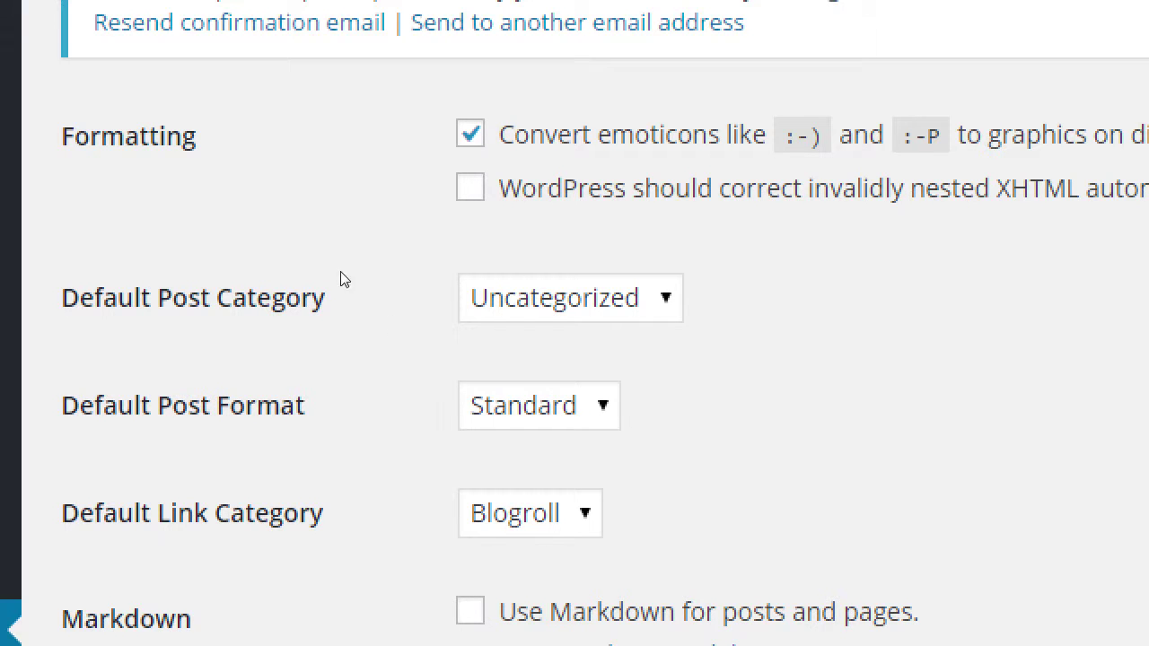
Examine the available choices for the default post category and default post format without changing them.
click(571, 298)
click(527, 341)
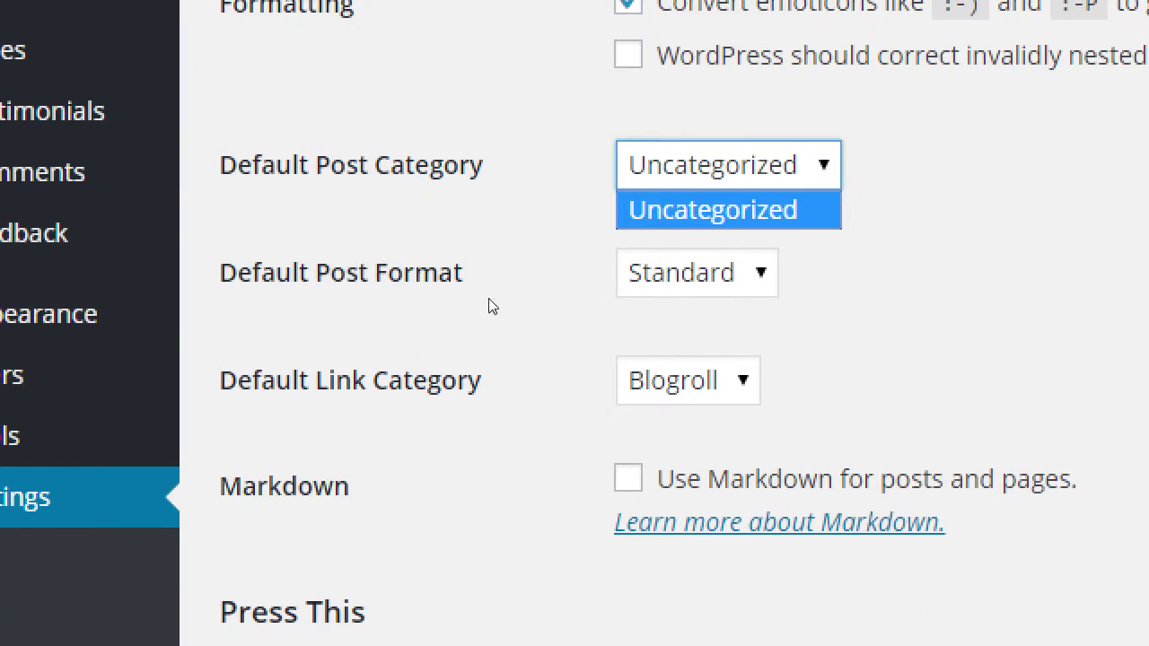
click(526, 323)
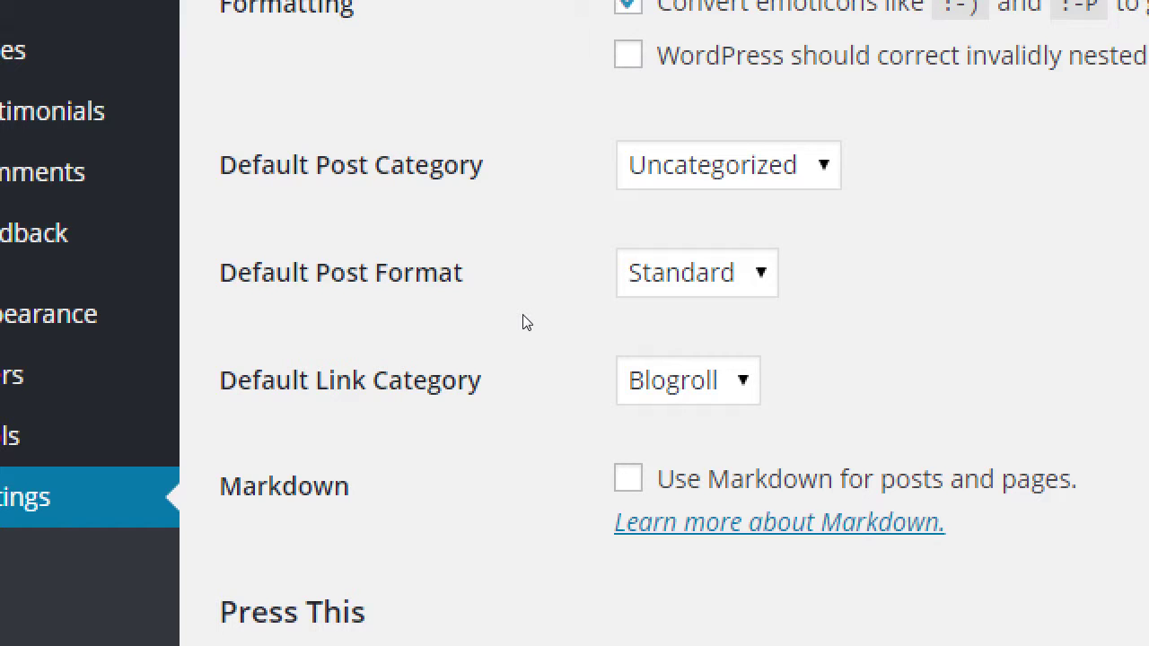
key(alt+Down)
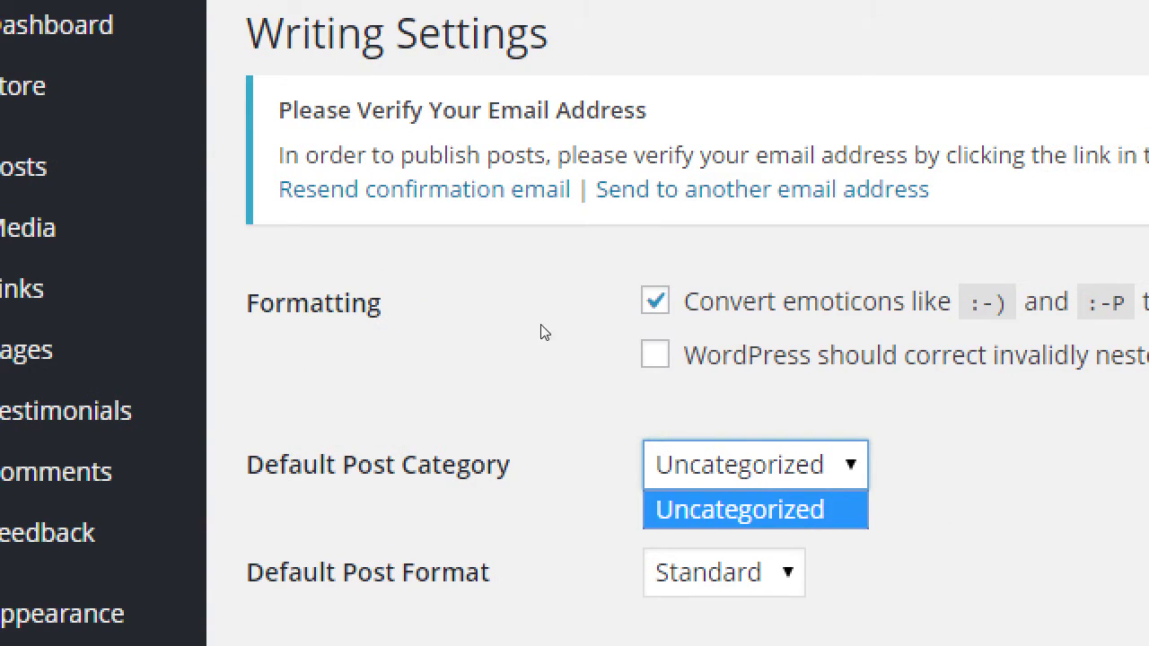
click(519, 32)
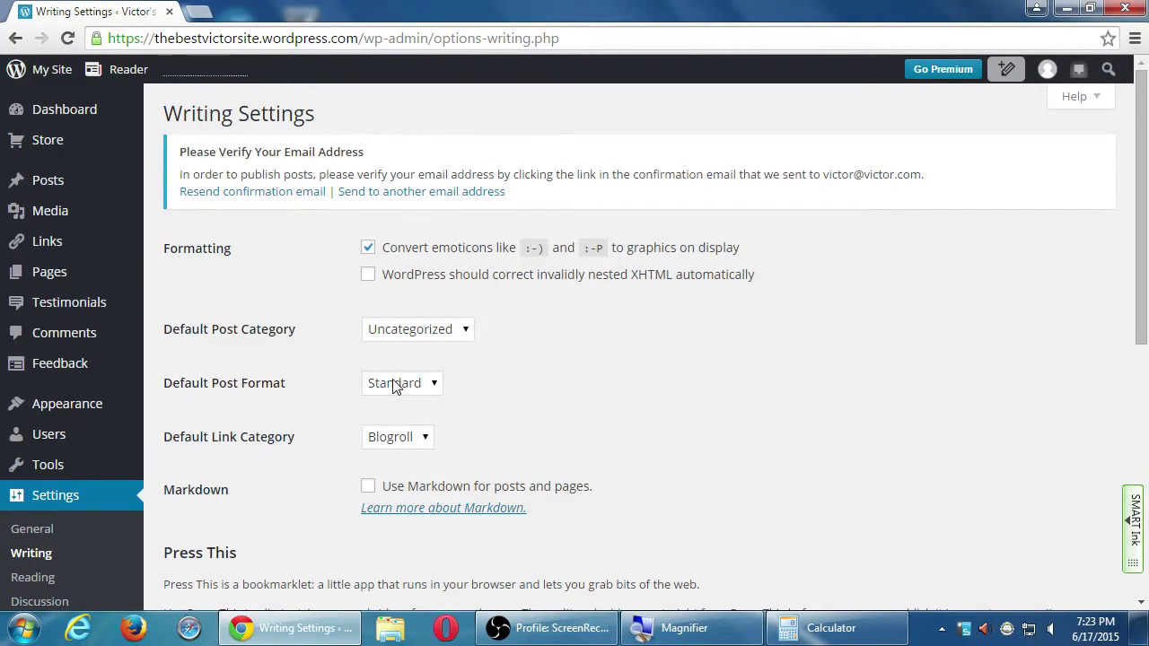
click(710, 569)
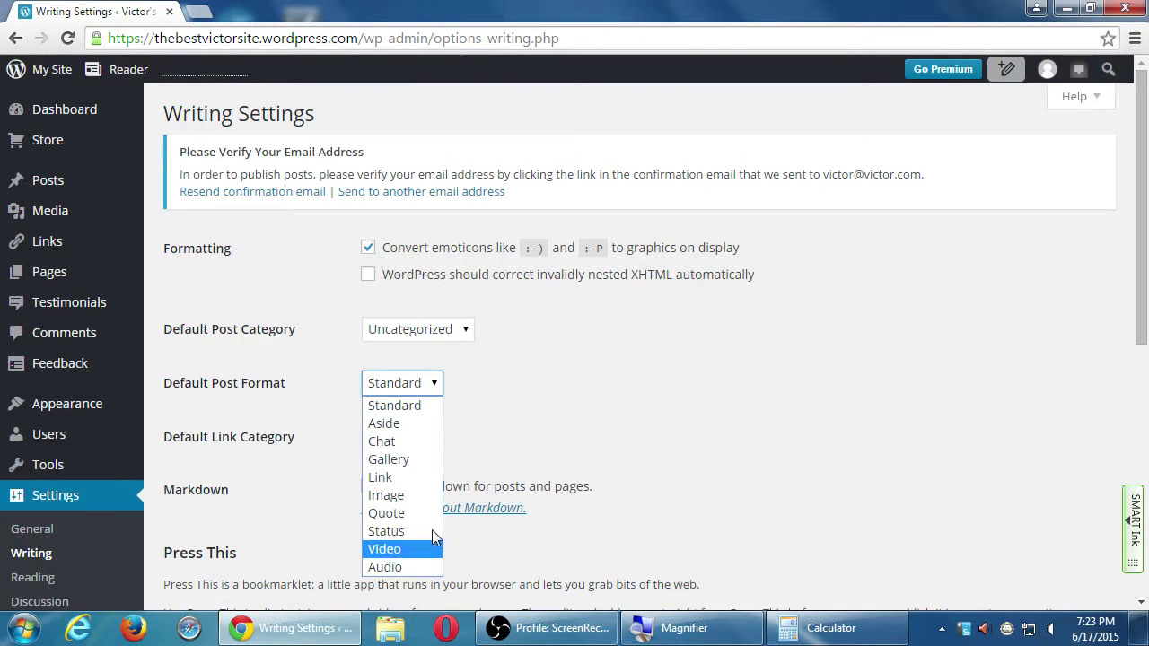
click(533, 366)
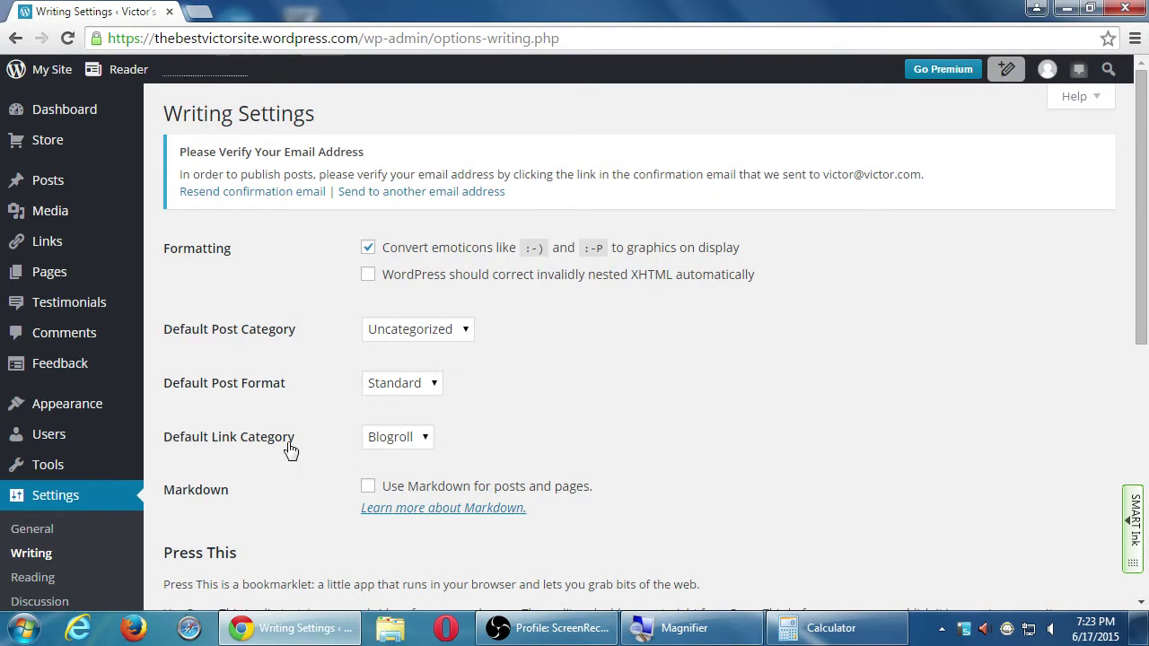
Examine the remaining writing options, including the Testimonials and Portfolio Projects content types.
scroll(539, 462, down, 1)
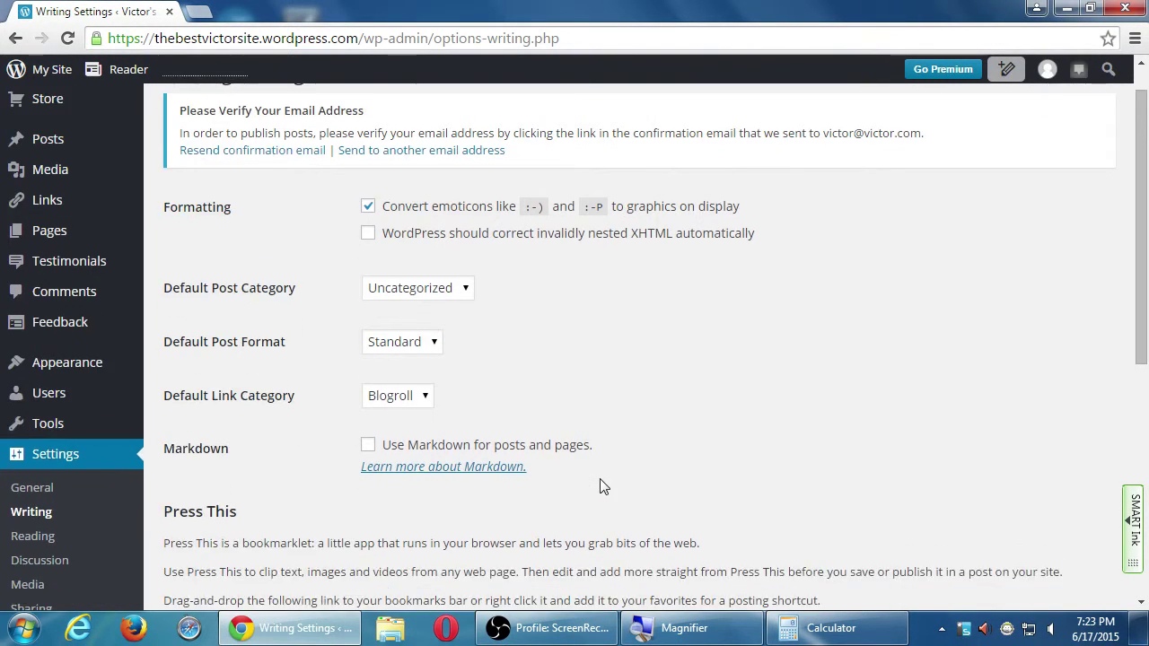
scroll(603, 486, down, 5)
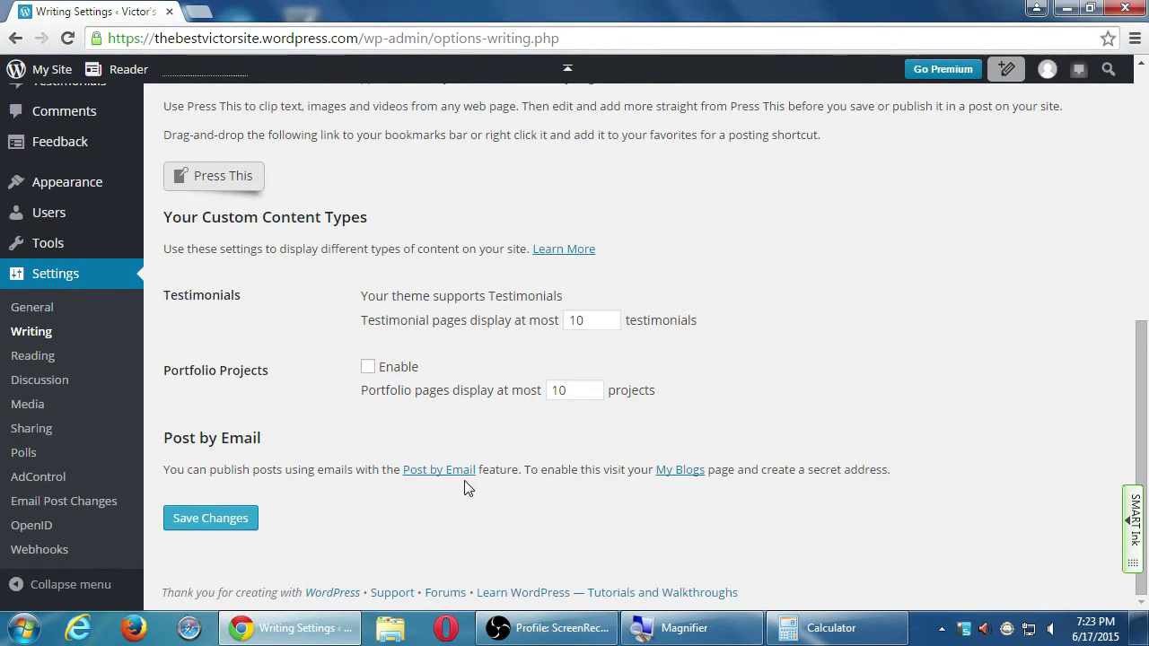
drag(185, 298, 223, 298)
click(234, 297)
drag(165, 371, 257, 371)
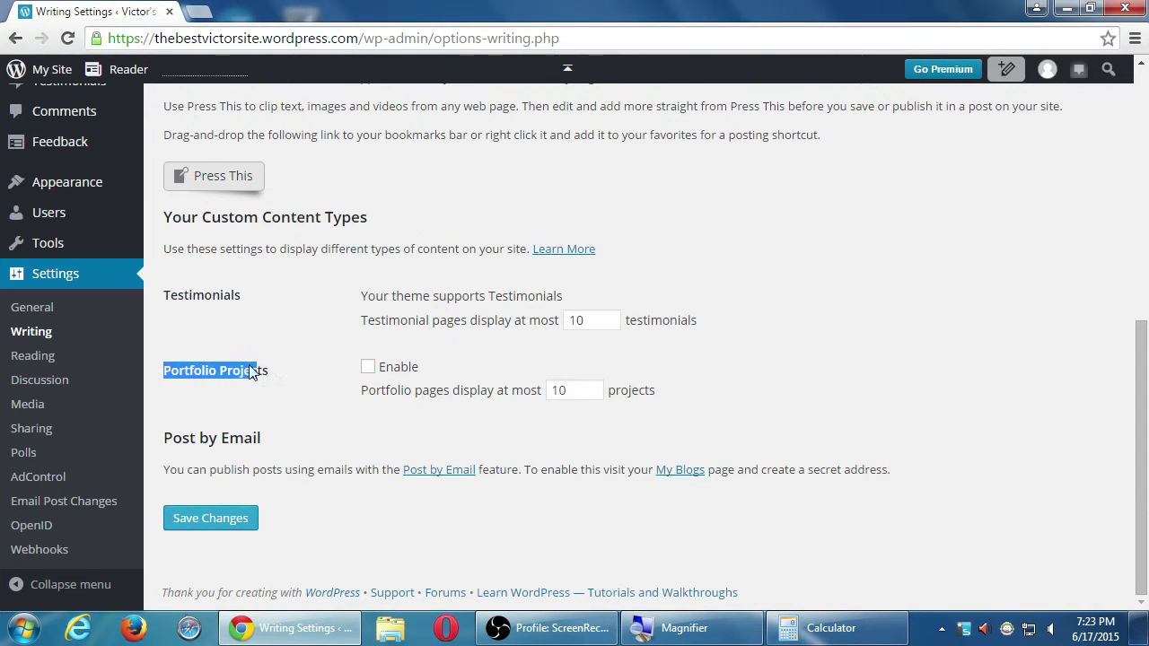
click(253, 372)
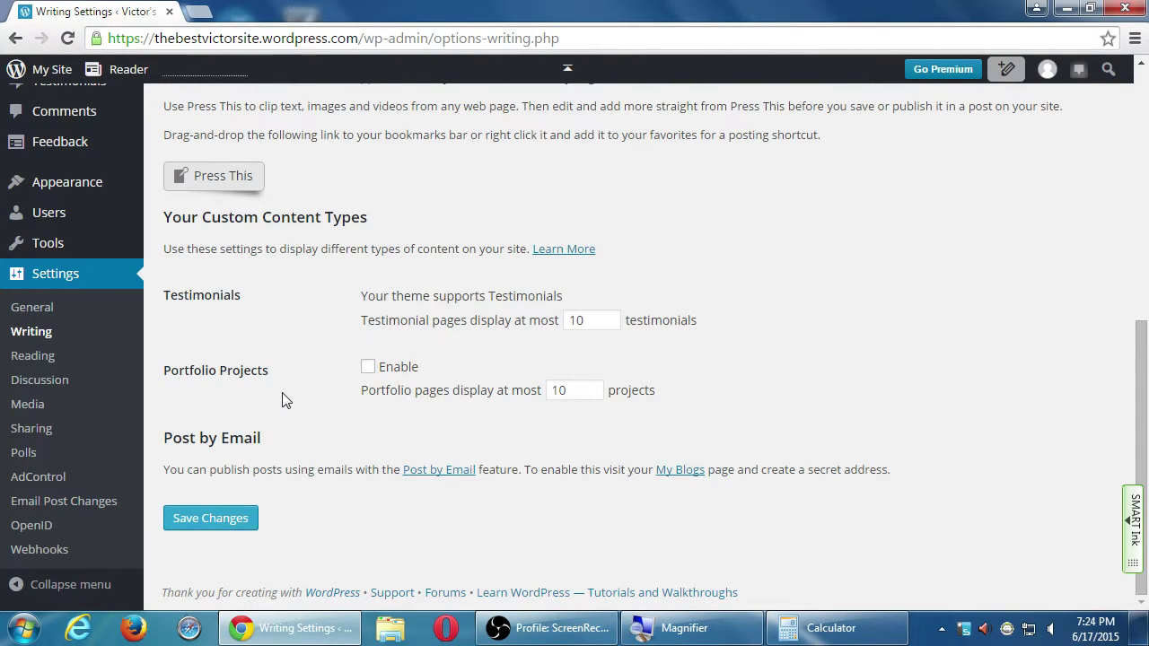
Open the site's Reading Settings.
scroll(374, 459, up, 6)
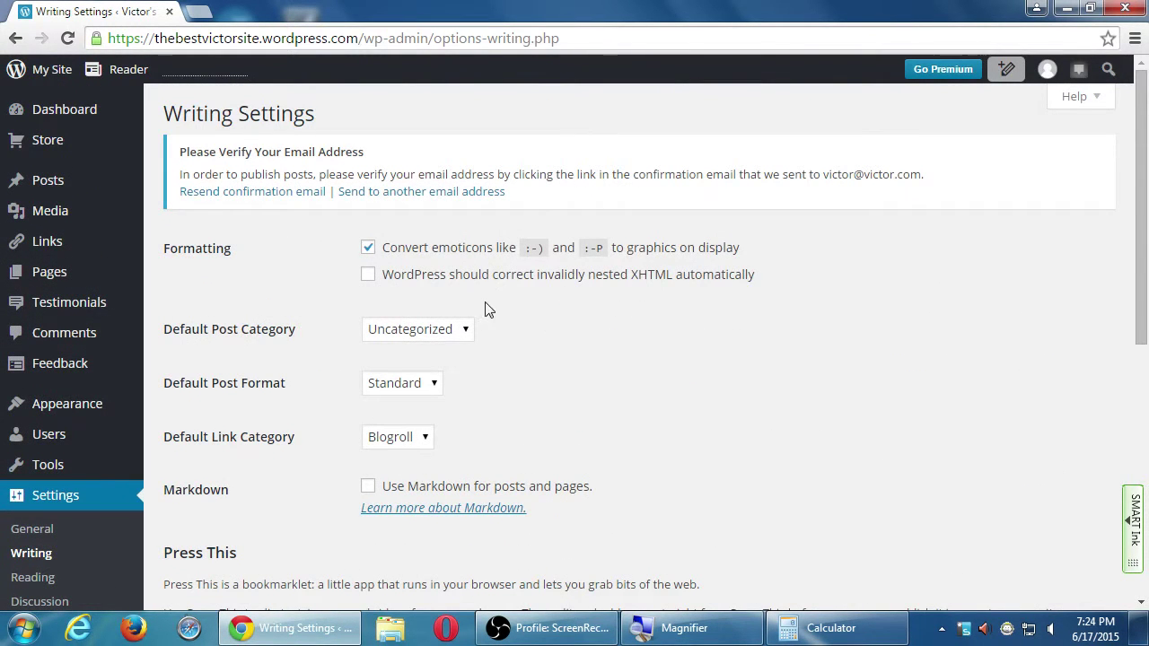
scroll(367, 360, down, 2)
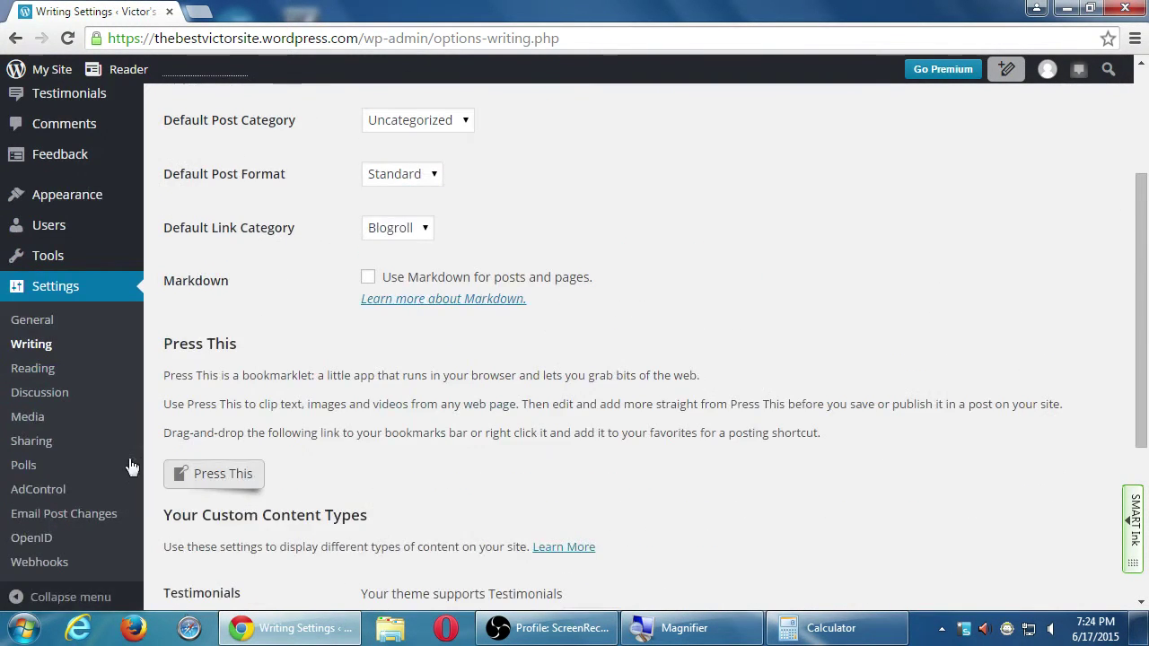
click(43, 377)
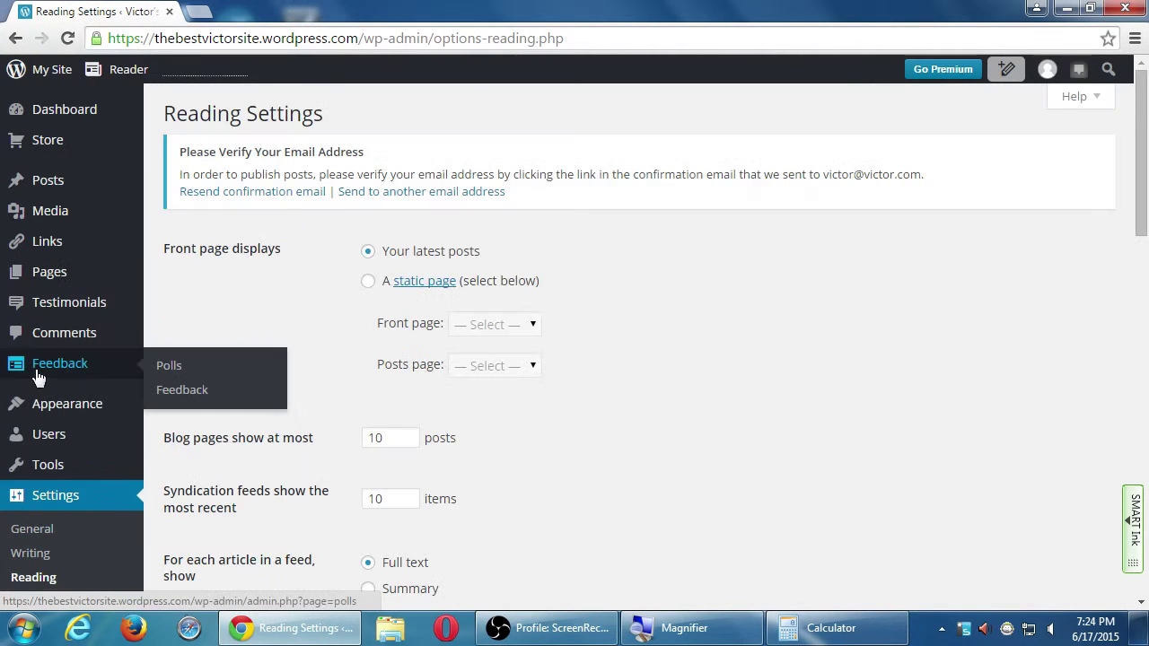
Try a static page as the front page display, examine the available front and posts pages, and switch back to the latest posts.
scroll(997, 386, down, 7)
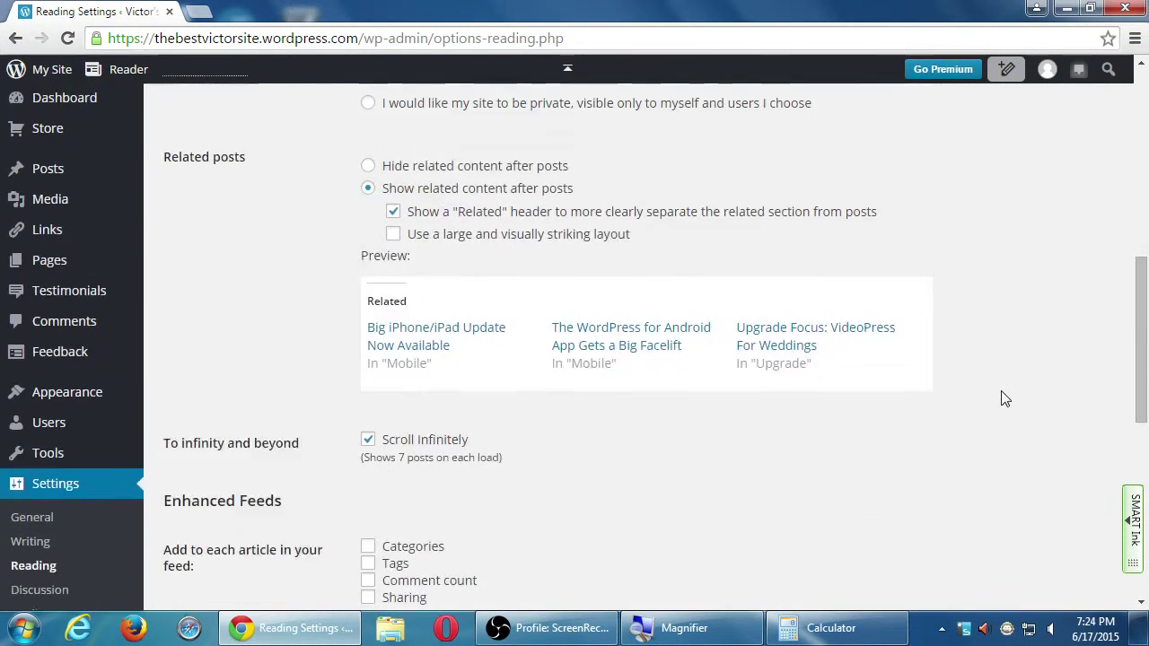
scroll(999, 393, up, 7)
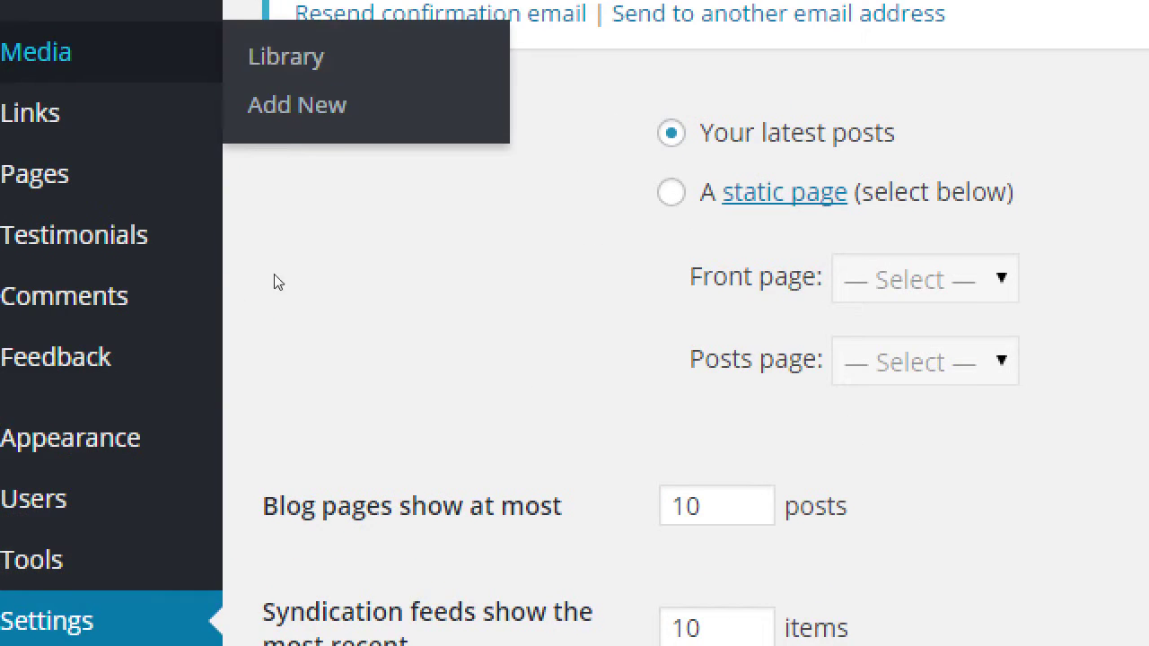
key(Down)
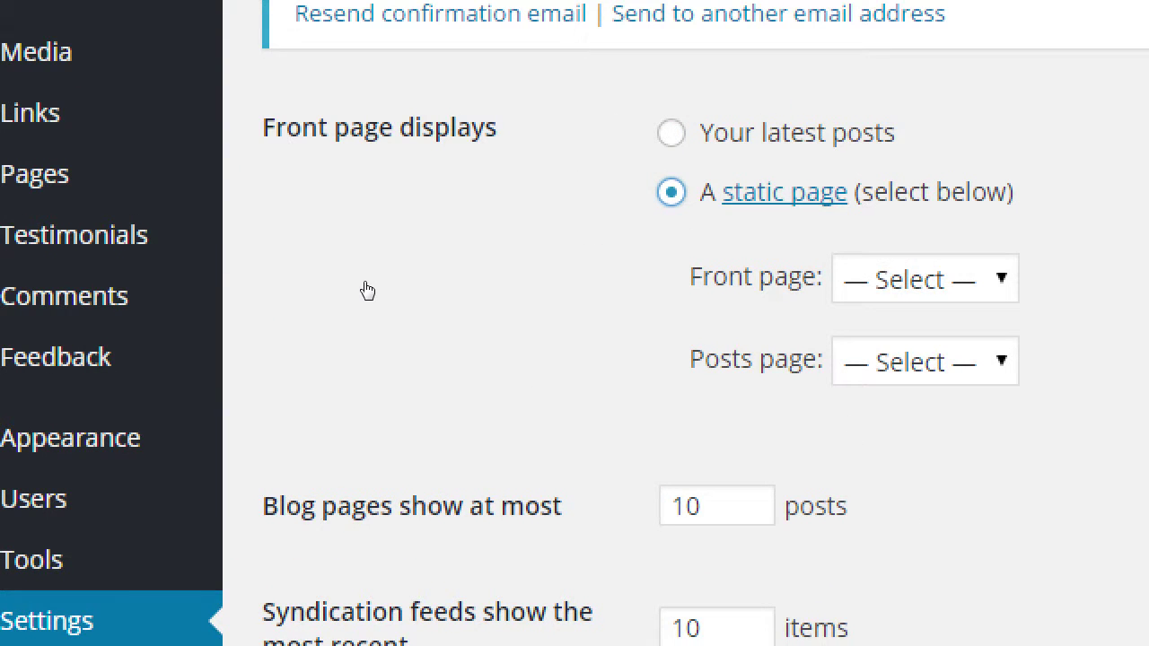
key(Tab)
key(alt+Down)
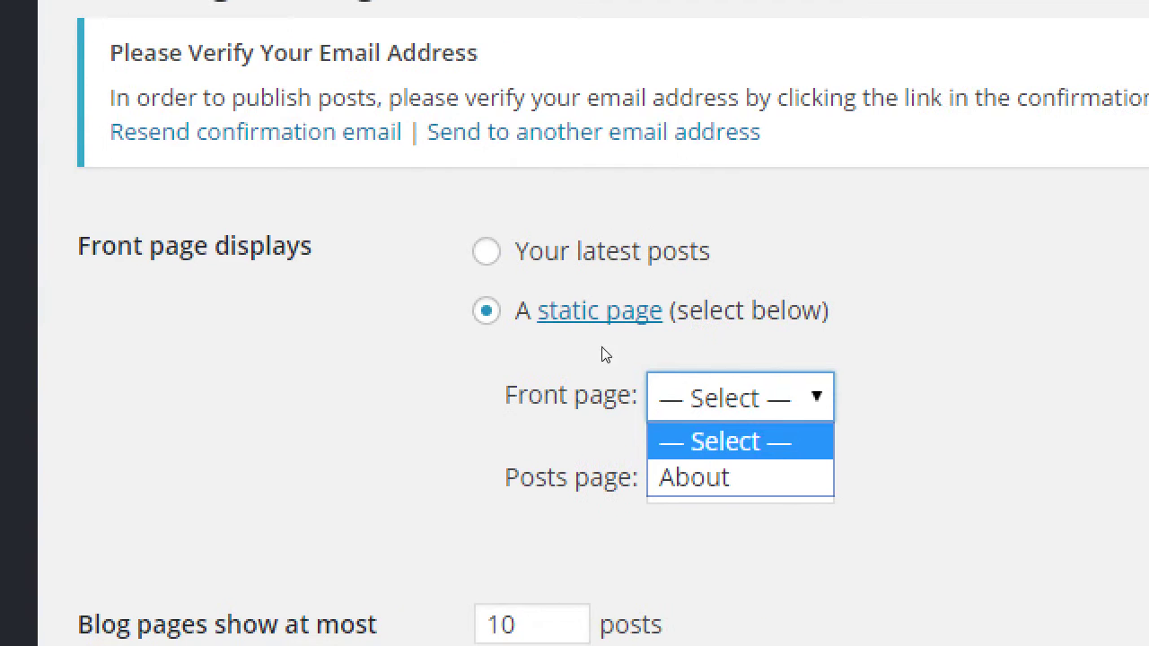
key(Escape)
key(Tab)
key(alt+Down)
key(Down)
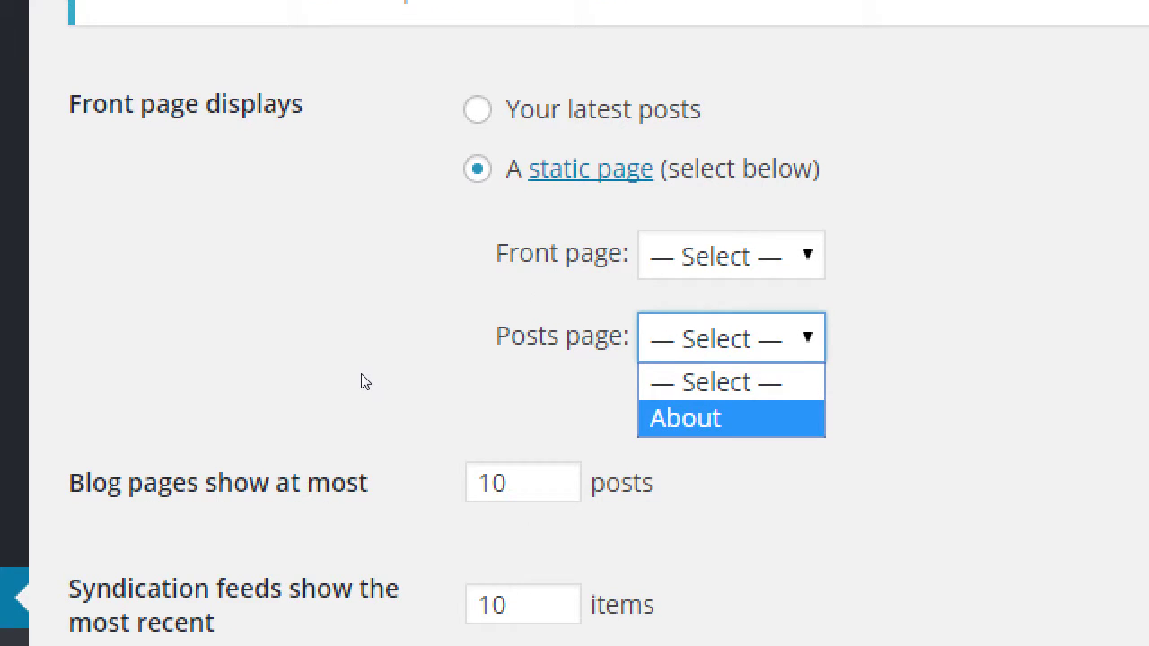
click(332, 361)
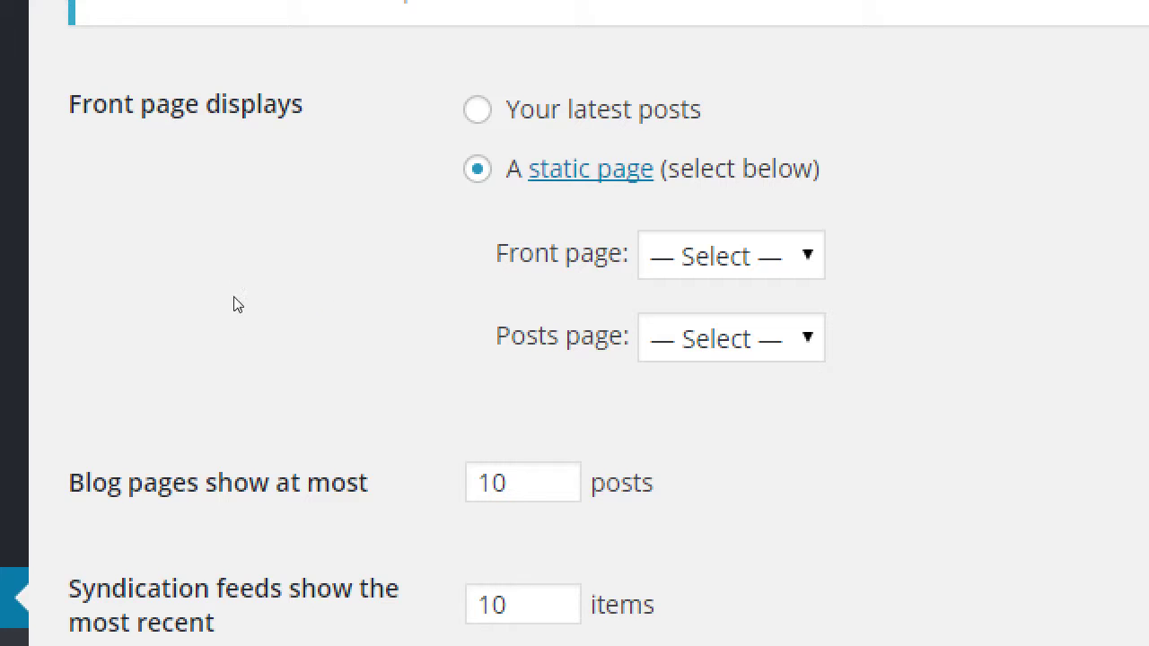
key(Up)
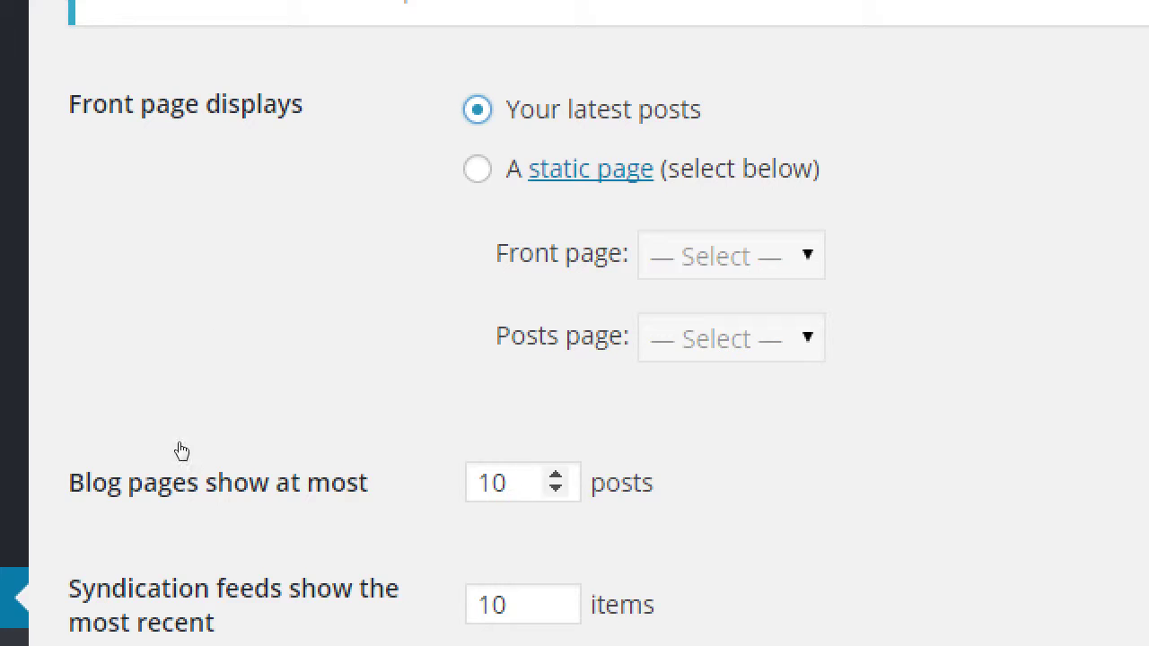
Limit the syndication feeds to the most recent 5 items and show each feed article as a summary.
scroll(183, 525, down, 1)
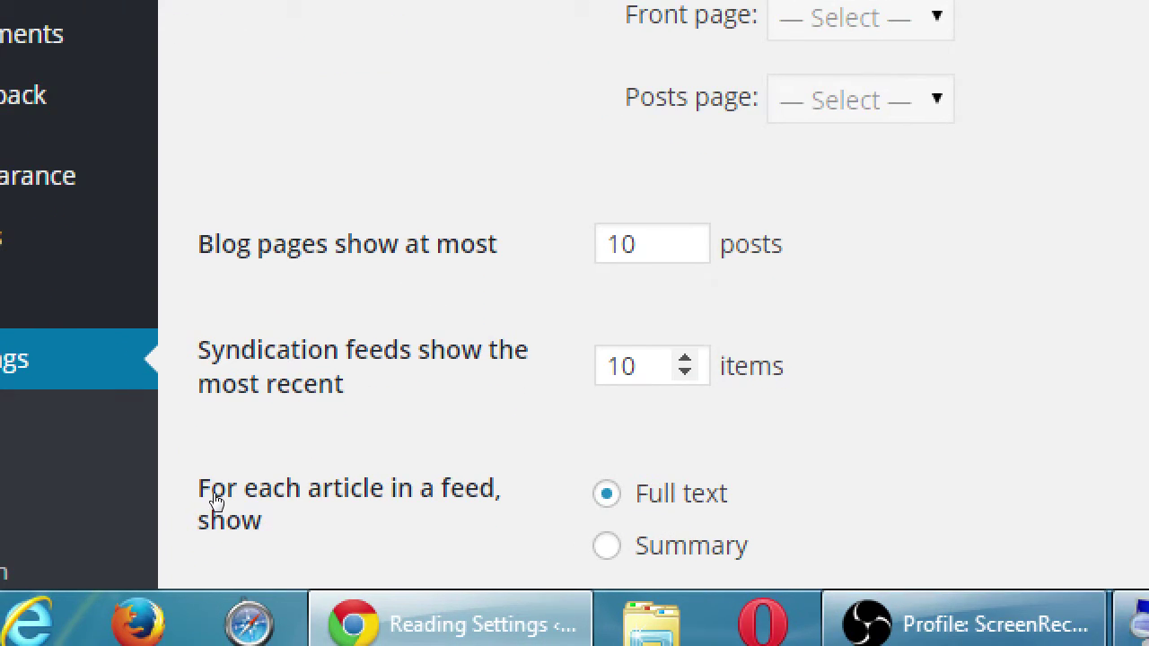
key(Tab)
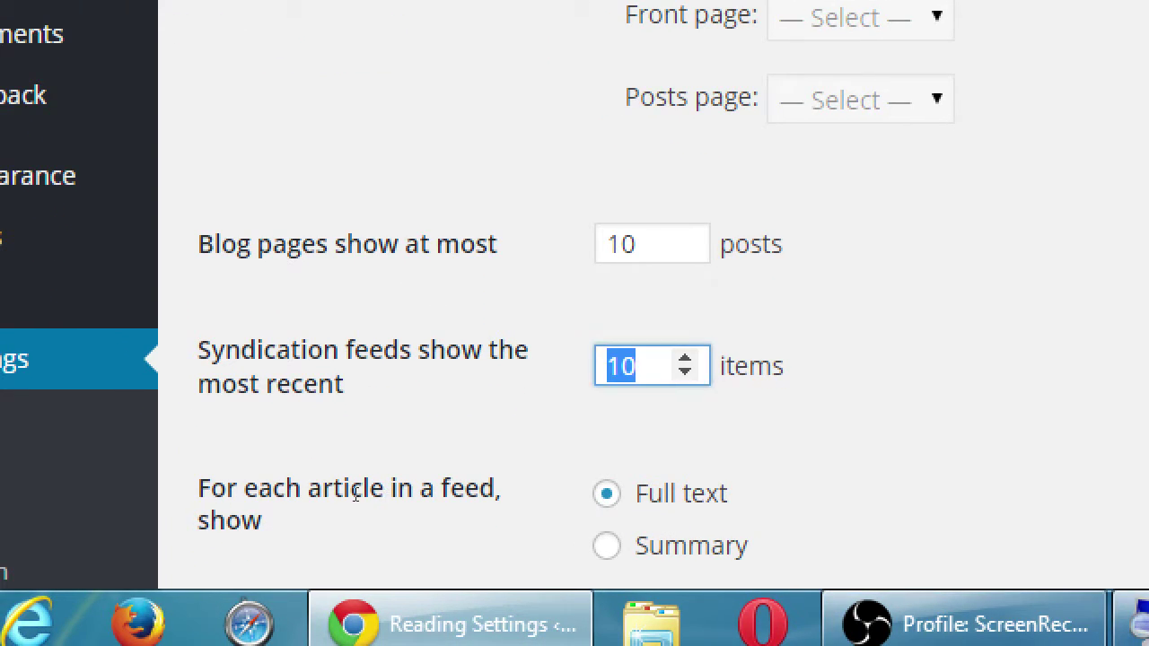
text(5)
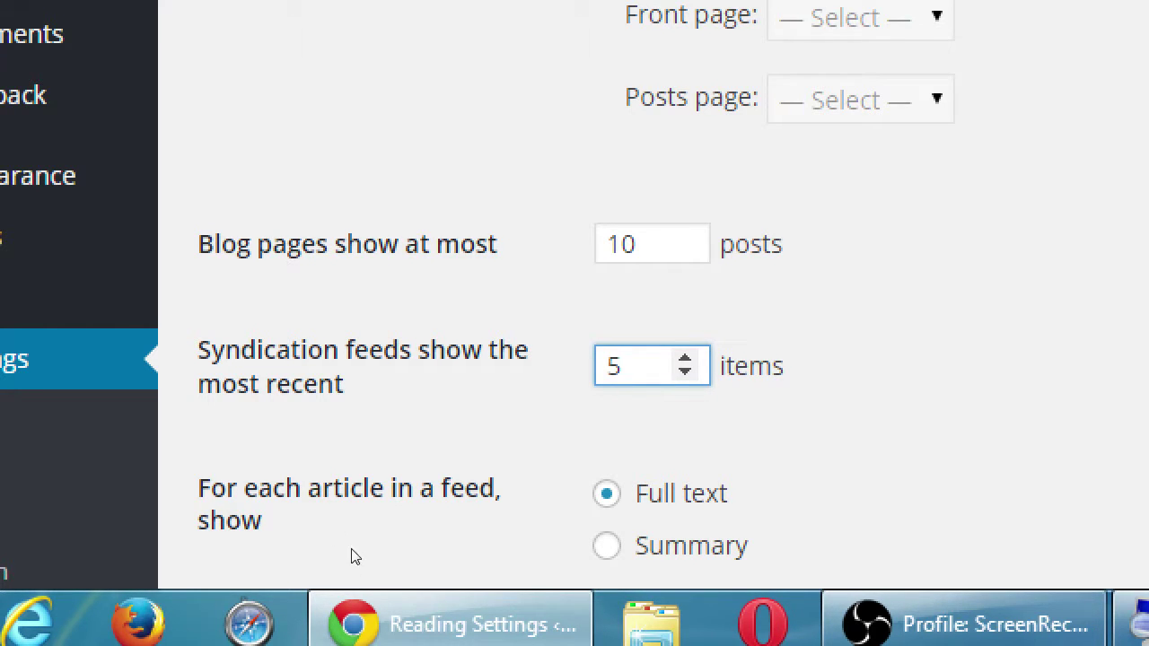
key(Tab)
key(Down)
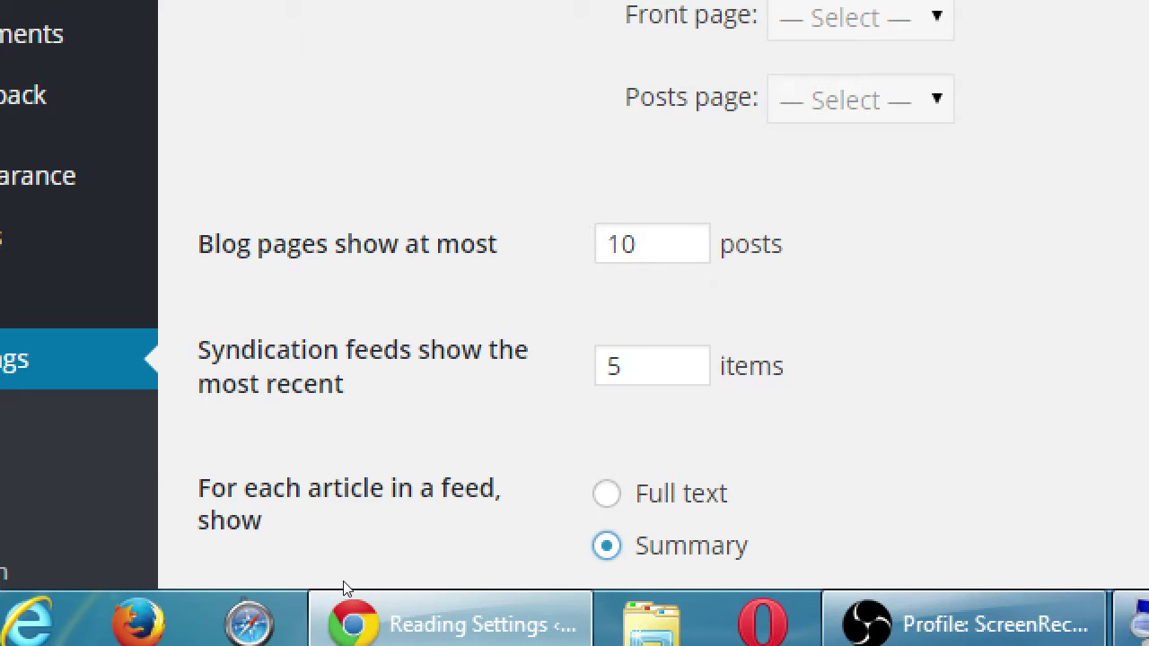
Set the site visibility to discourage search engines from indexing the site.
scroll(319, 541, down, 5)
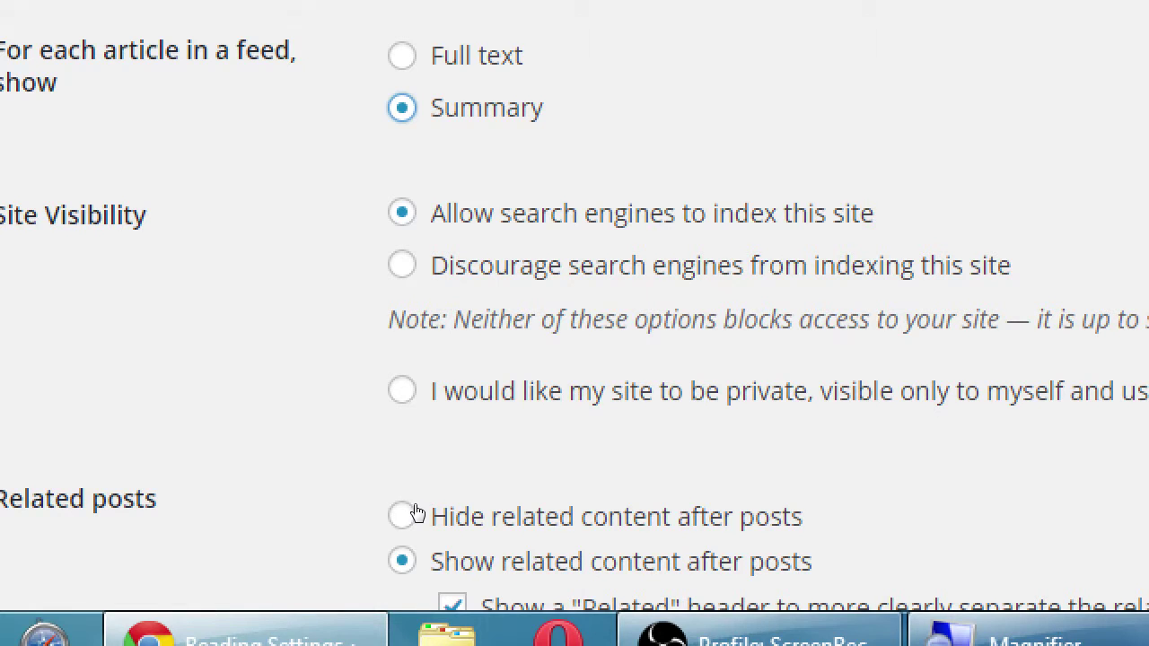
key(Tab)
key(Down)
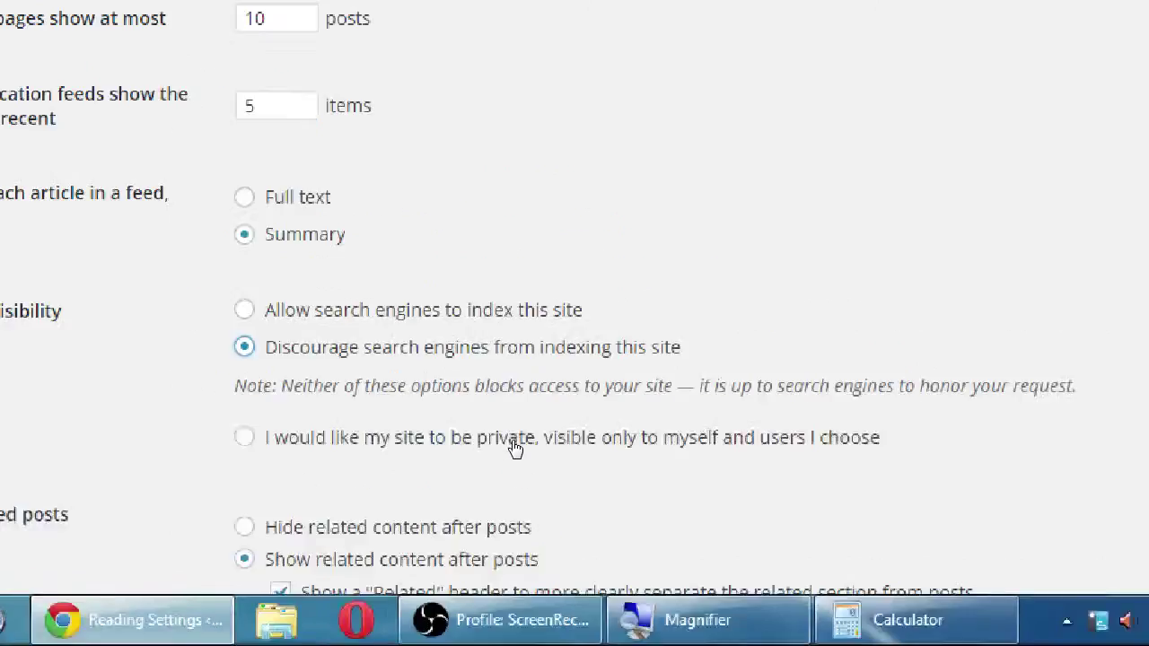
Enable the large and visually striking layout for related posts, comparing its preview with the plain layout and without the Related header.
scroll(515, 462, down, 1)
scroll(530, 467, down, 1)
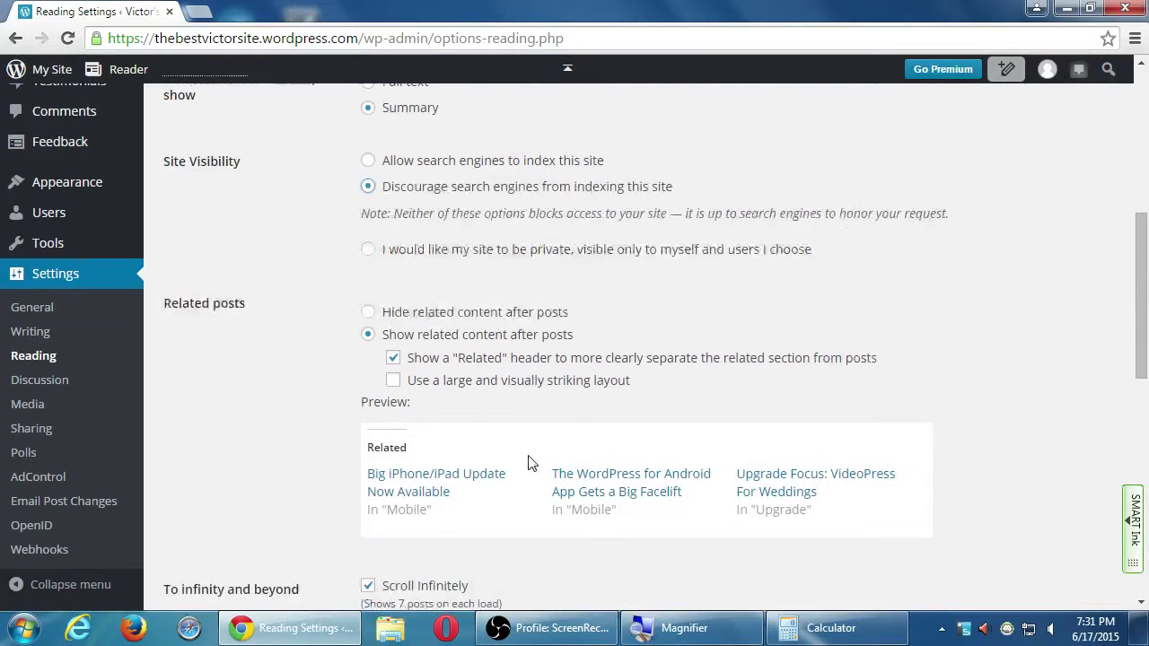
scroll(269, 386, down, 1)
key(super+plus)
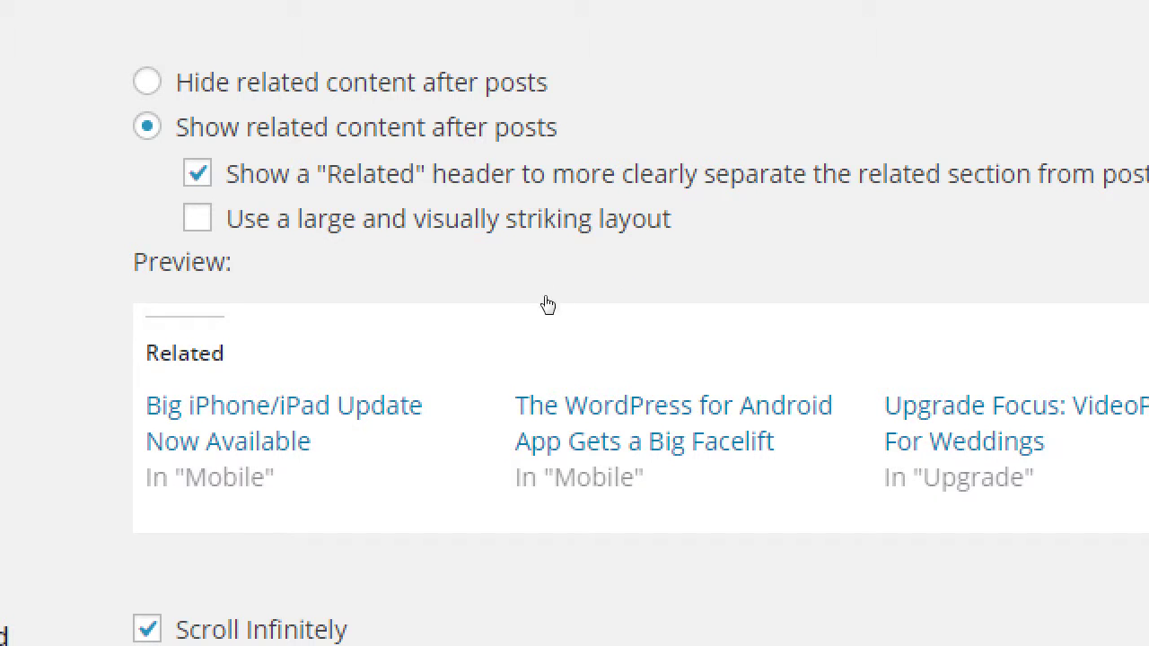
key(space)
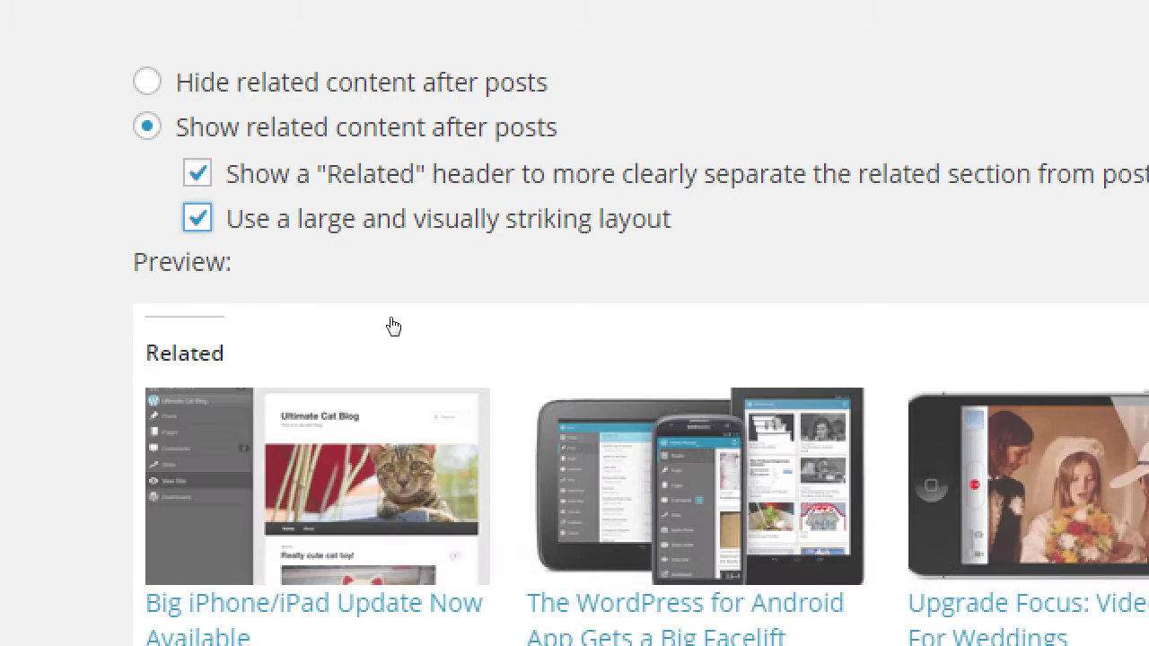
scroll(335, 395, down, 2)
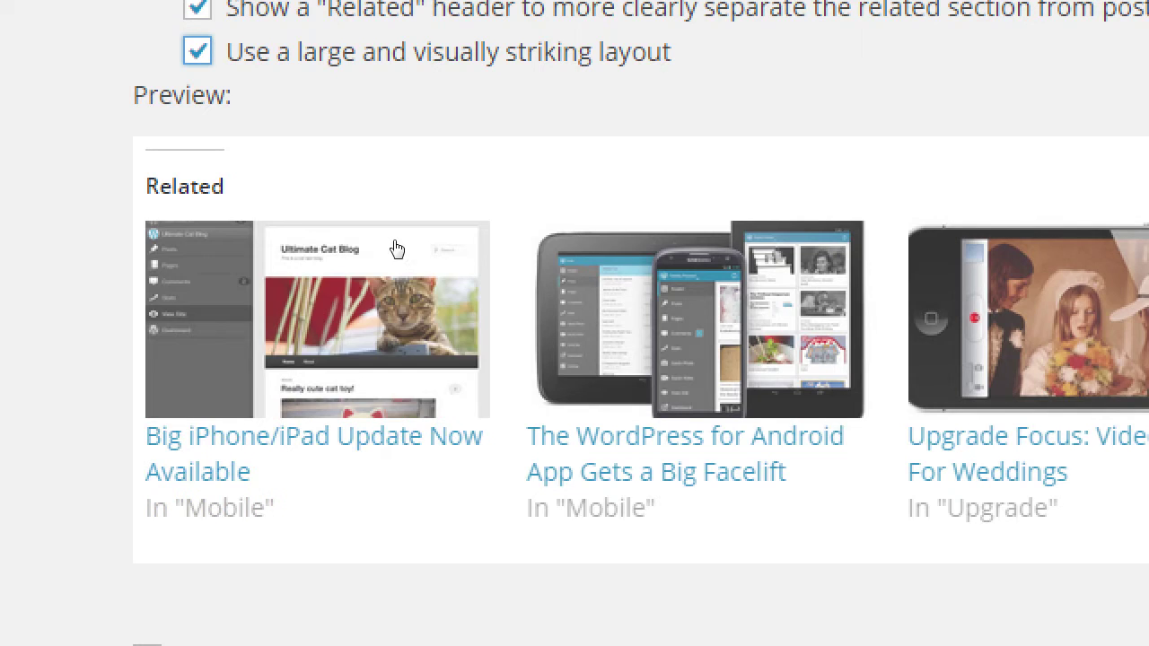
key(space)
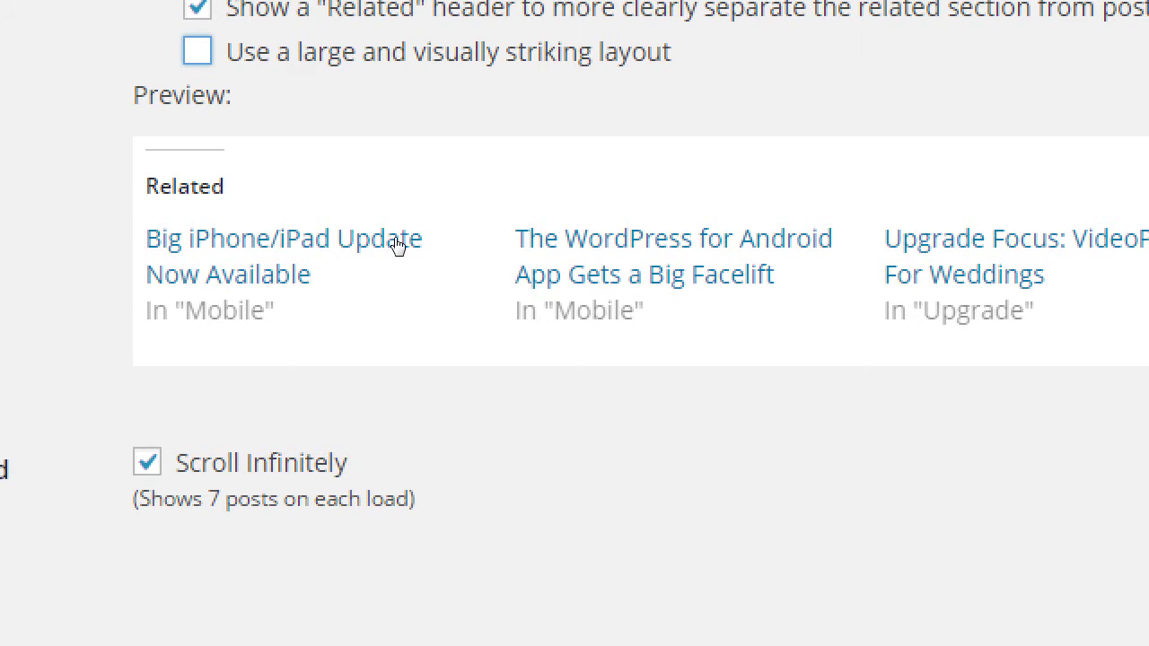
key(space)
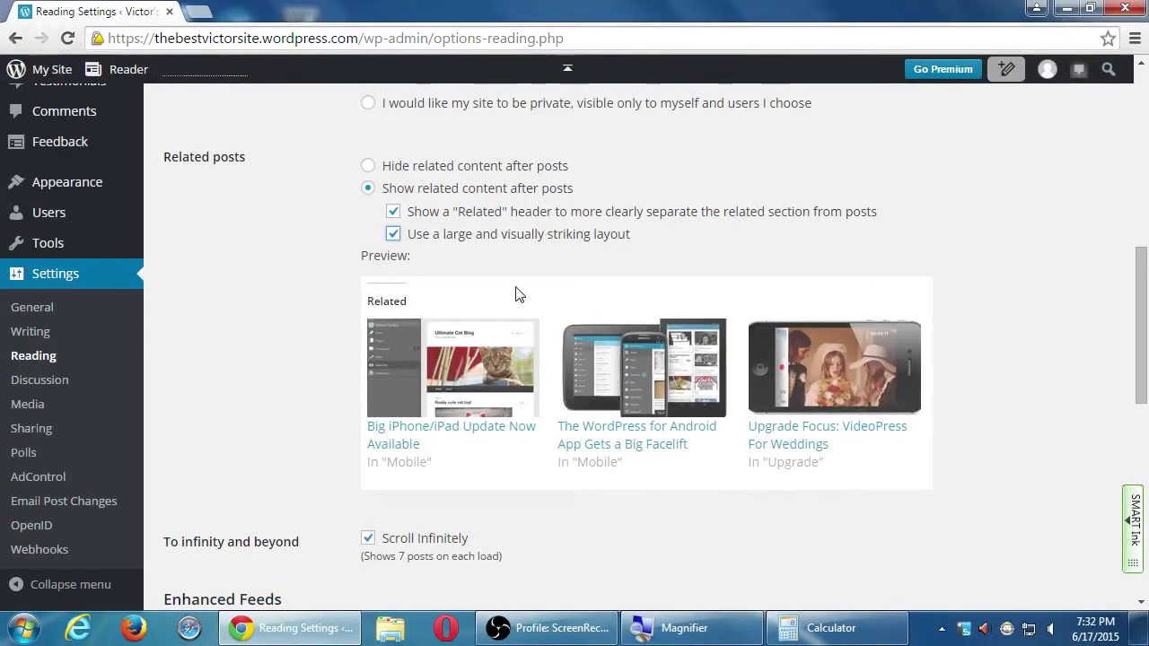
click(393, 213)
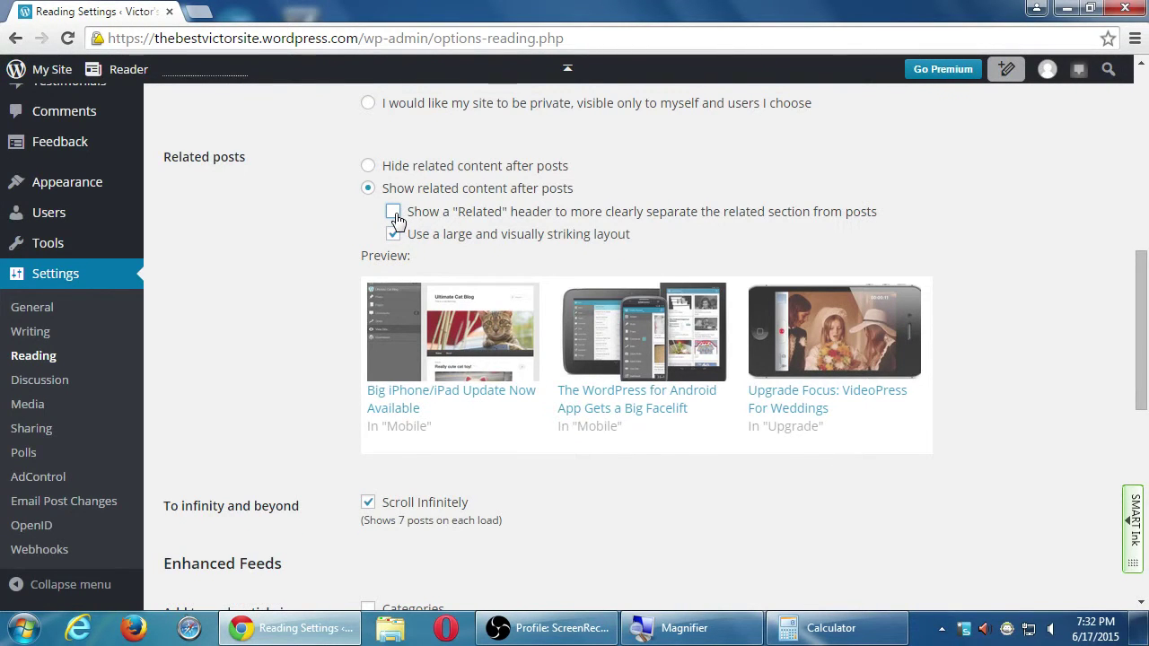
click(393, 213)
Turn off infinite scrolling for the blog.
scroll(244, 405, down, 2)
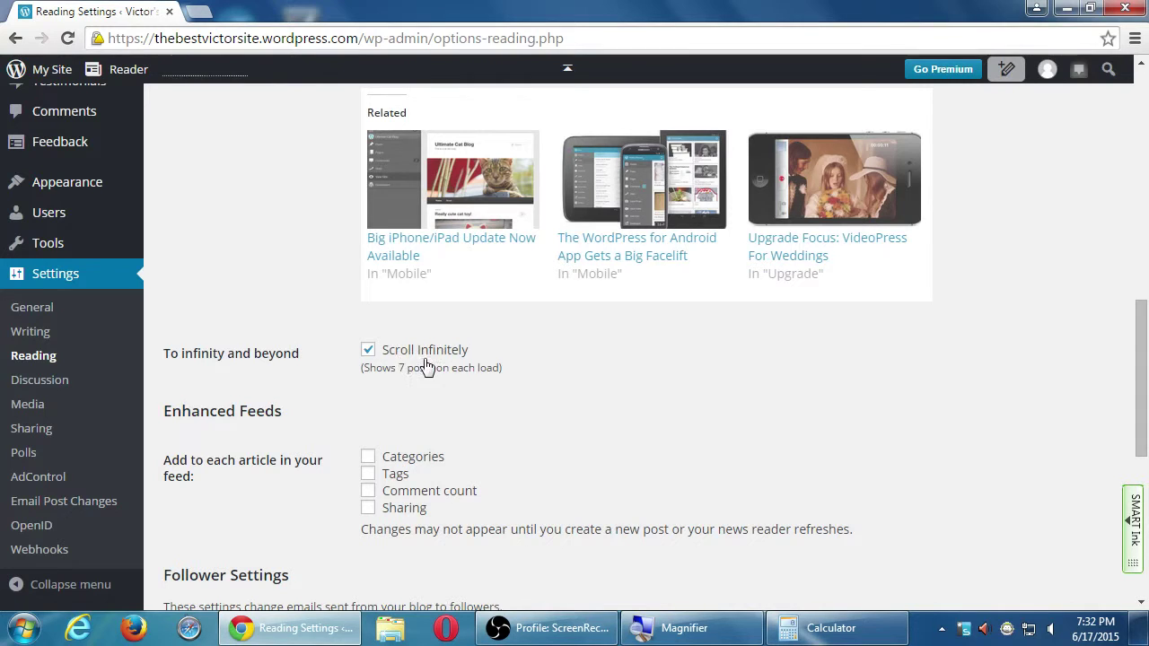
scroll(420, 345, up, 10)
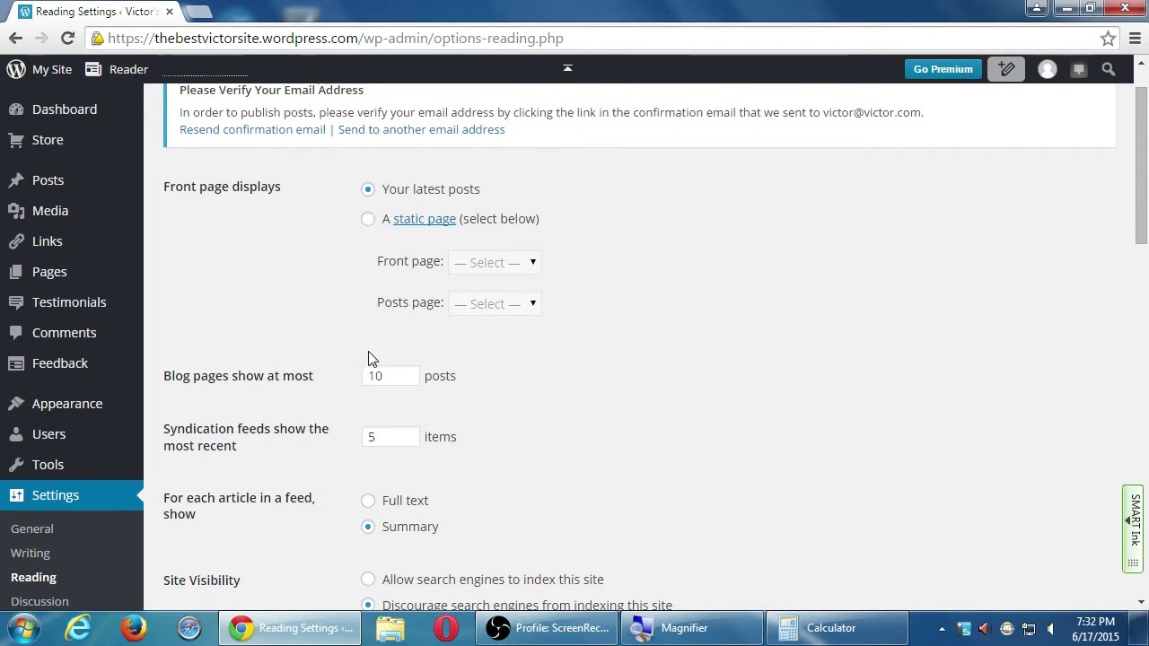
scroll(299, 364, down, 1)
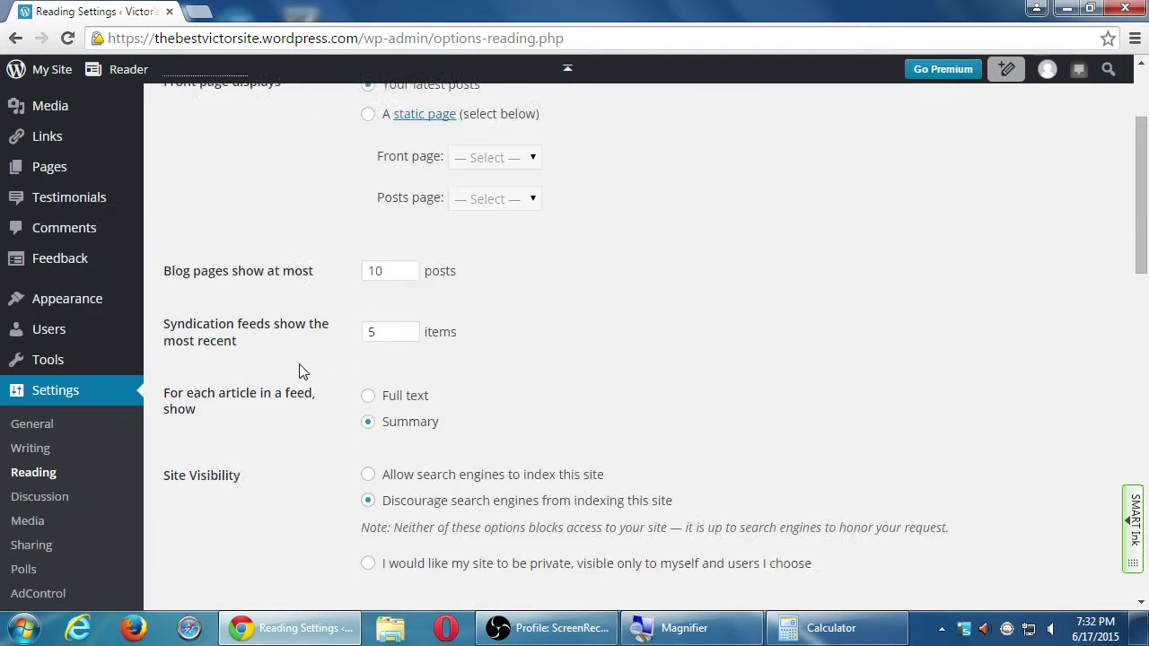
scroll(306, 370, down, 6)
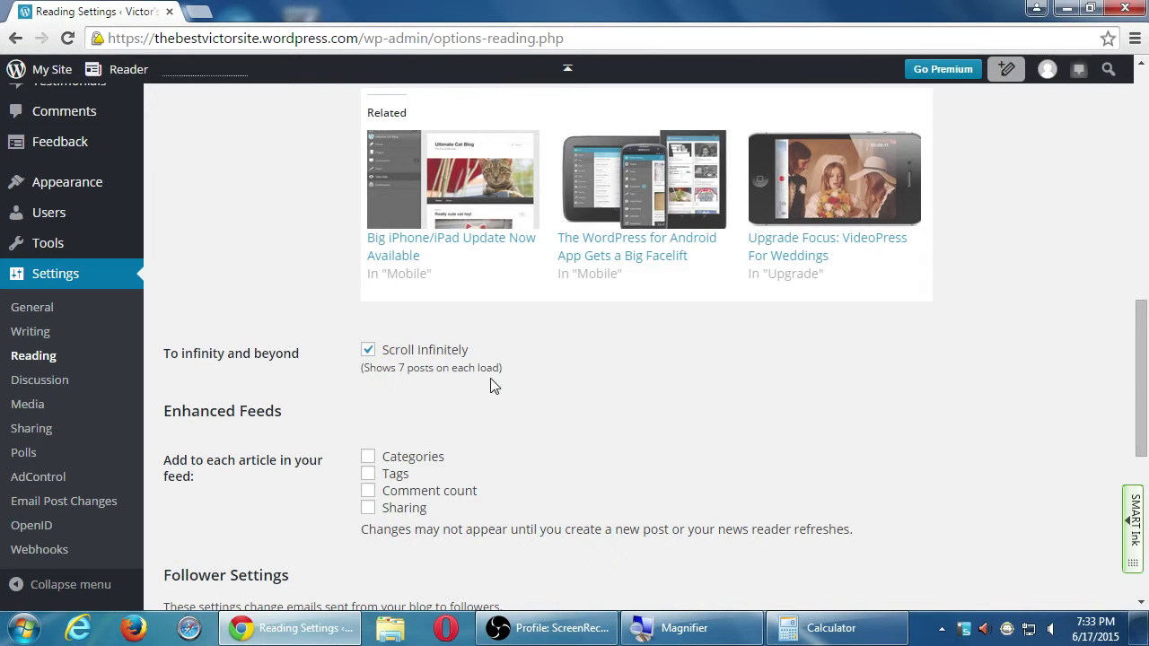
click(369, 351)
Set the blog pages to show at most 3 posts and turn infinite scrolling back on.
scroll(367, 352, up, 8)
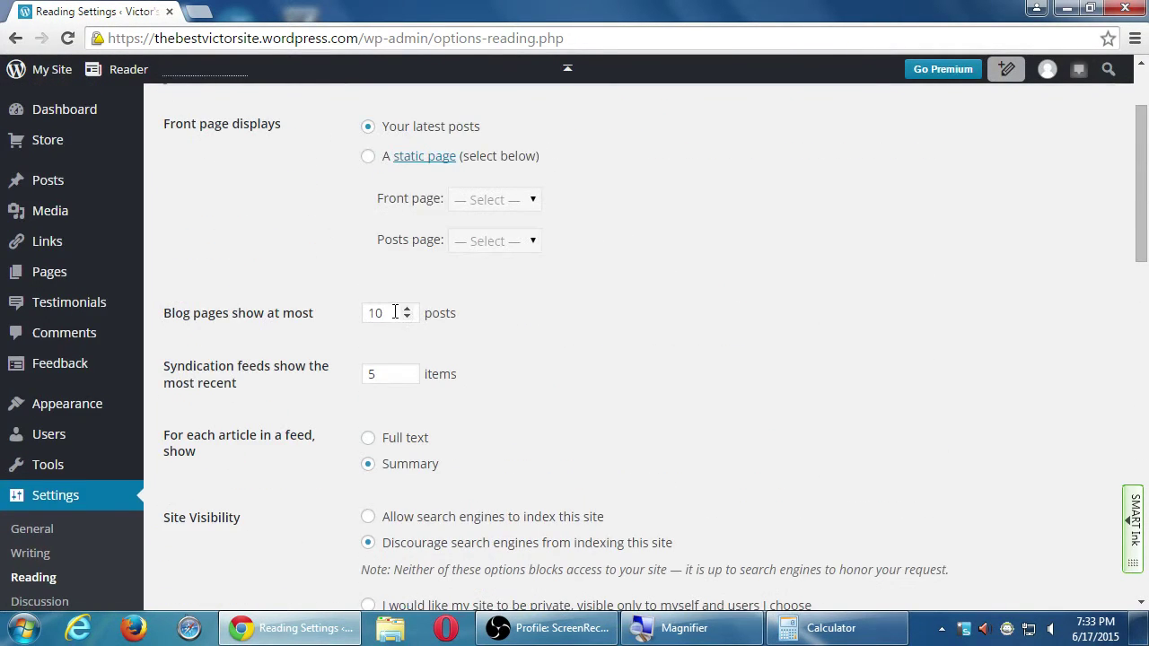
drag(389, 311, 342, 303)
scroll(326, 354, down, 8)
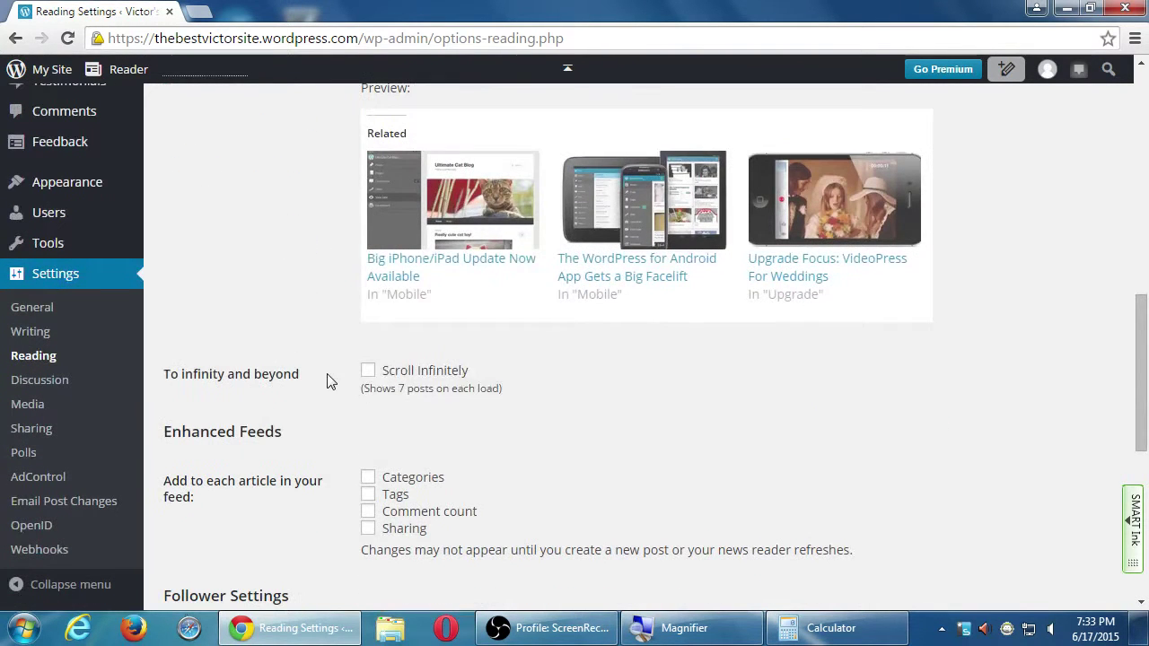
click(368, 374)
Examine the Enhanced Feeds options and the Follower Settings, including the blog follow and comment follow email texts.
scroll(297, 384, down, 1)
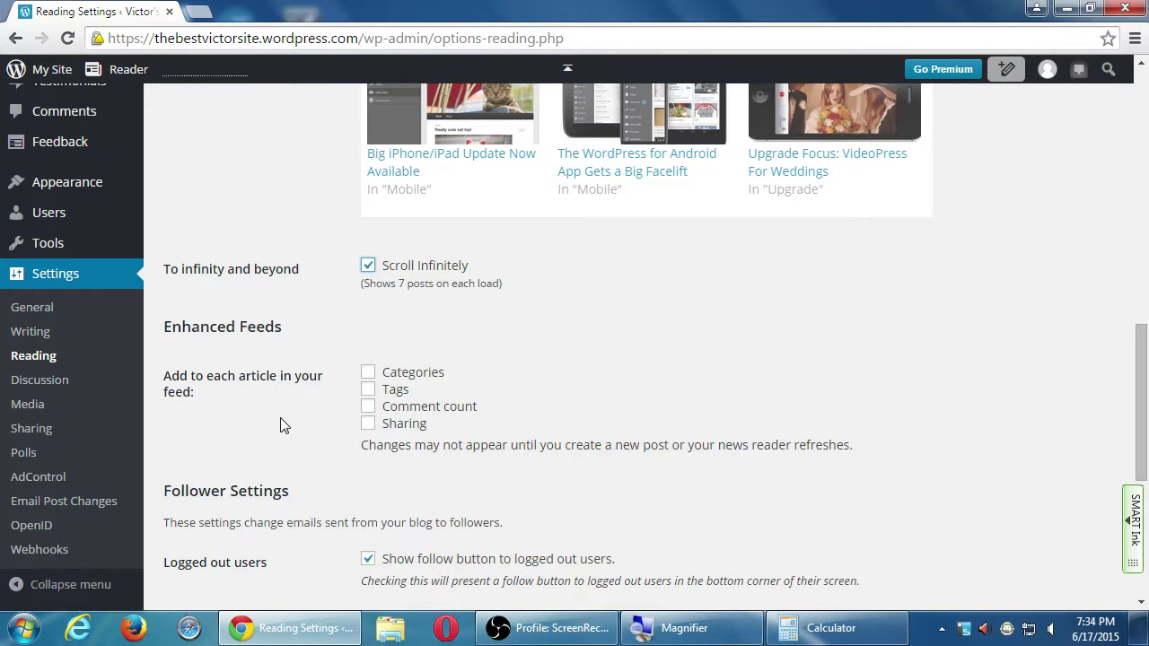
scroll(284, 424, down, 1)
scroll(310, 391, up, 1)
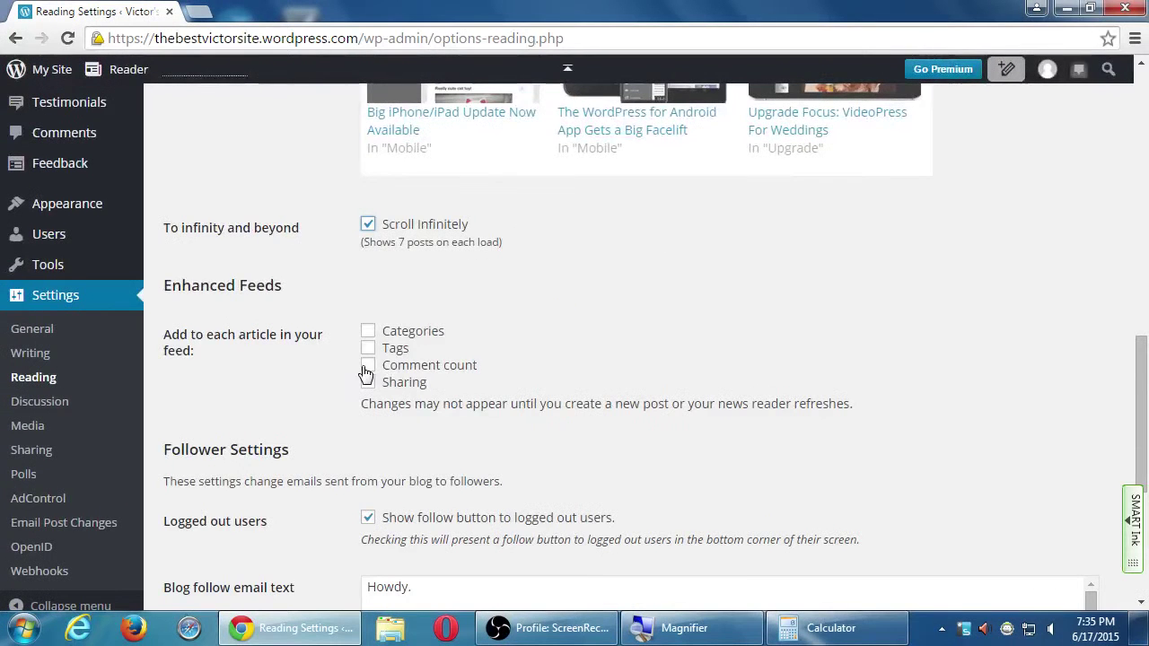
scroll(448, 392, down, 3)
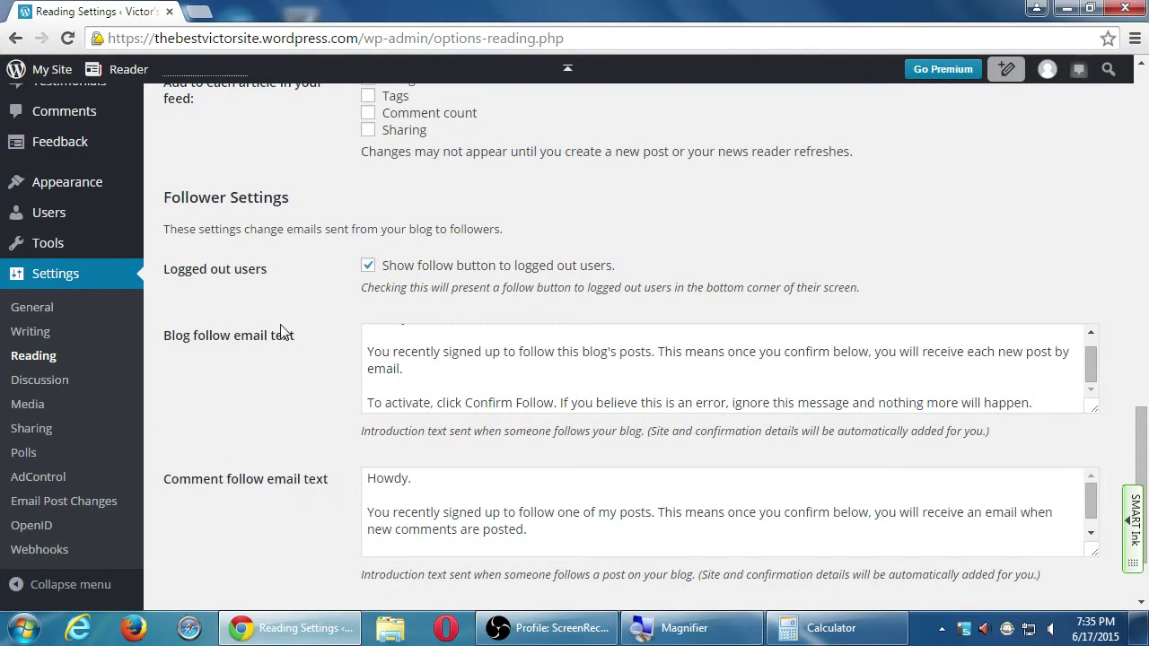
scroll(449, 392, up, 3)
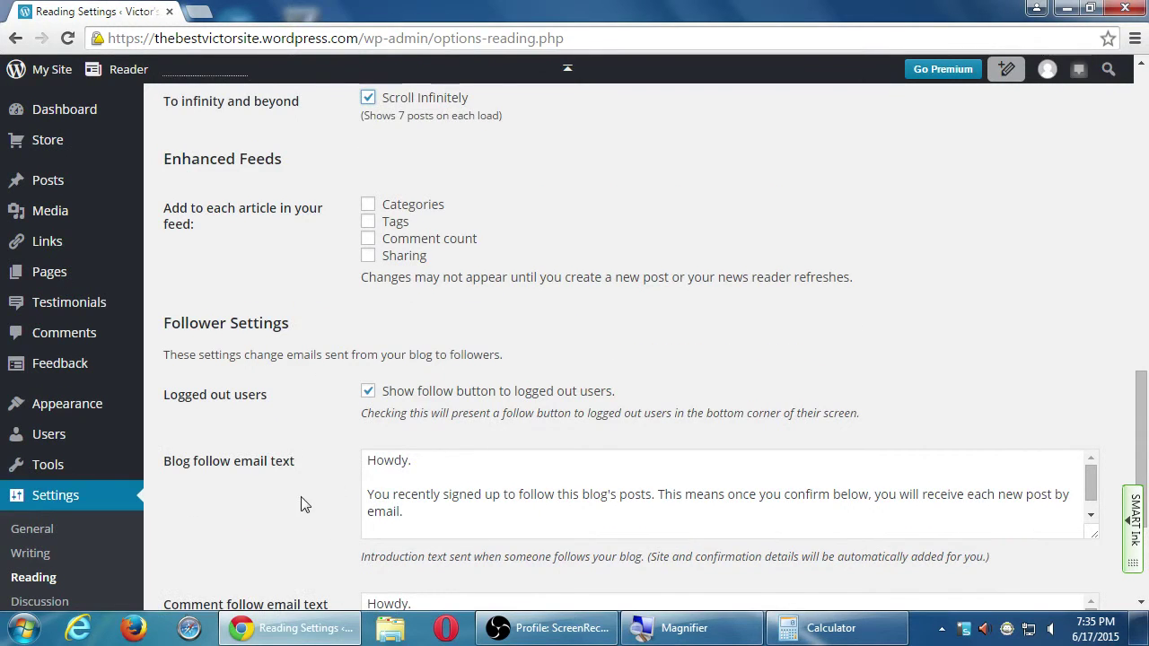
scroll(286, 493, down, 1)
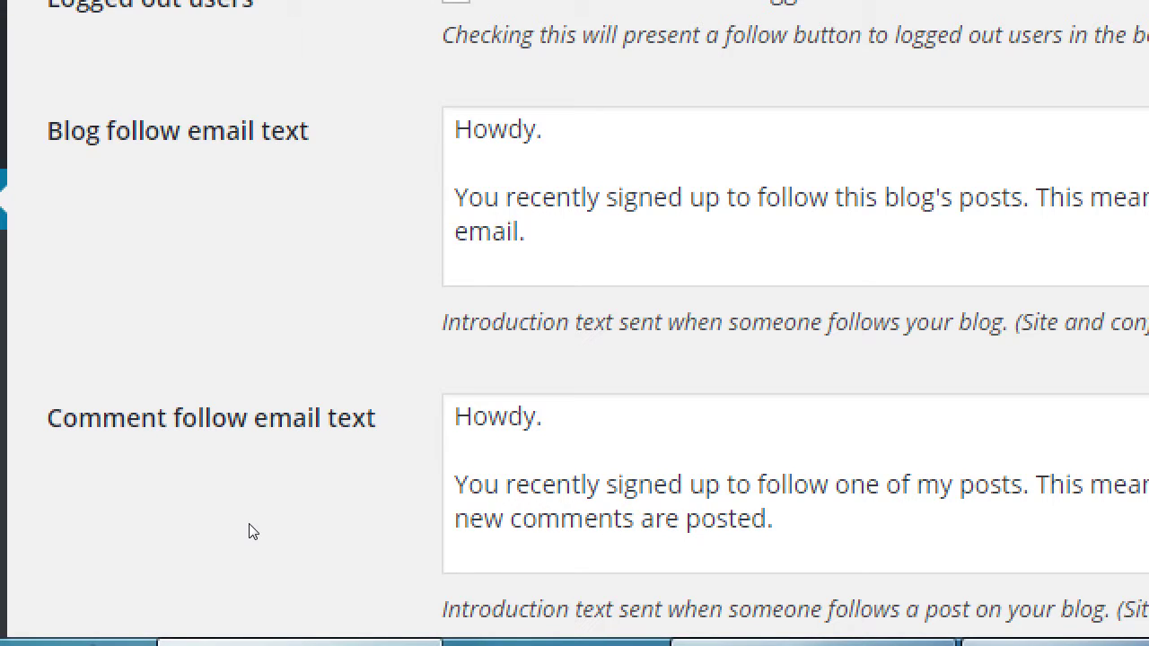
key(super+minus)
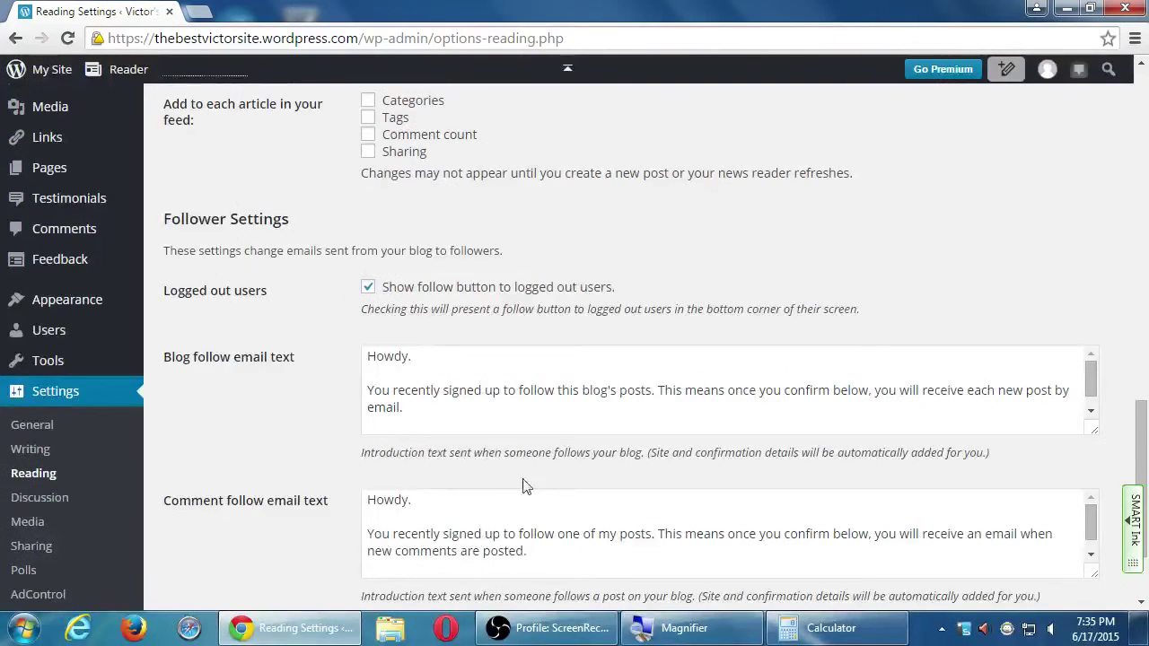
scroll(526, 483, down, 3)
scroll(333, 460, up, 5)
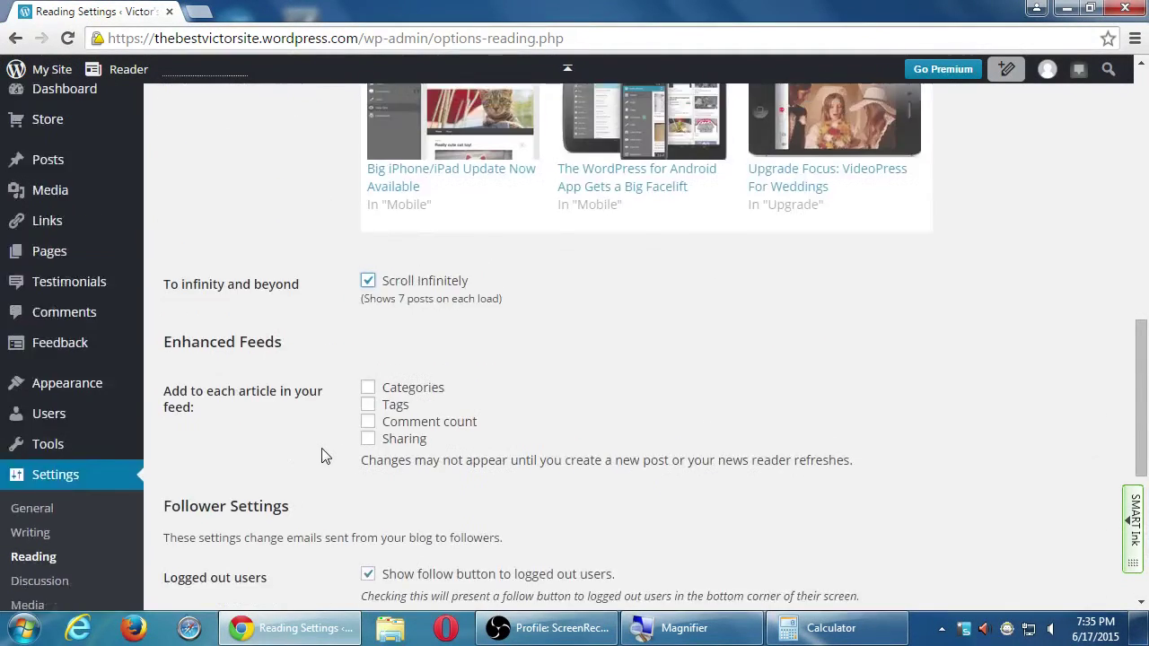
Save the changes to the Reading Settings.
scroll(323, 456, down, 3)
scroll(323, 455, down, 3)
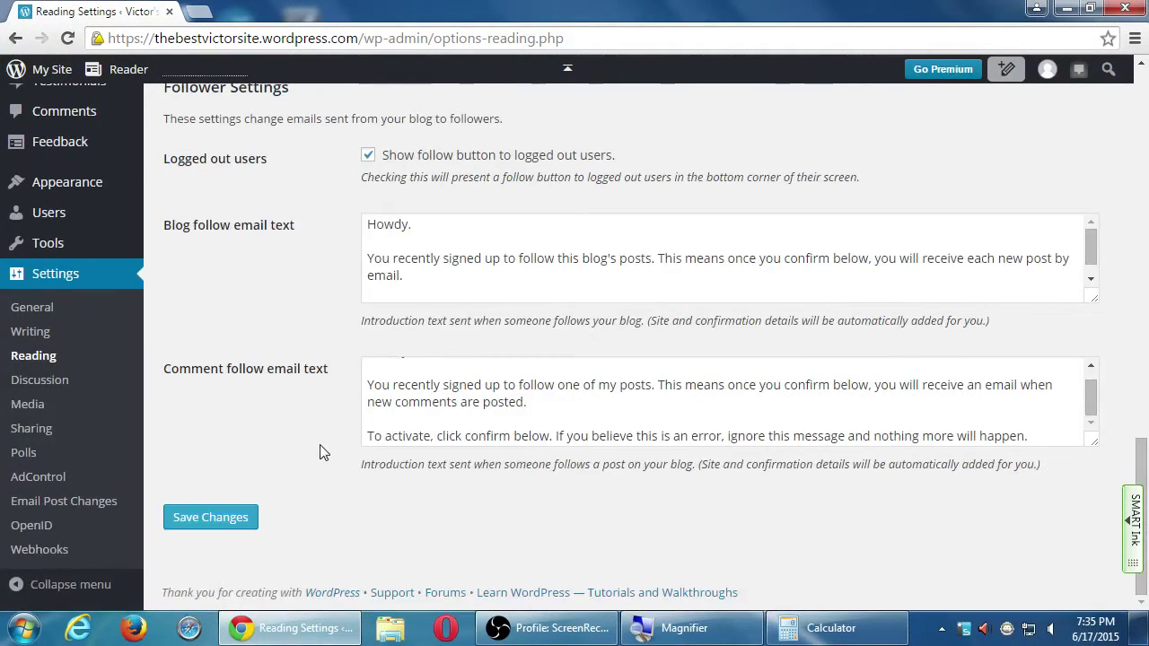
click(231, 520)
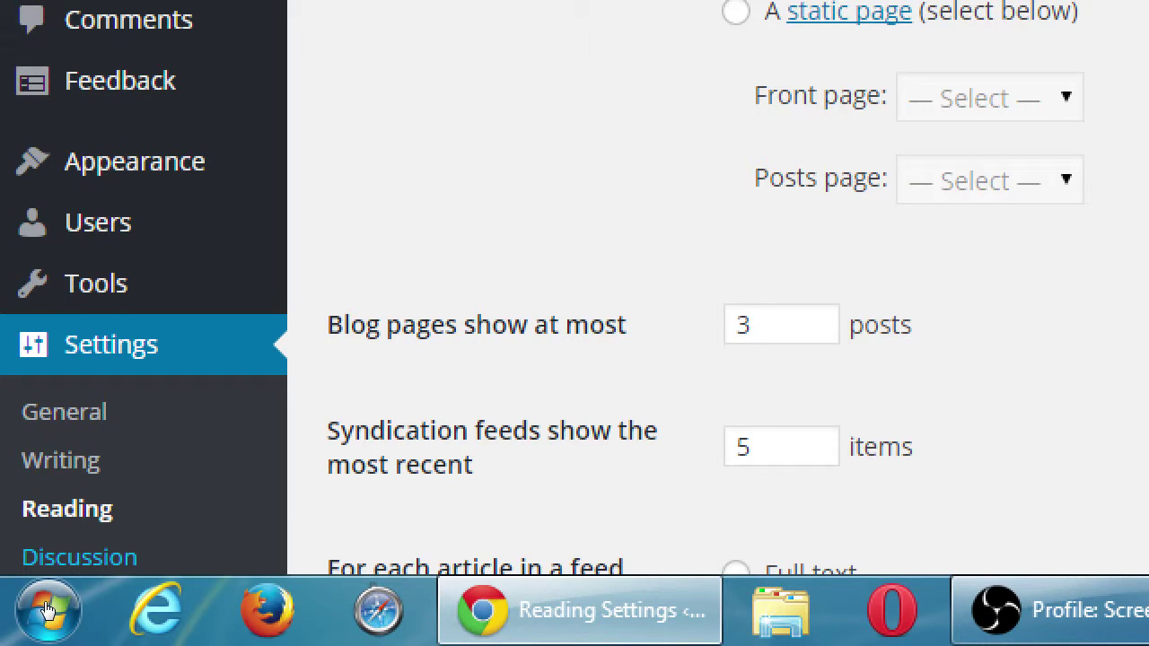
Open the Discussion Settings and review the default article, other comment and e-mail notification options.
click(86, 557)
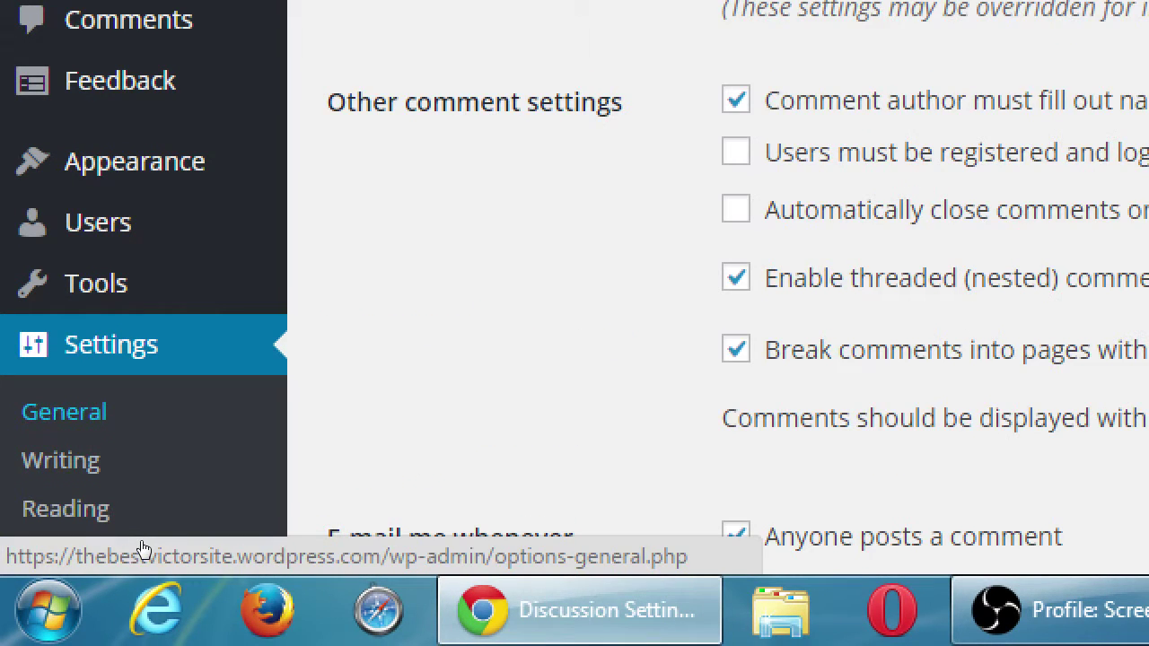
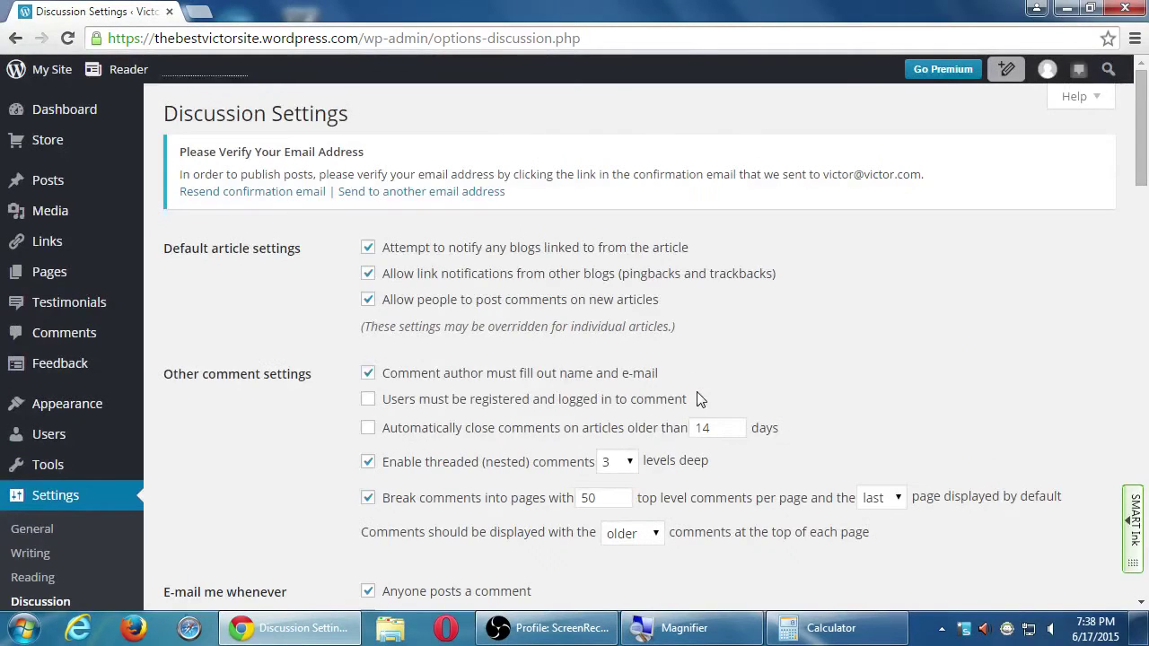
scroll(697, 392, down, 1)
scroll(682, 384, up, 1)
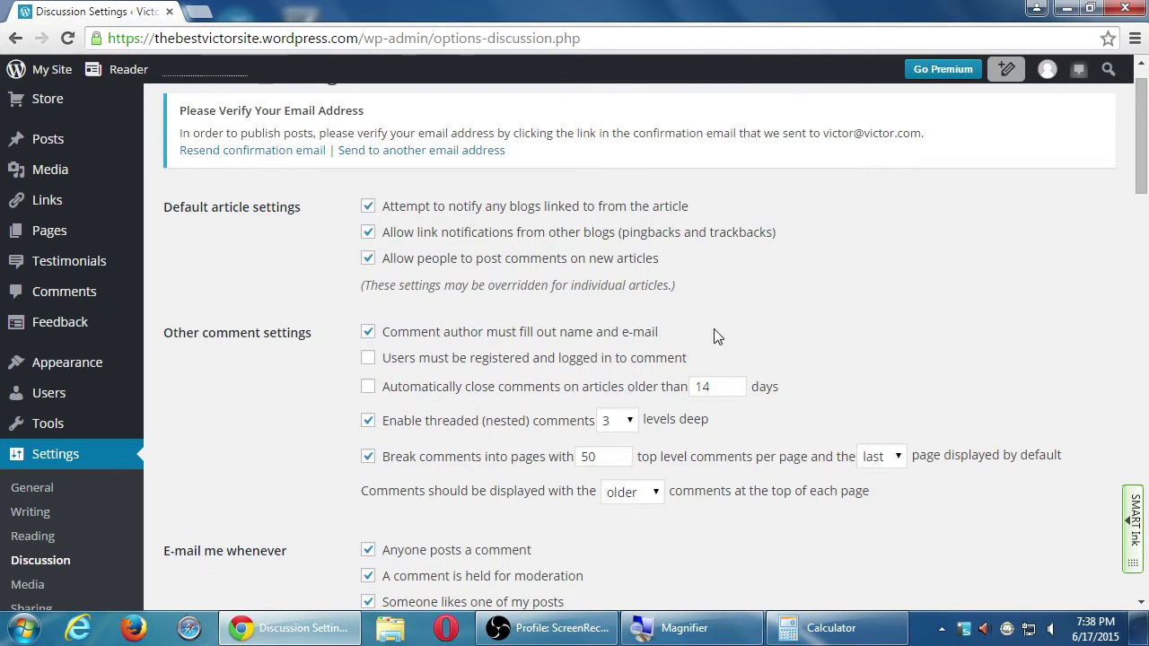
scroll(746, 395, down, 1)
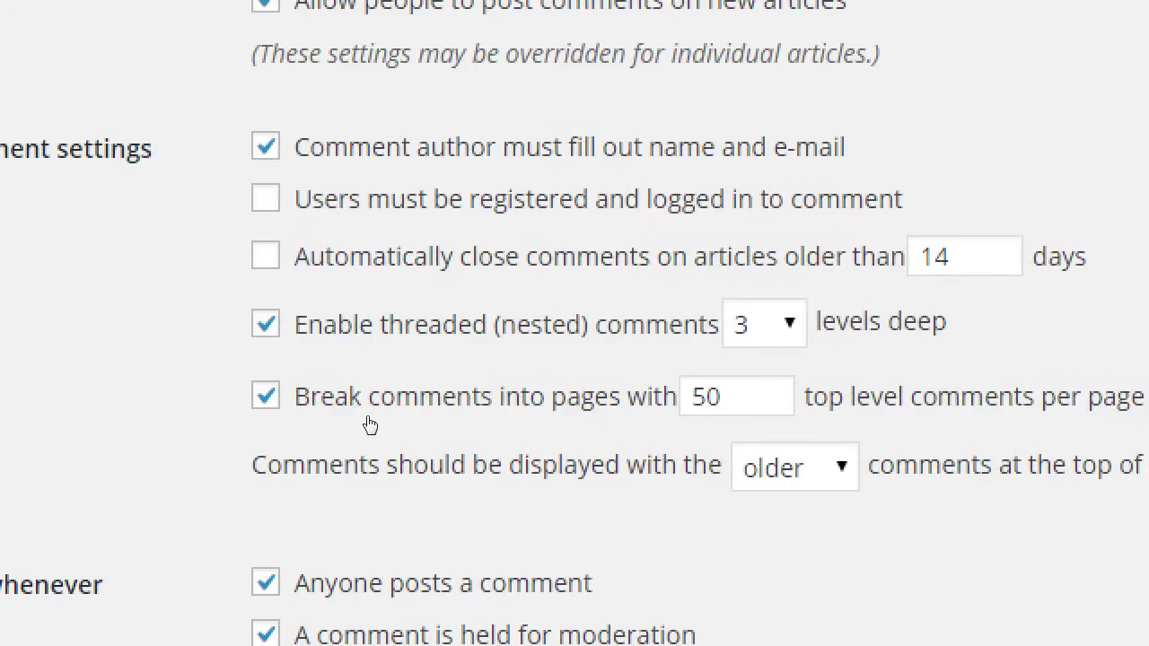
scroll(310, 496, down, 1)
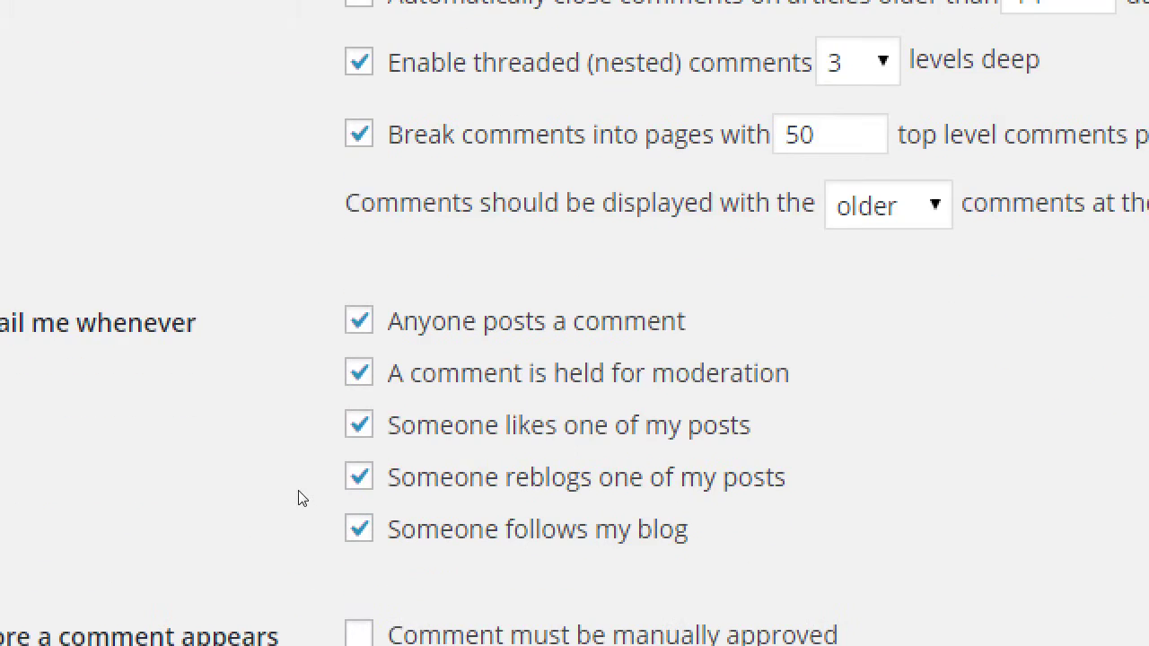
scroll(297, 494, down, 2)
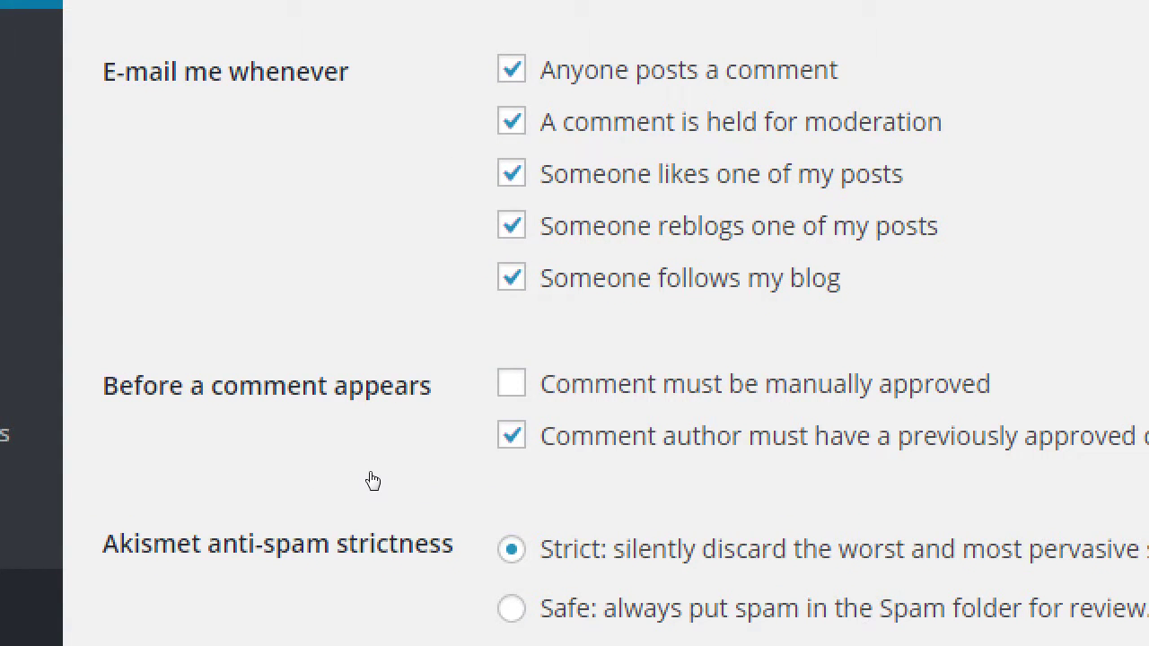
Require comments to be manually approved, and turn the previously approved comment requirement off and back on.
key(space)
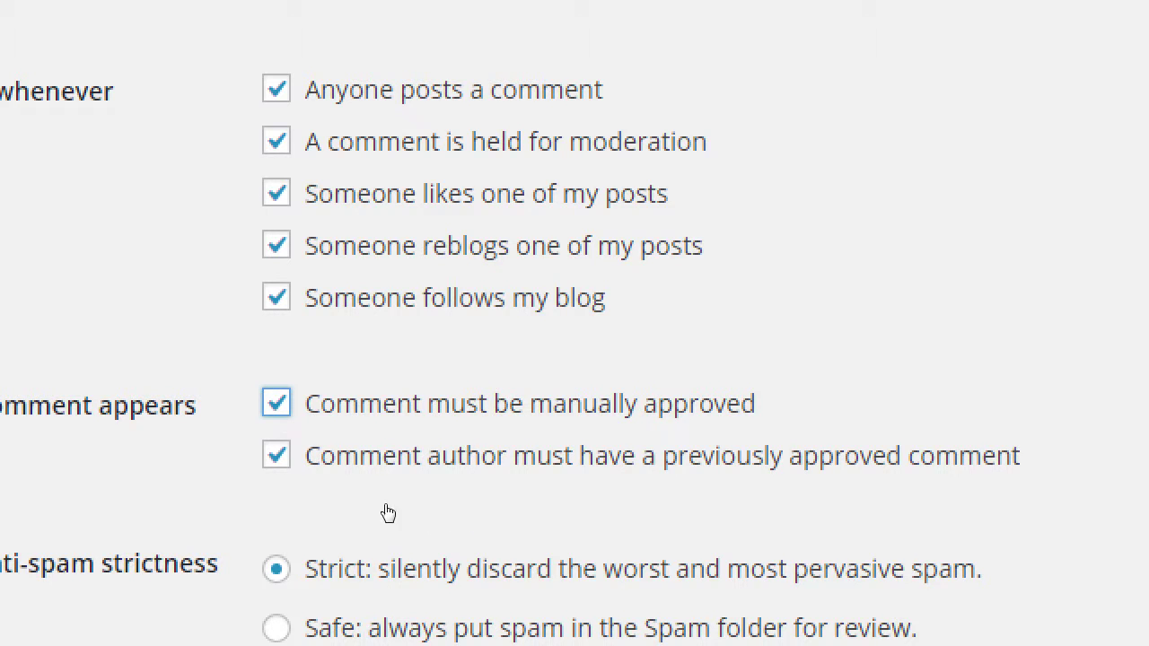
key(Tab)
key(space)
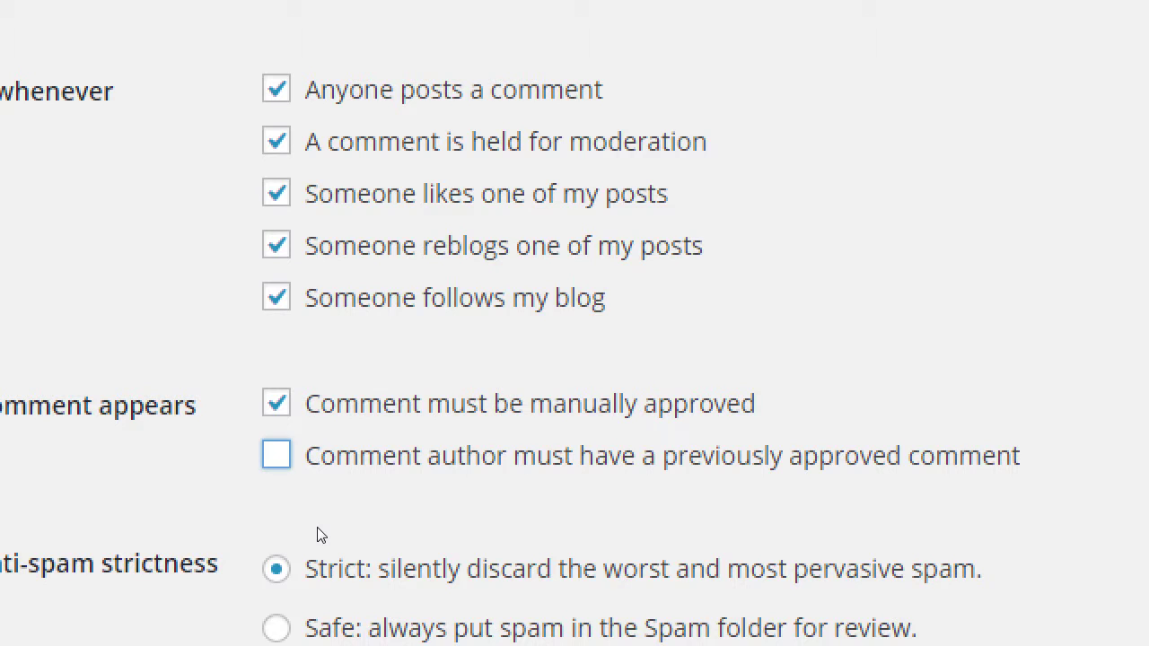
key(space)
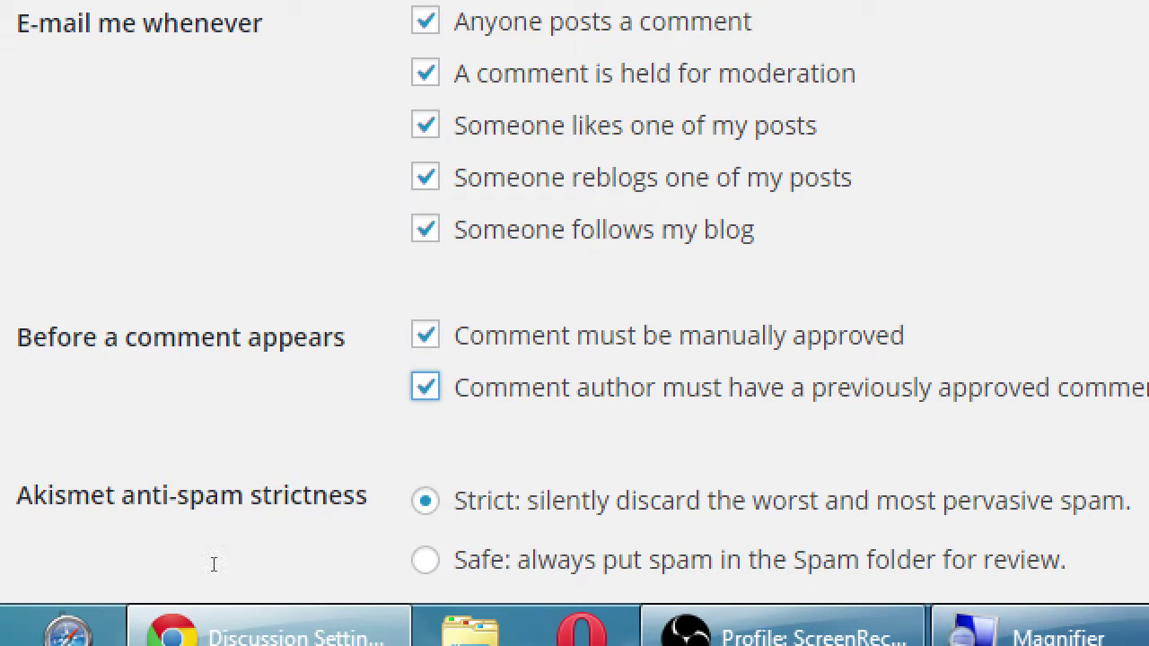
Examine the comment, e-mail notification and Akismet anti-spam strictness options in the Discussion Settings.
scroll(264, 550, down, 1)
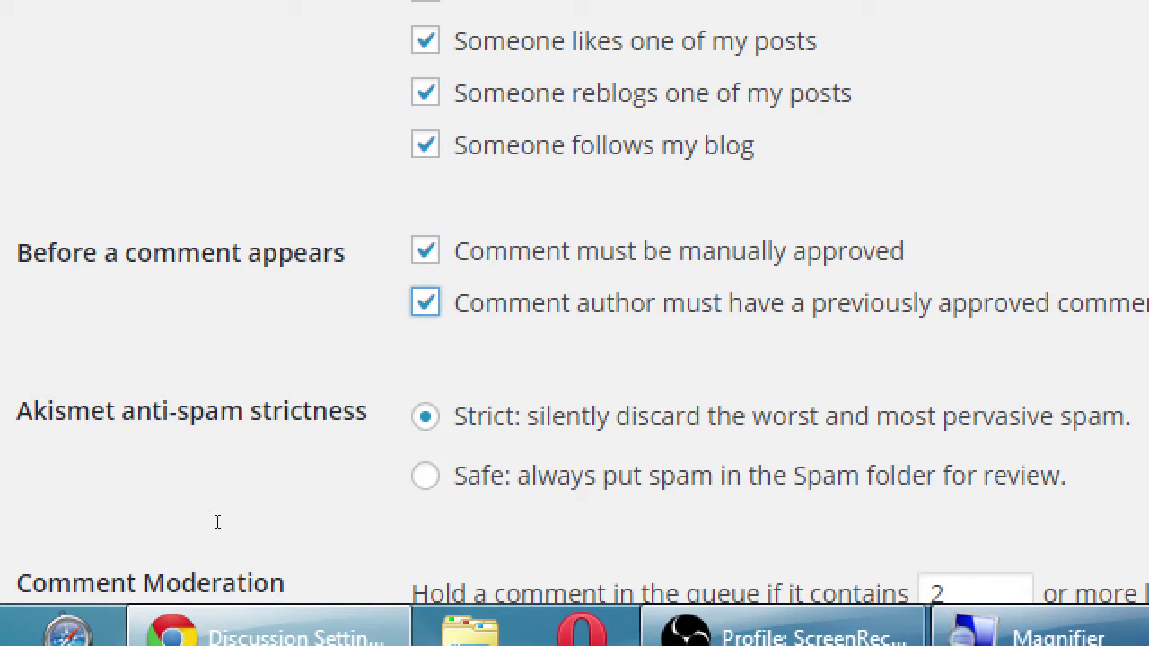
key(super+minus)
scroll(197, 557, down, 1)
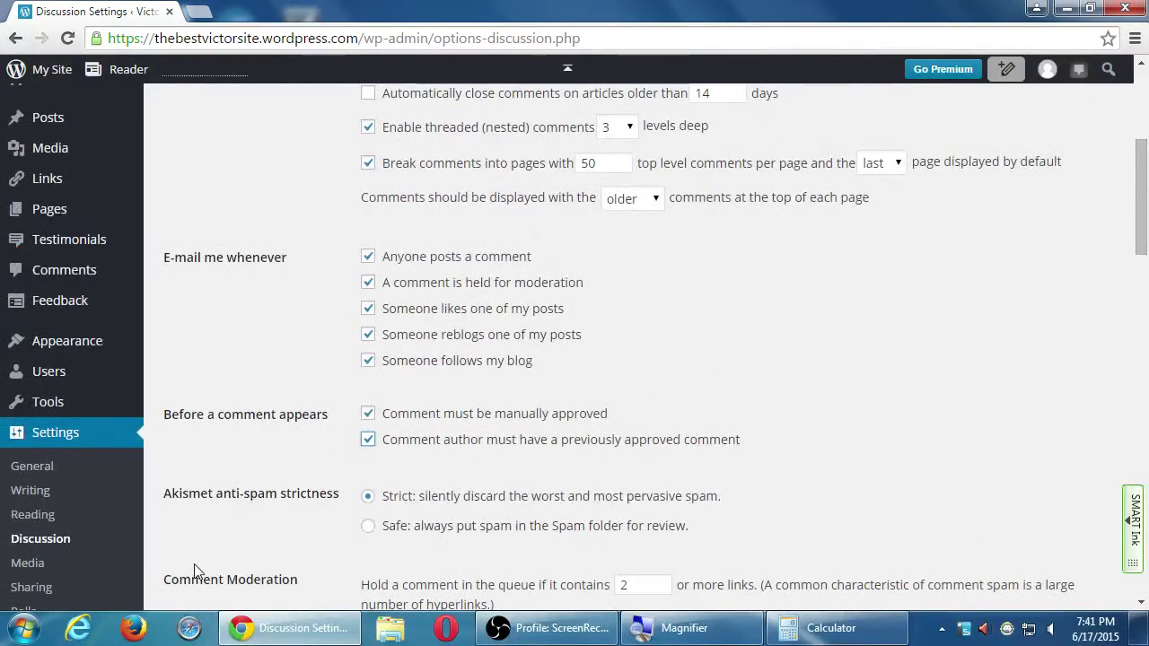
scroll(202, 552, down, 1)
scroll(200, 546, up, 2)
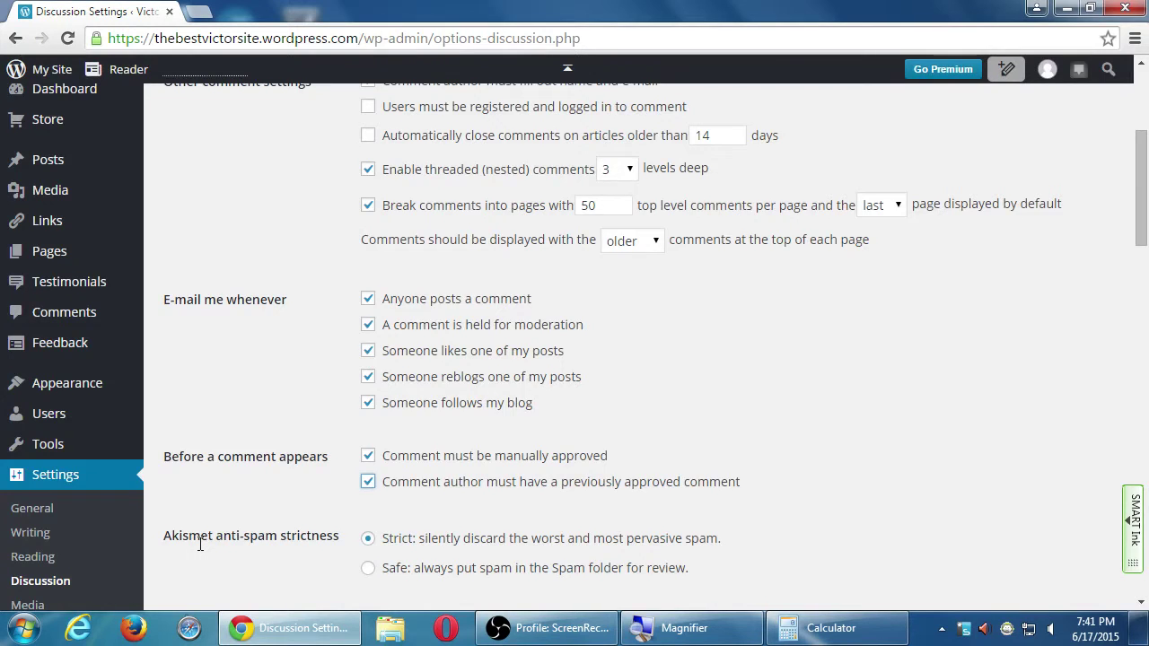
scroll(200, 544, up, 1)
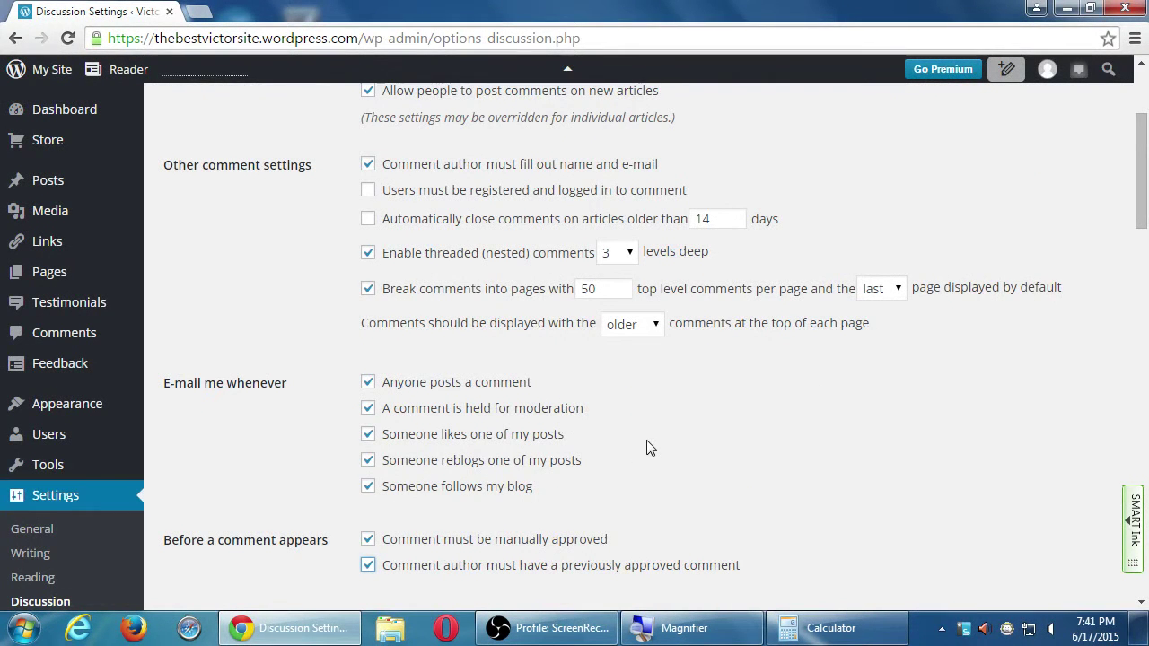
scroll(652, 439, down, 3)
scroll(656, 432, down, 2)
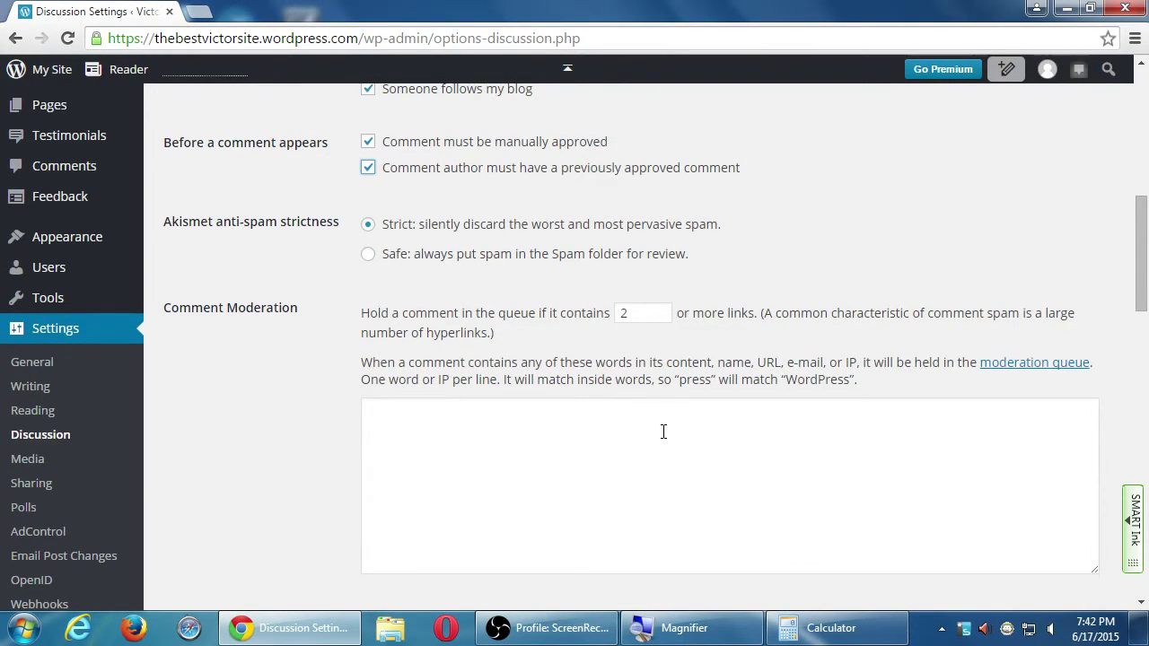
Examine the Comment Moderation link limit and word list, comparing them with the comment approval options and the Comment Blacklist.
scroll(664, 429, down, 1)
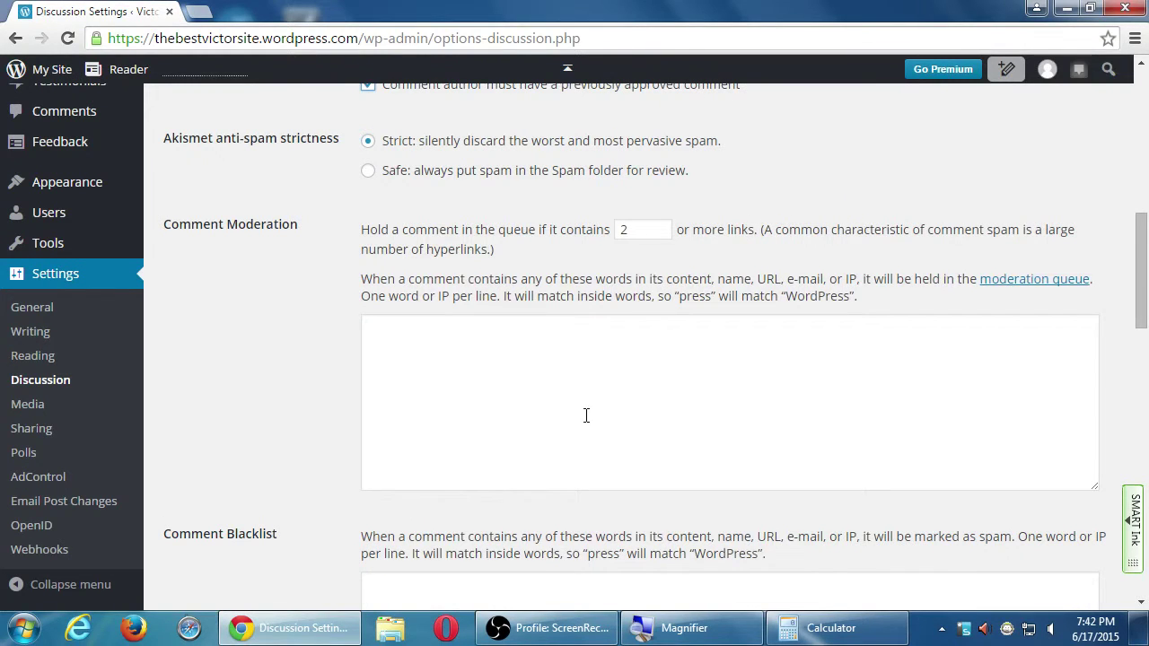
click(581, 377)
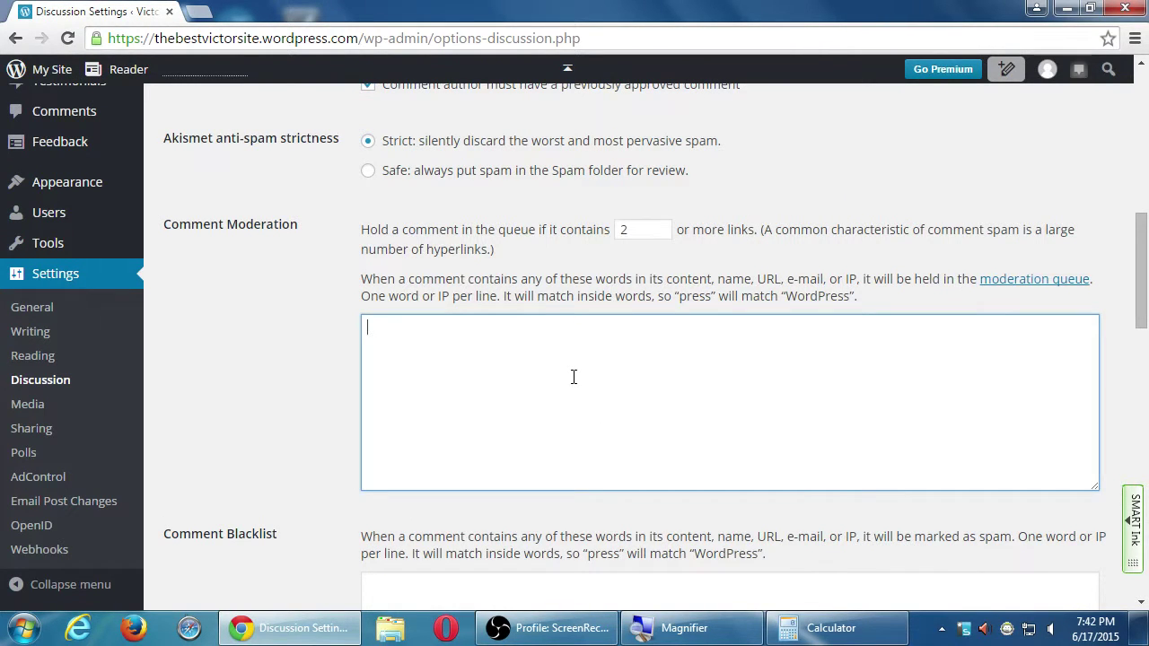
scroll(578, 377, up, 1)
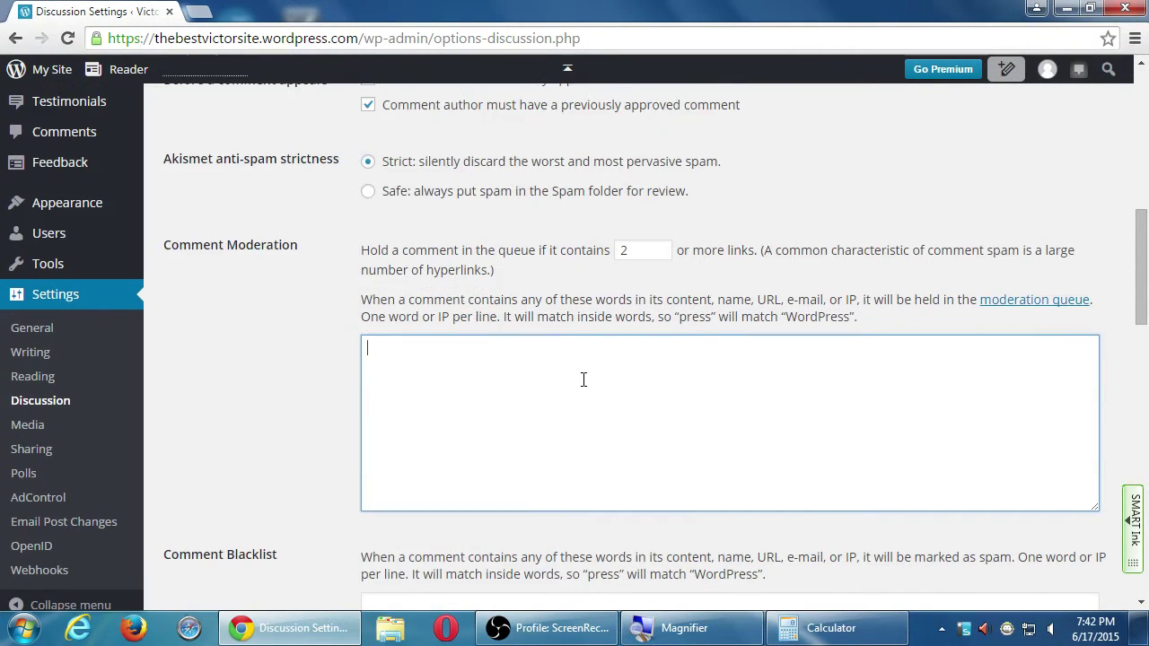
scroll(590, 381, up, 2)
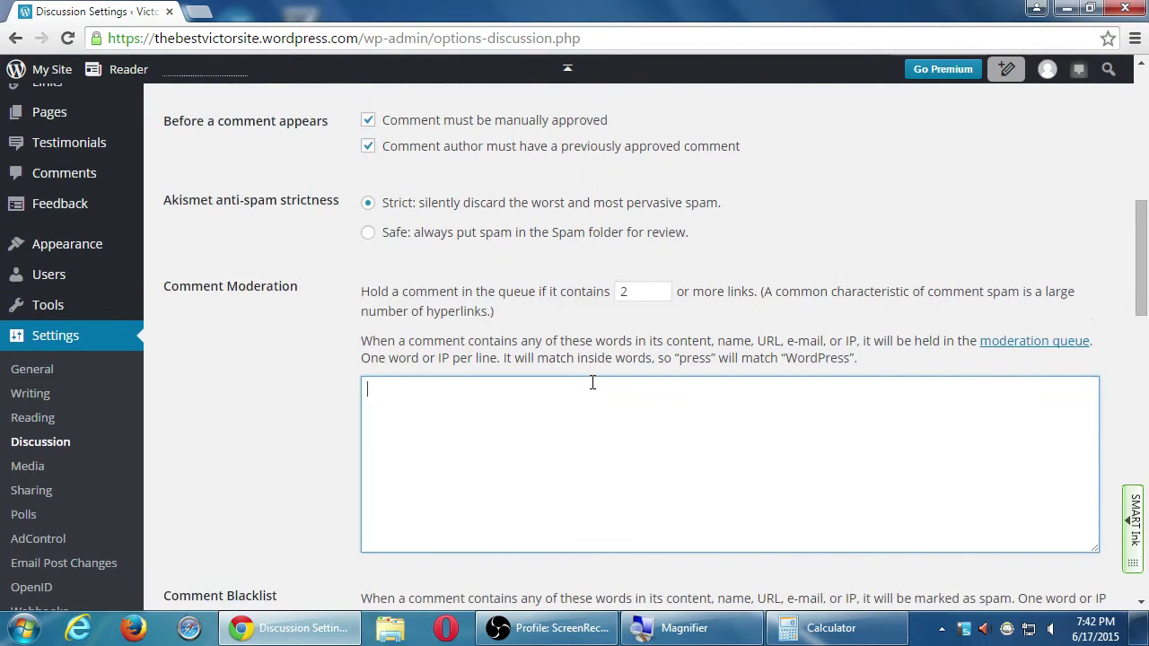
scroll(593, 383, down, 3)
scroll(591, 388, down, 4)
scroll(590, 385, up, 3)
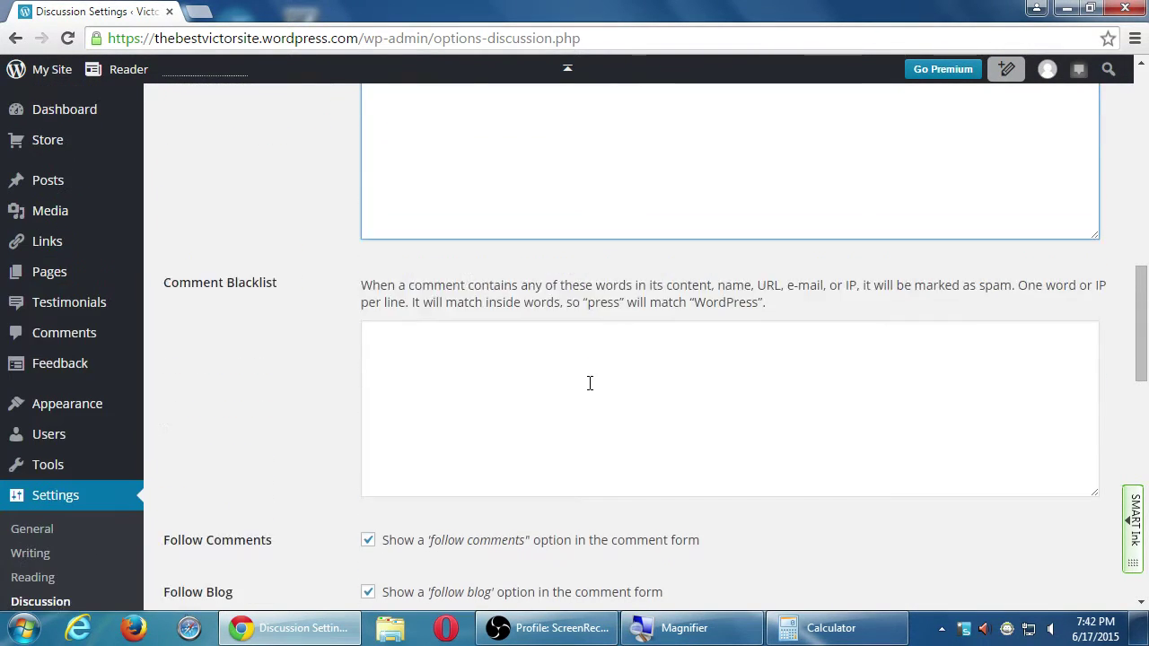
scroll(590, 384, up, 1)
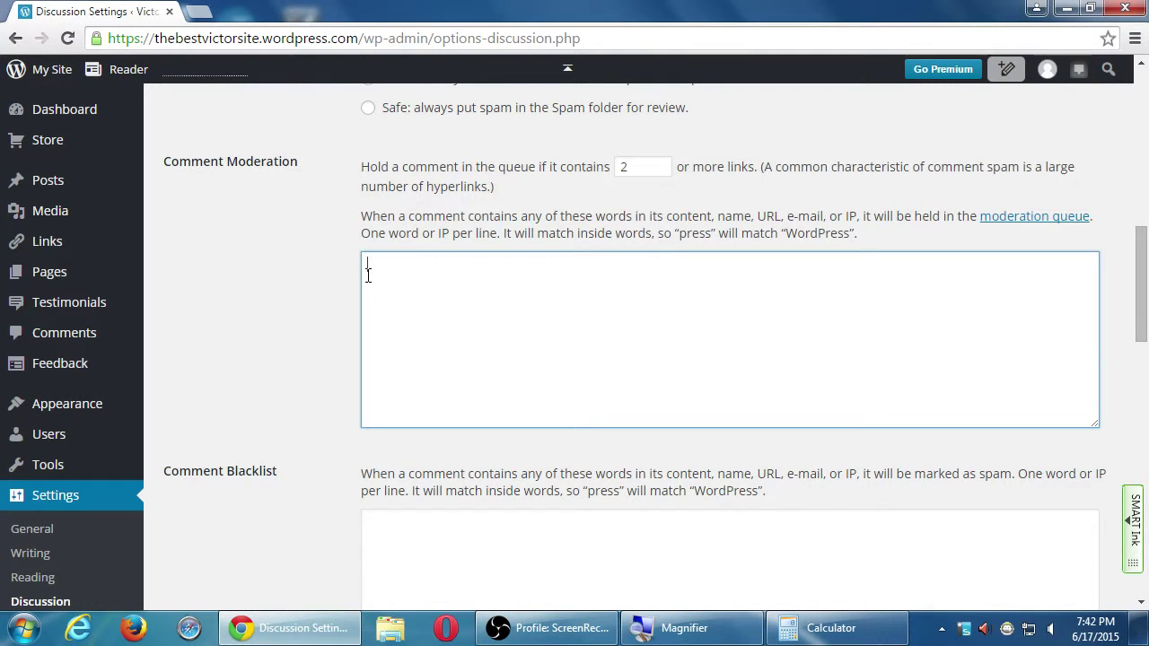
scroll(370, 198, up, 3)
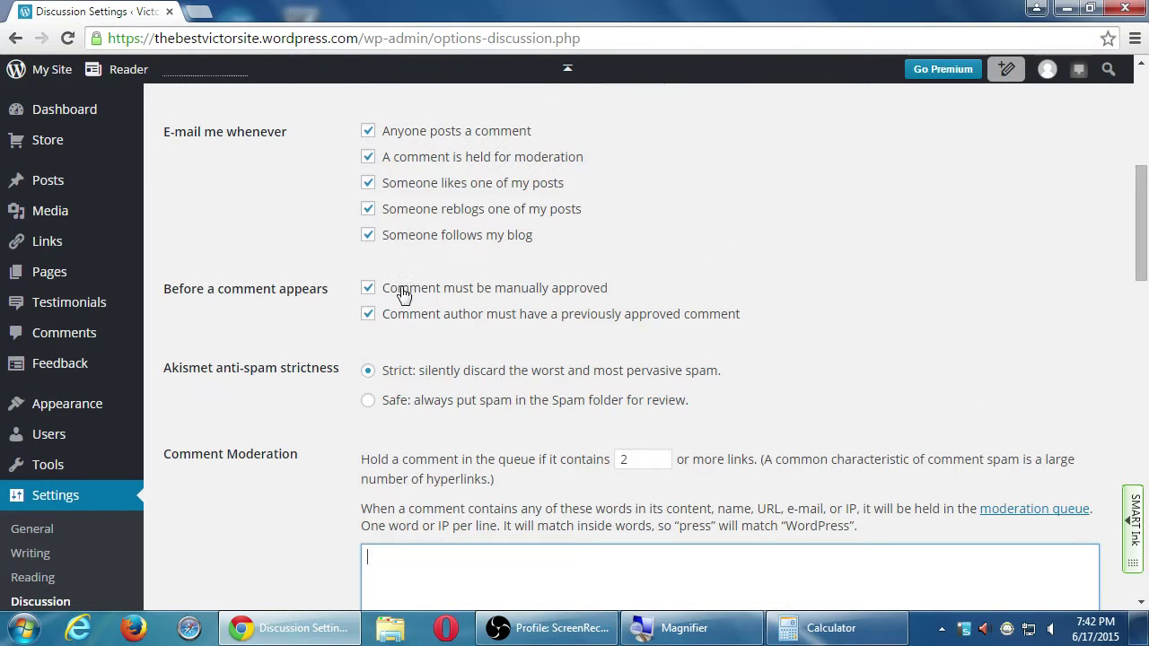
scroll(426, 299, down, 2)
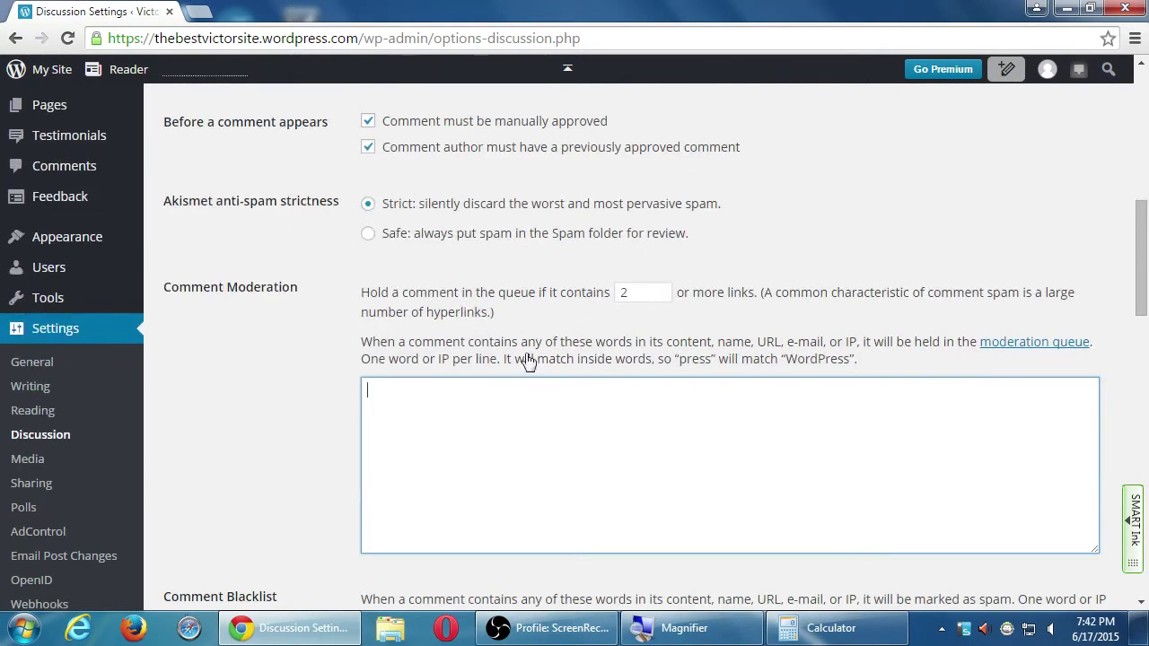
scroll(341, 344, down, 2)
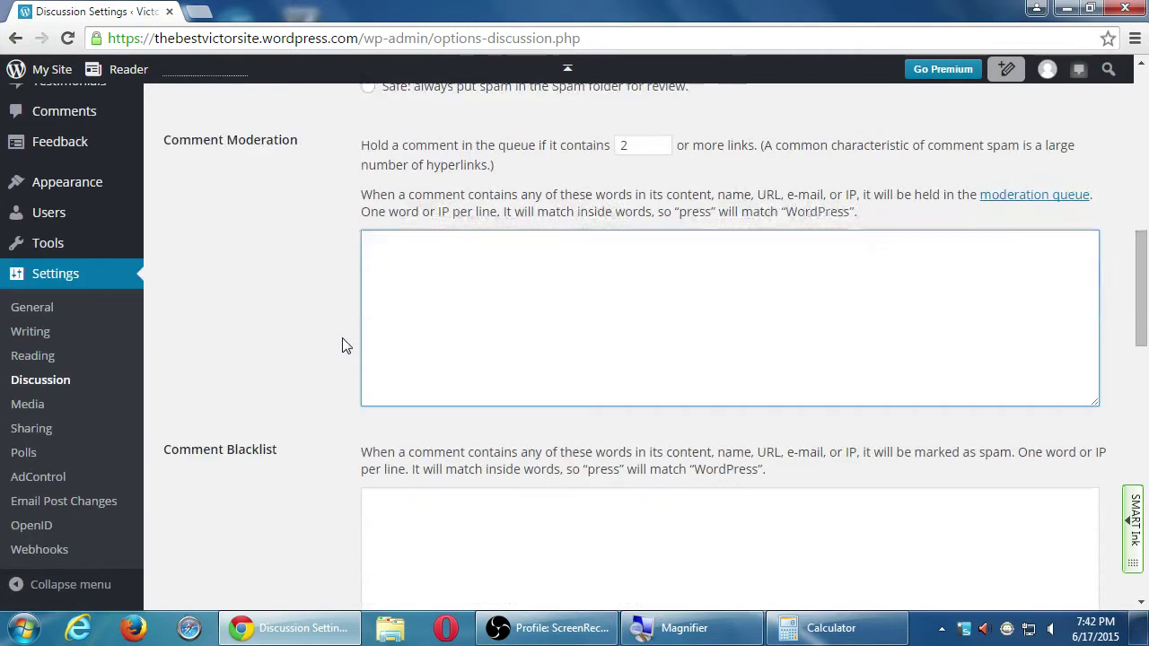
Enter the word "dogs" in the Comment Blacklist and clear it again.
click(454, 514)
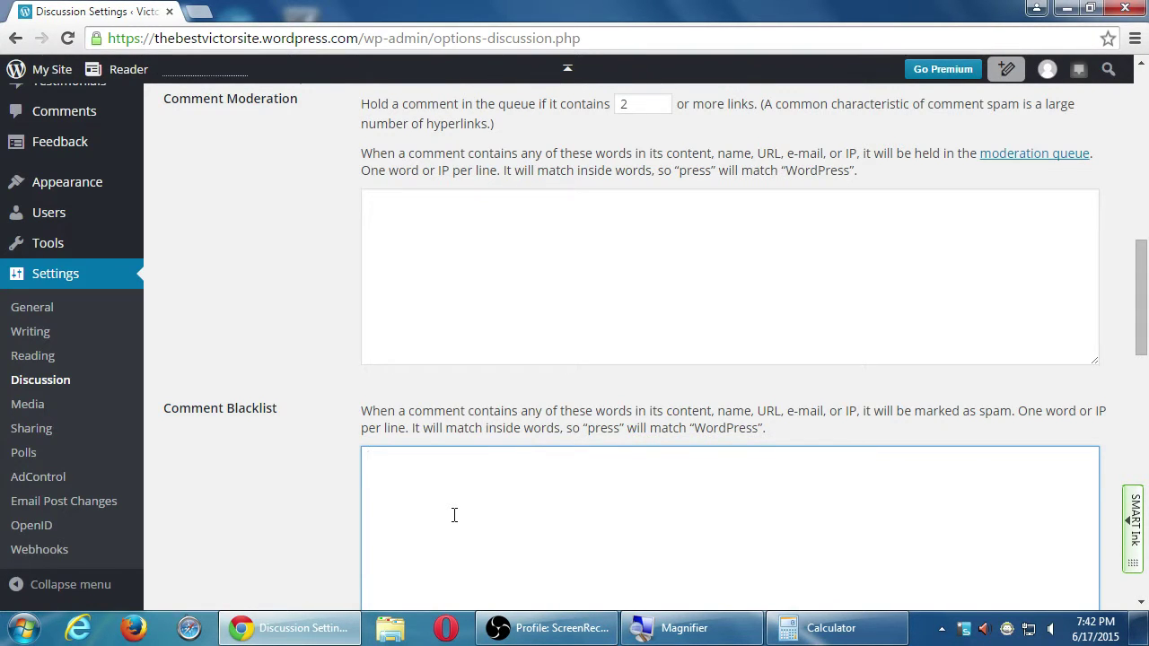
text(dogs)
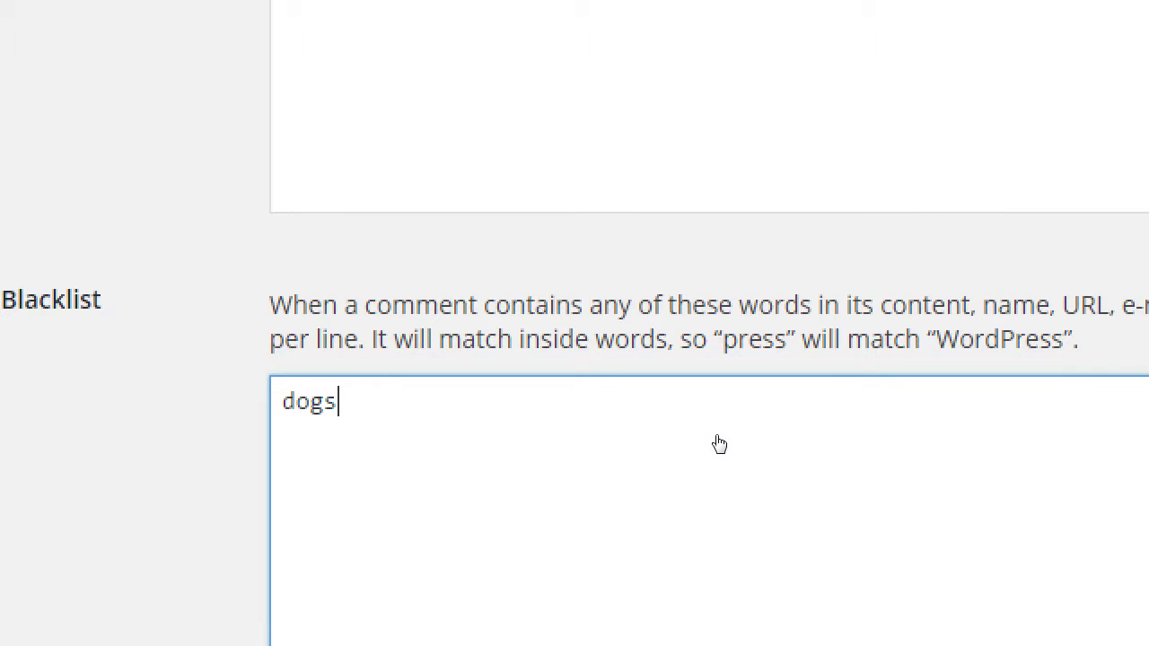
key(ctrl+a)
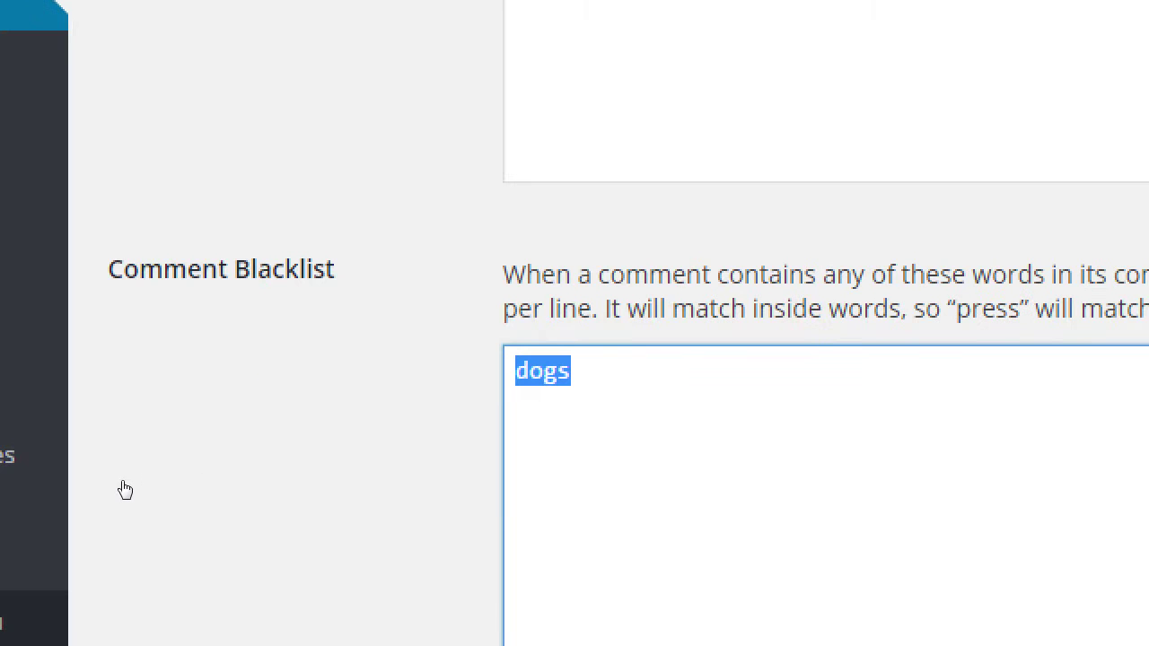
key(BackSpace)
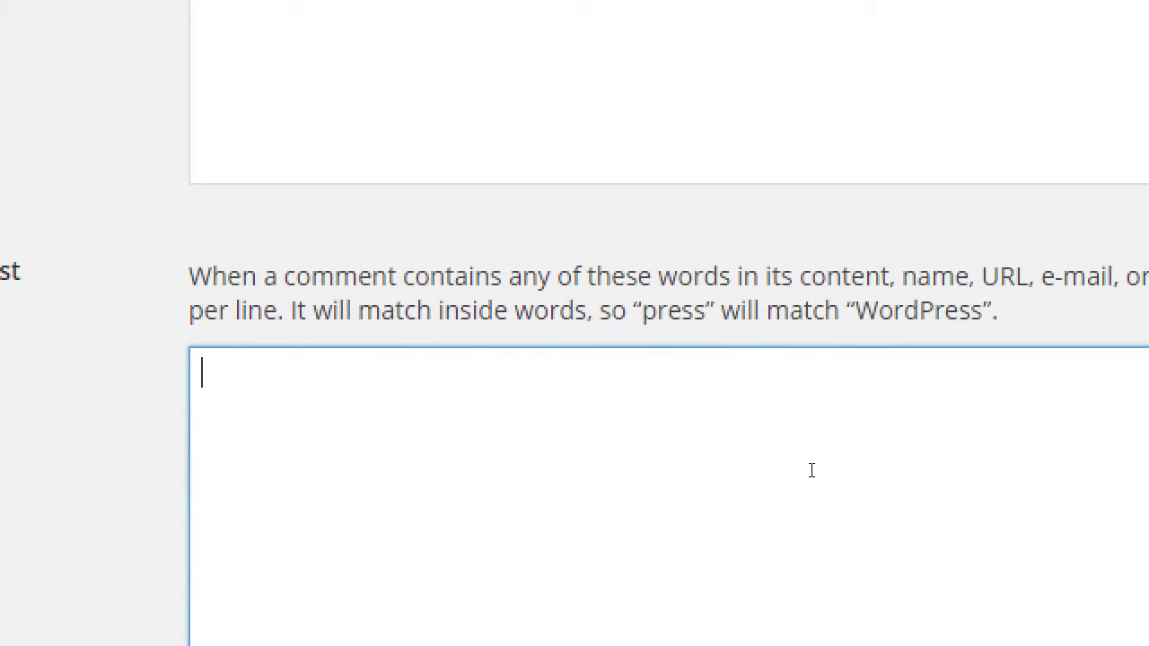
Examine the follow, Markdown and avatar options, including Gravatar Hovercards, Maximum Rating and Default Avatar.
scroll(928, 310, down, 2)
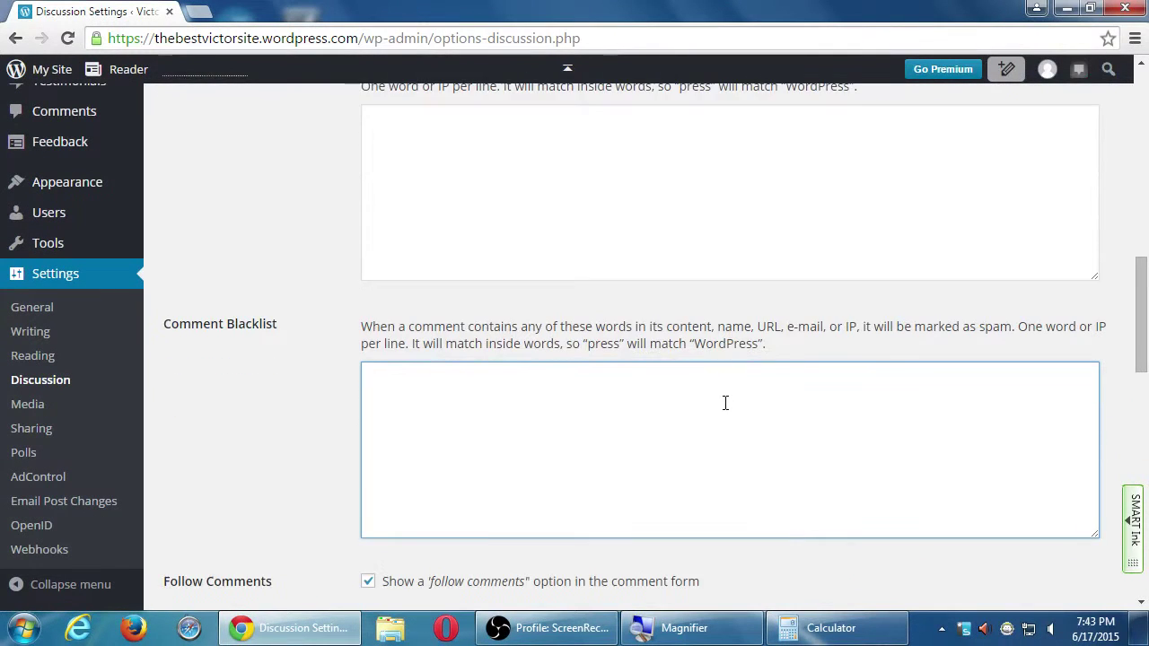
scroll(726, 399, down, 3)
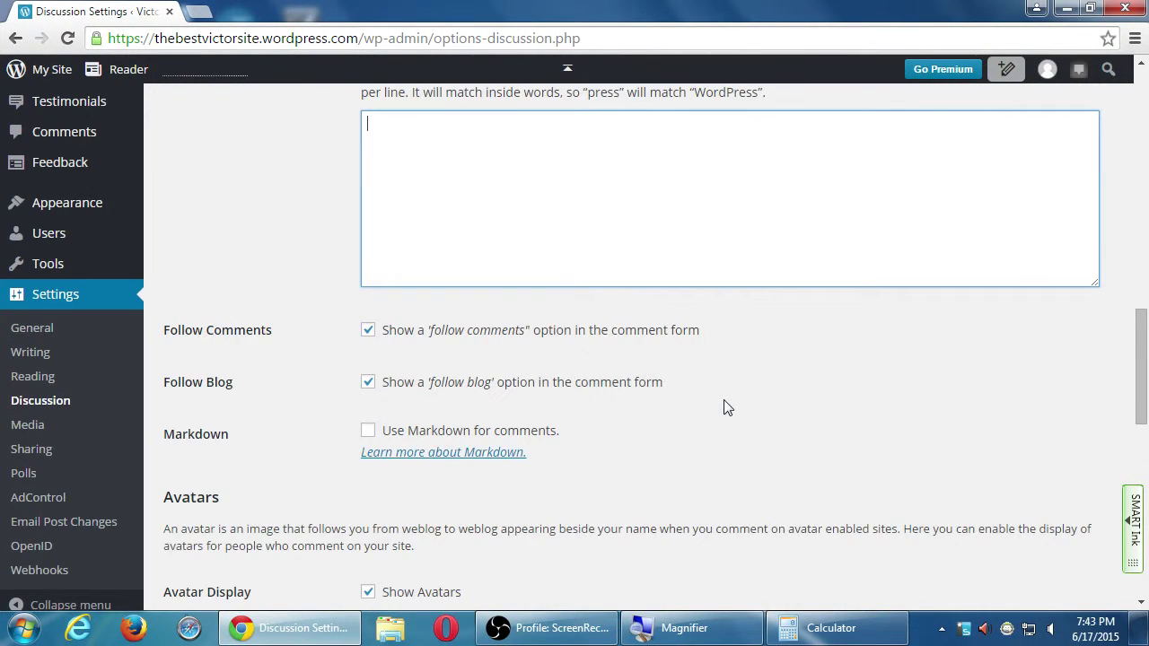
scroll(270, 334, down, 1)
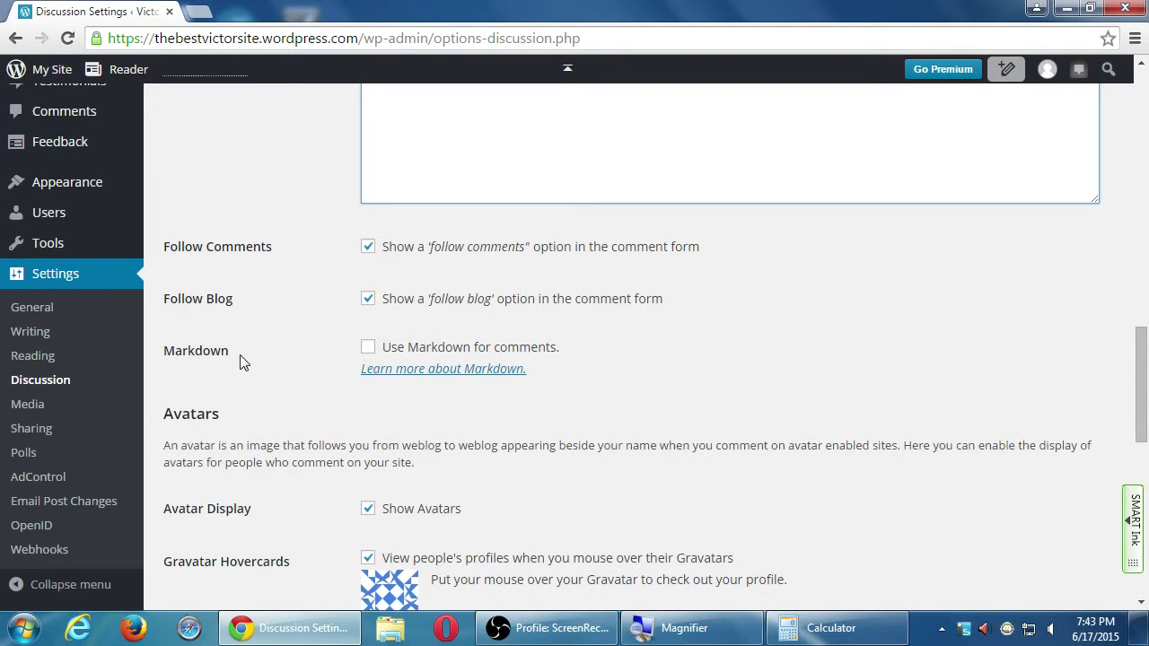
scroll(359, 354, up, 1)
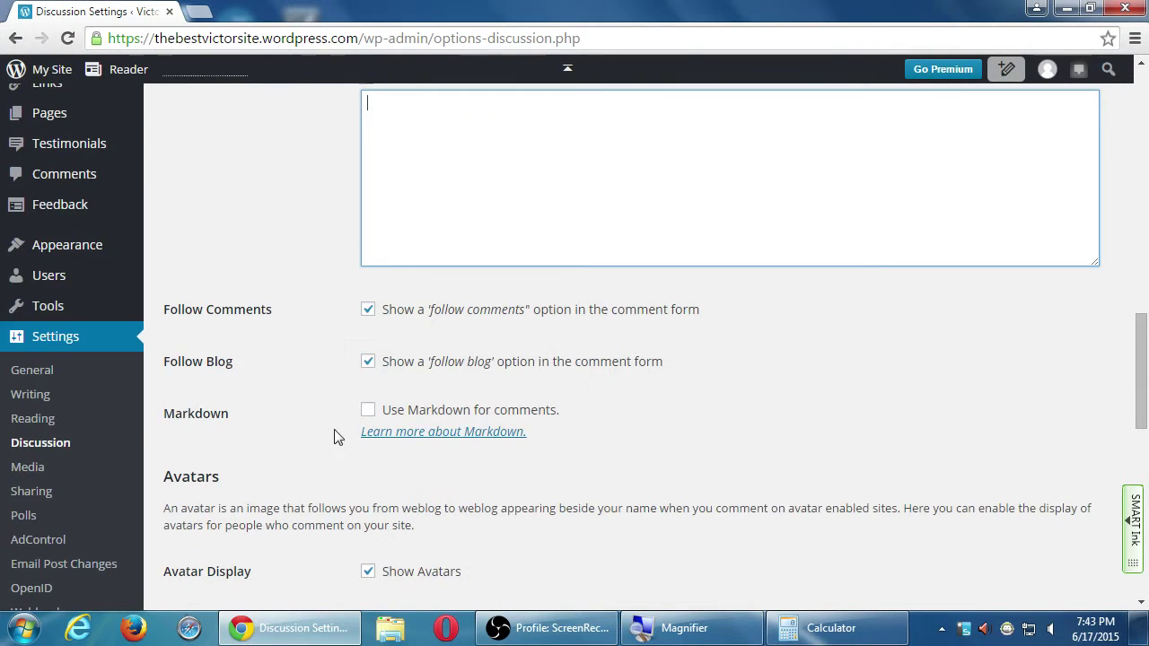
scroll(334, 422, down, 3)
scroll(288, 278, down, 1)
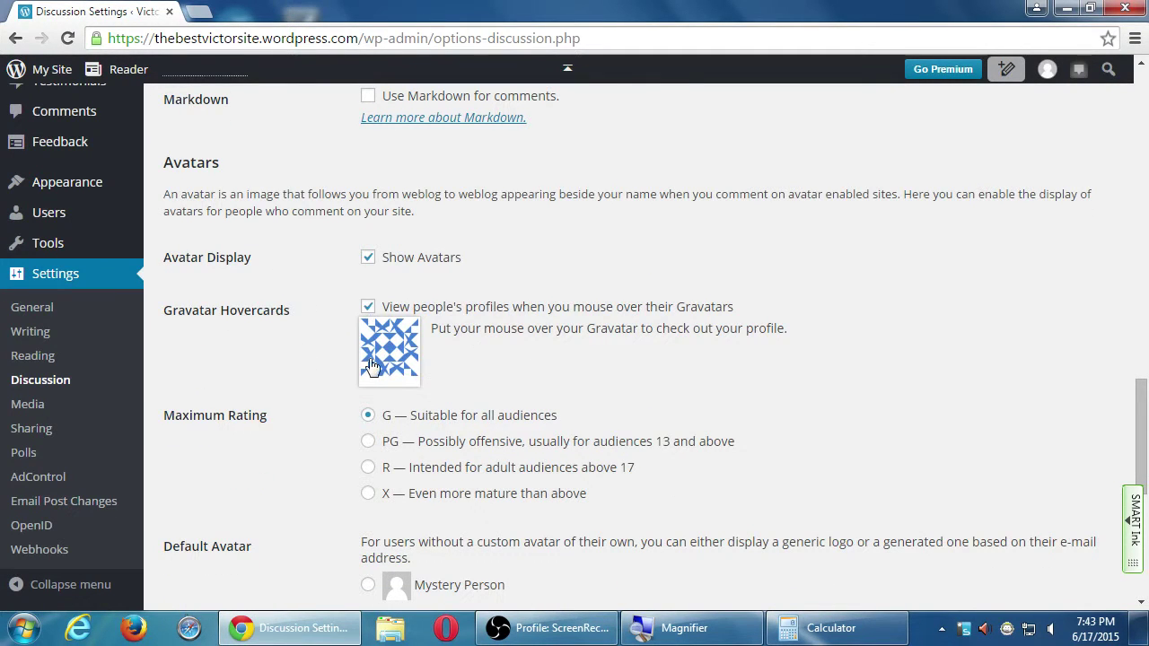
mouse_move(382, 339)
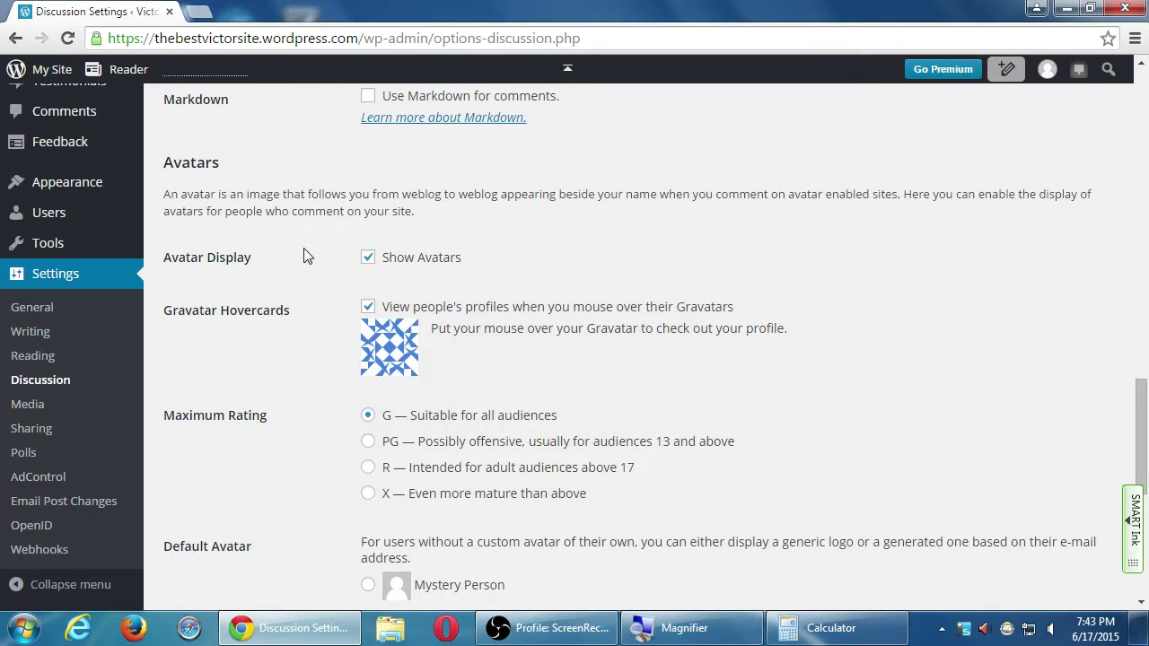
scroll(288, 386, down, 3)
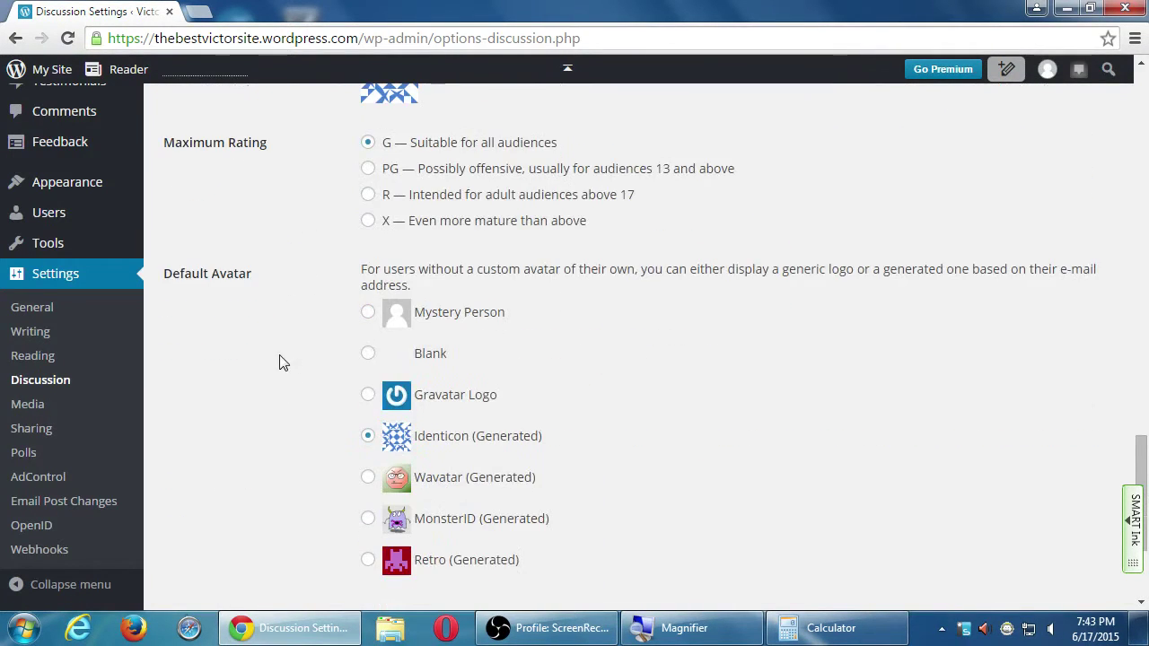
scroll(279, 354, up, 1)
drag(194, 227, 228, 227)
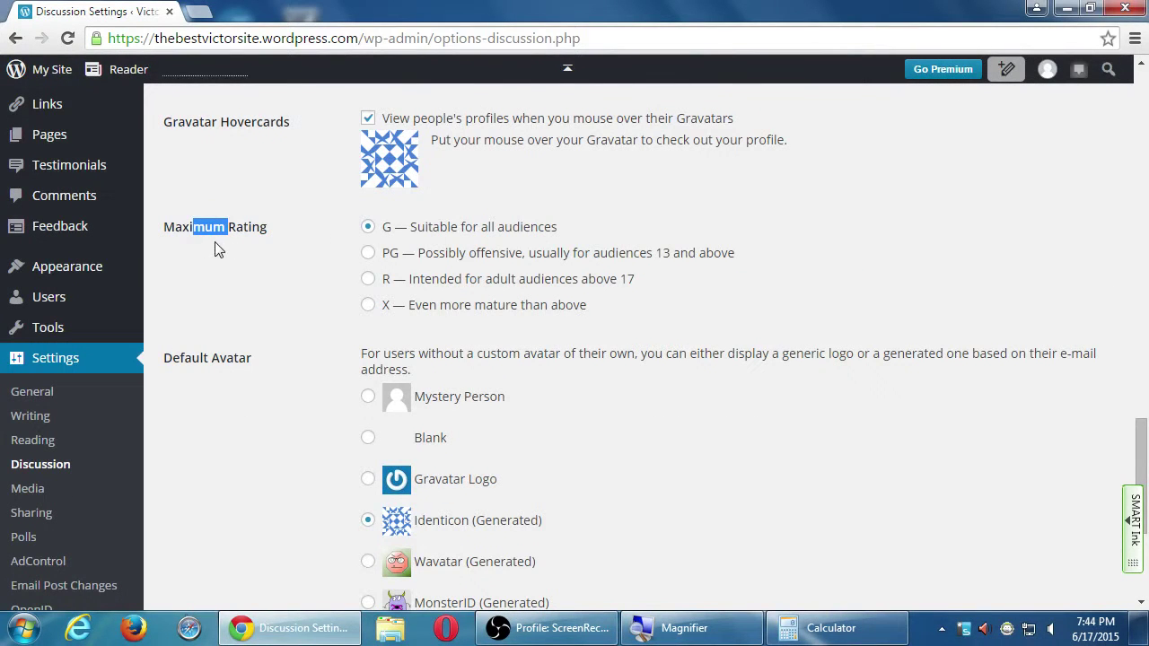
Examine the Maximum Rating levels, the Default Avatar choices and the Comment Form prompt.
click(240, 223)
scroll(331, 274, down, 1)
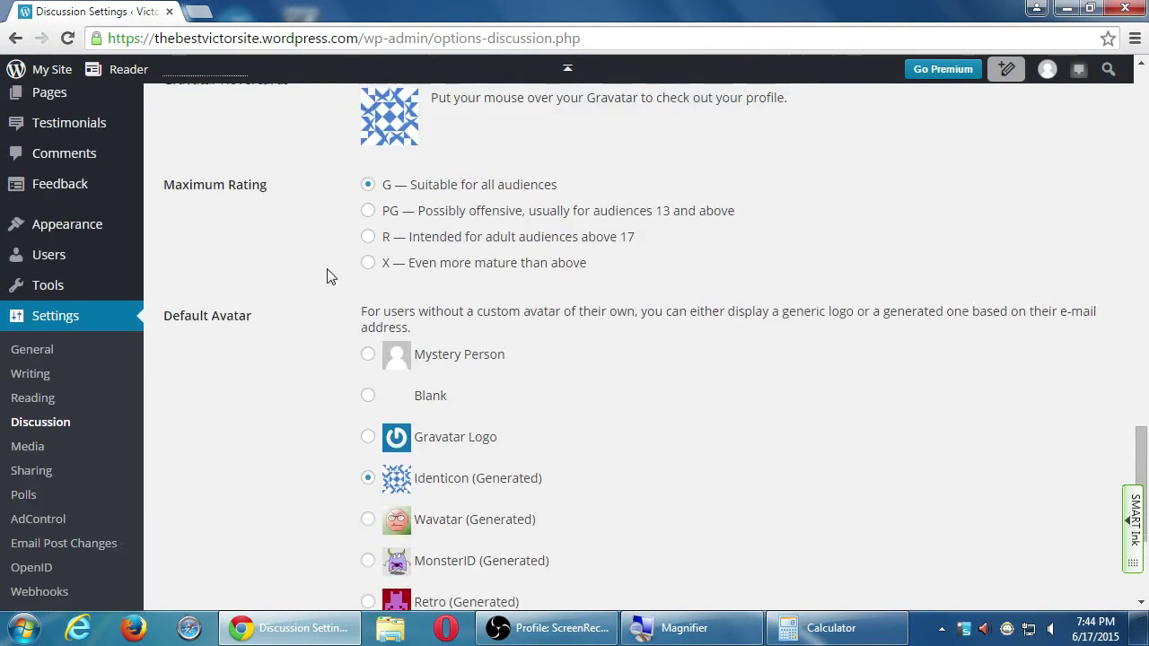
scroll(327, 274, down, 6)
scroll(321, 247, up, 10)
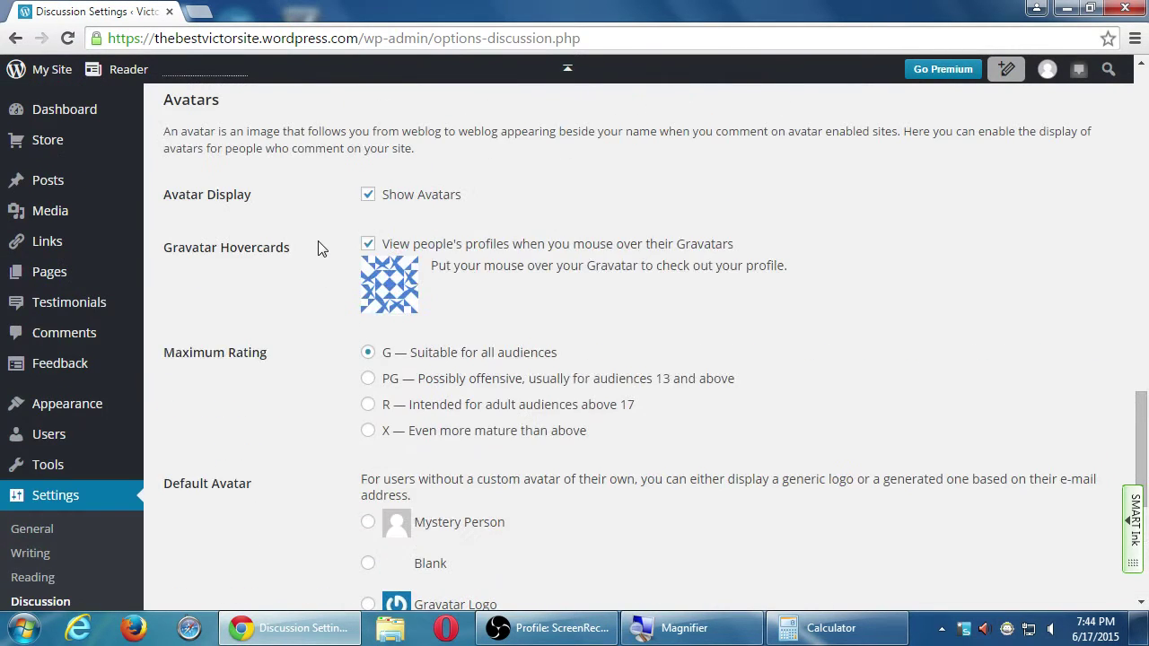
scroll(321, 248, down, 2)
scroll(342, 221, up, 2)
scroll(326, 228, down, 2)
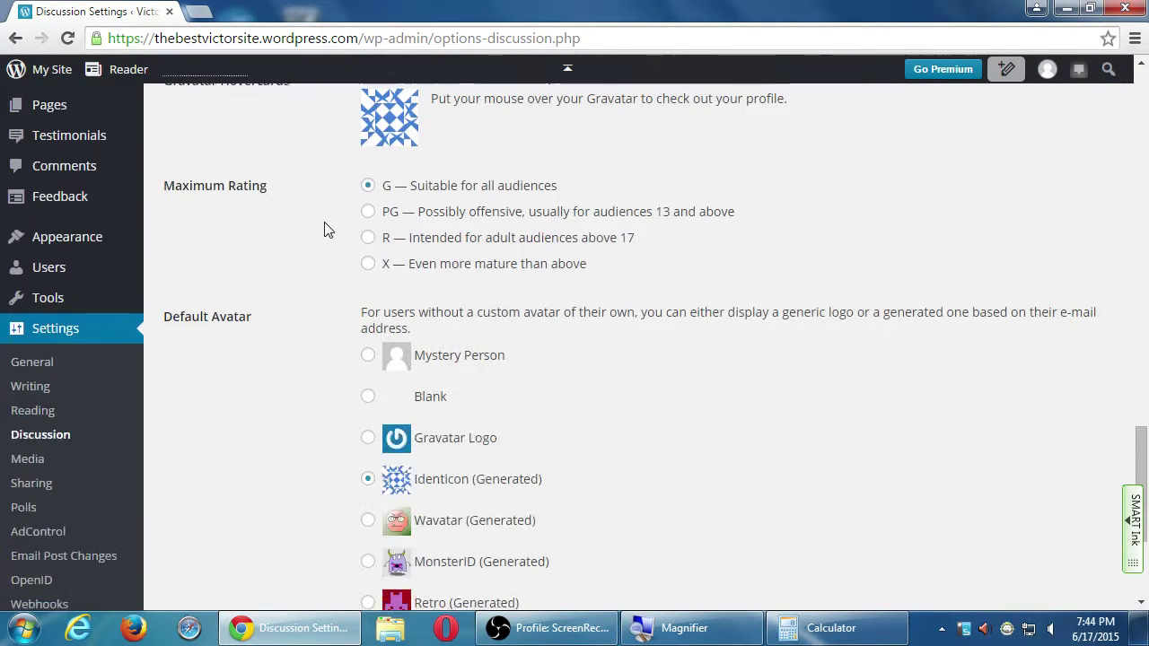
scroll(324, 231, down, 3)
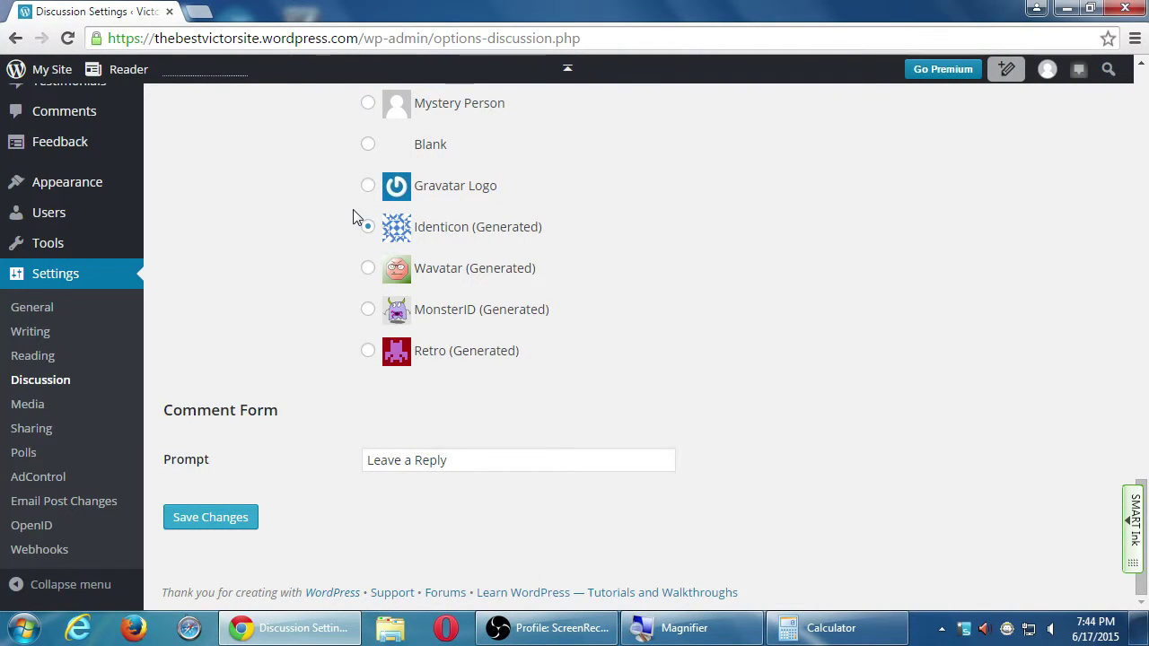
scroll(360, 332, up, 7)
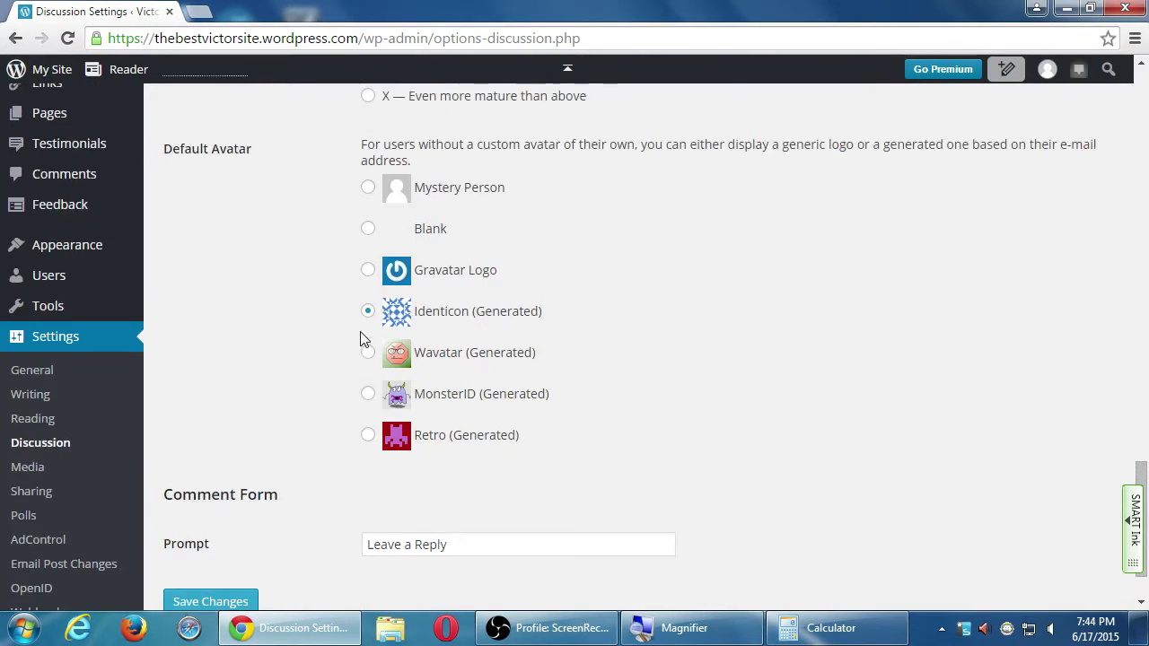
Set automatic comment closing to articles older than 7 days, switching the option on and off again.
scroll(340, 350, up, 11)
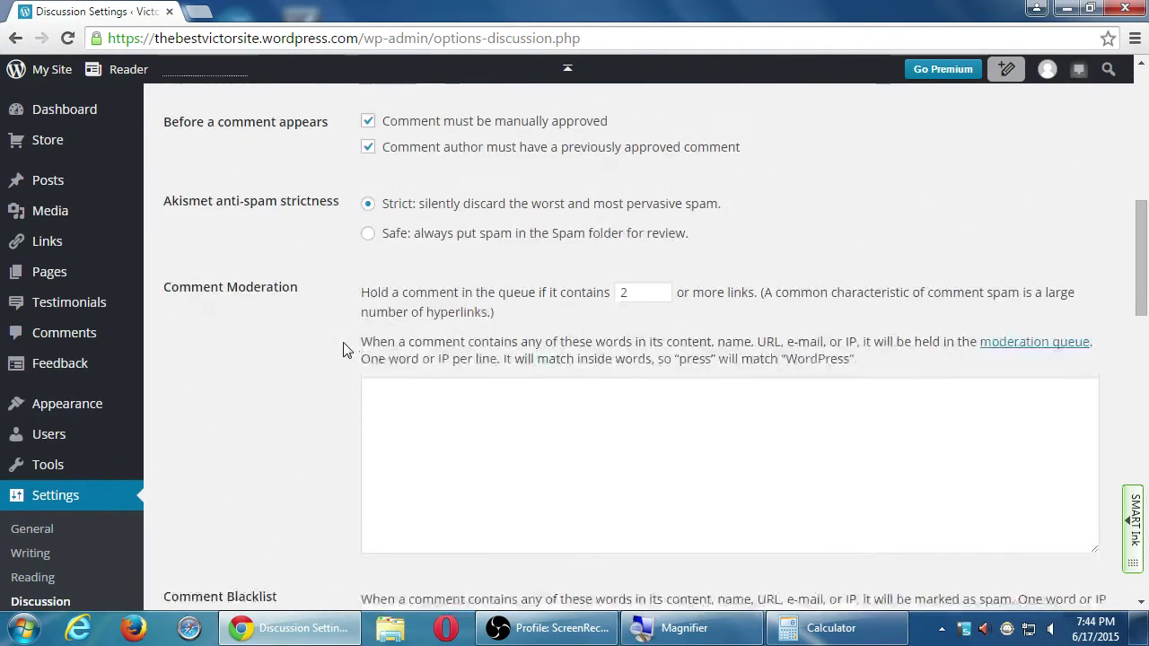
scroll(344, 349, up, 3)
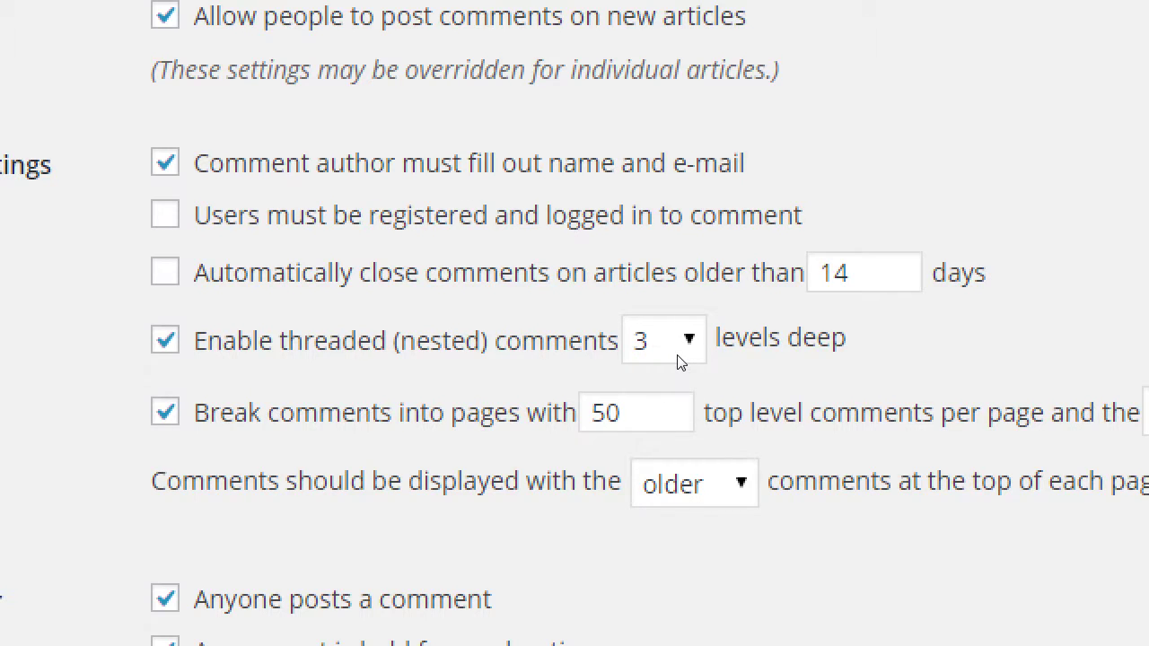
key(shift+Tab)
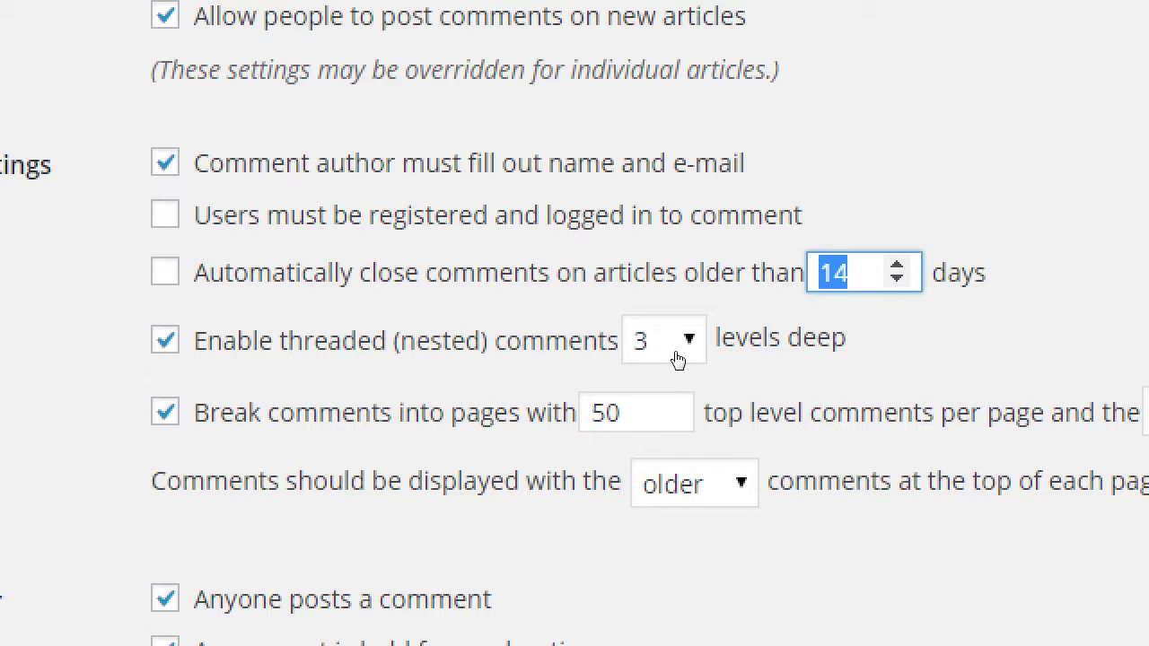
text(7)
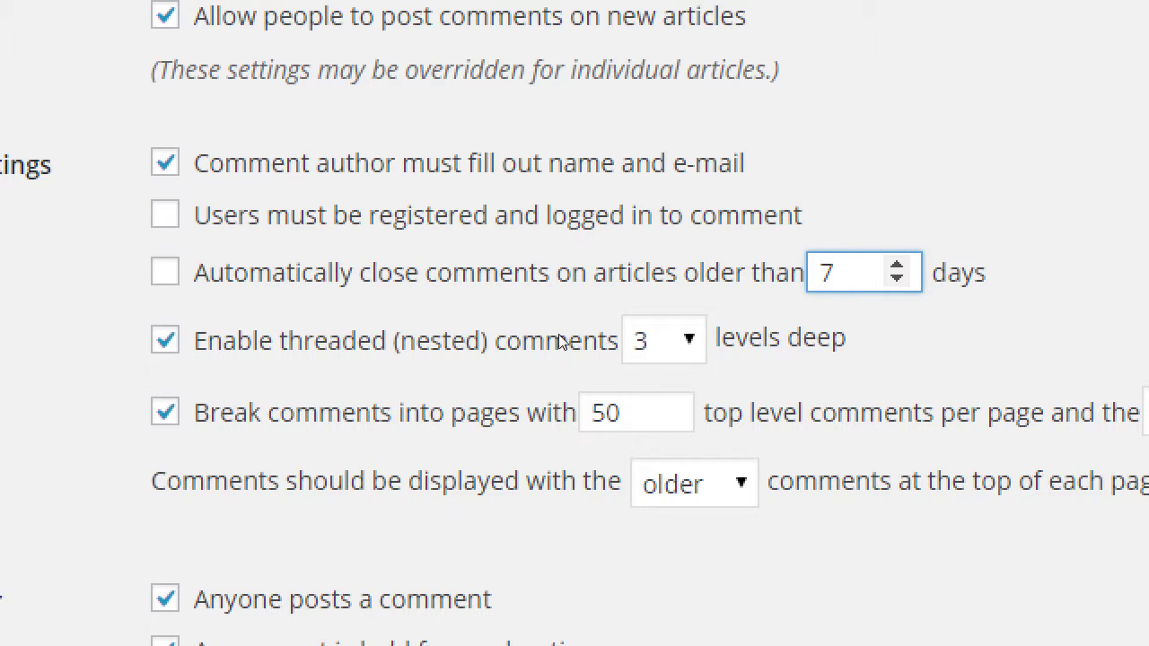
key(shift+Tab)
key(space)
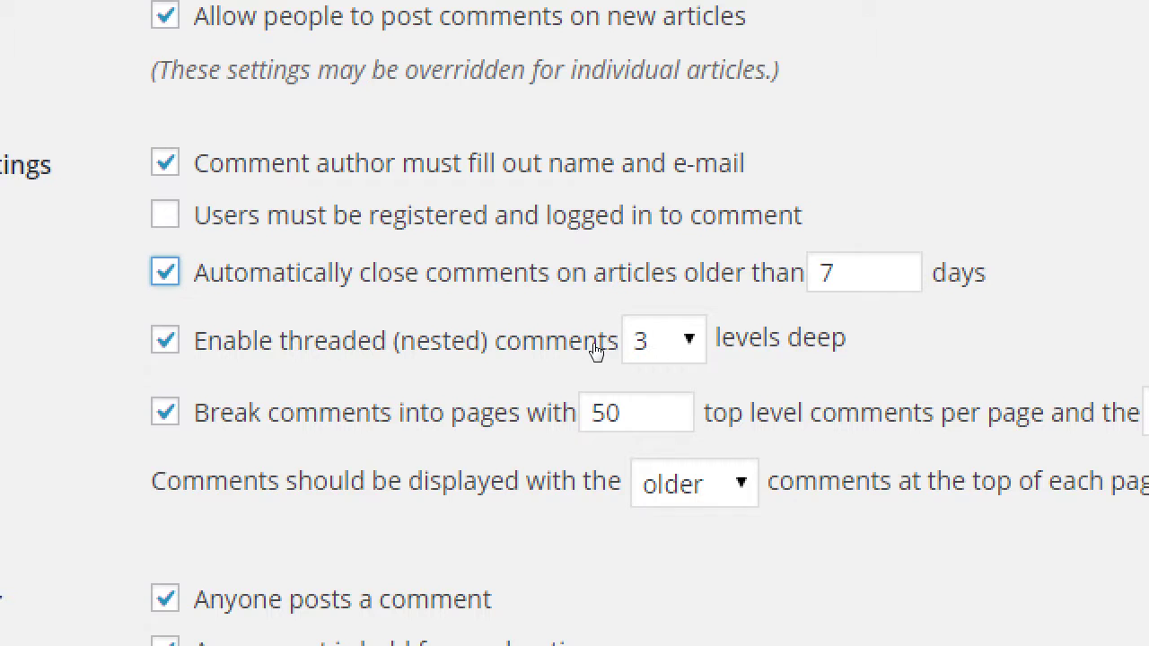
key(space)
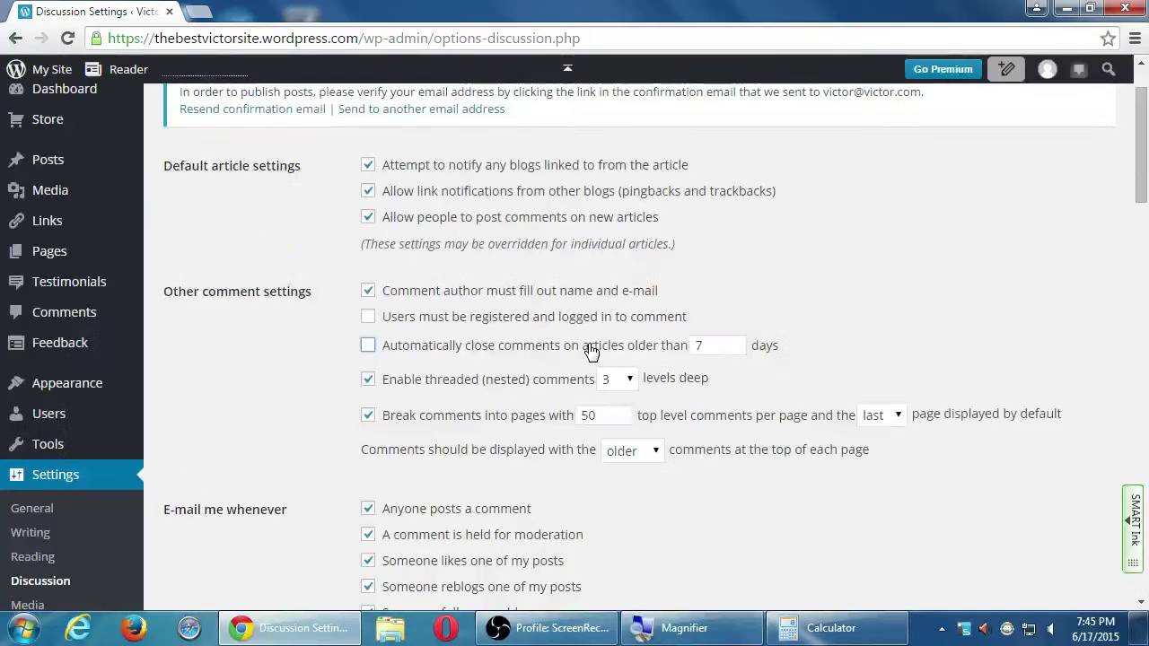
Enter "Questions? Comments?" as the Comment Form prompt and delete the text again.
scroll(590, 351, down, 1)
scroll(662, 370, down, 15)
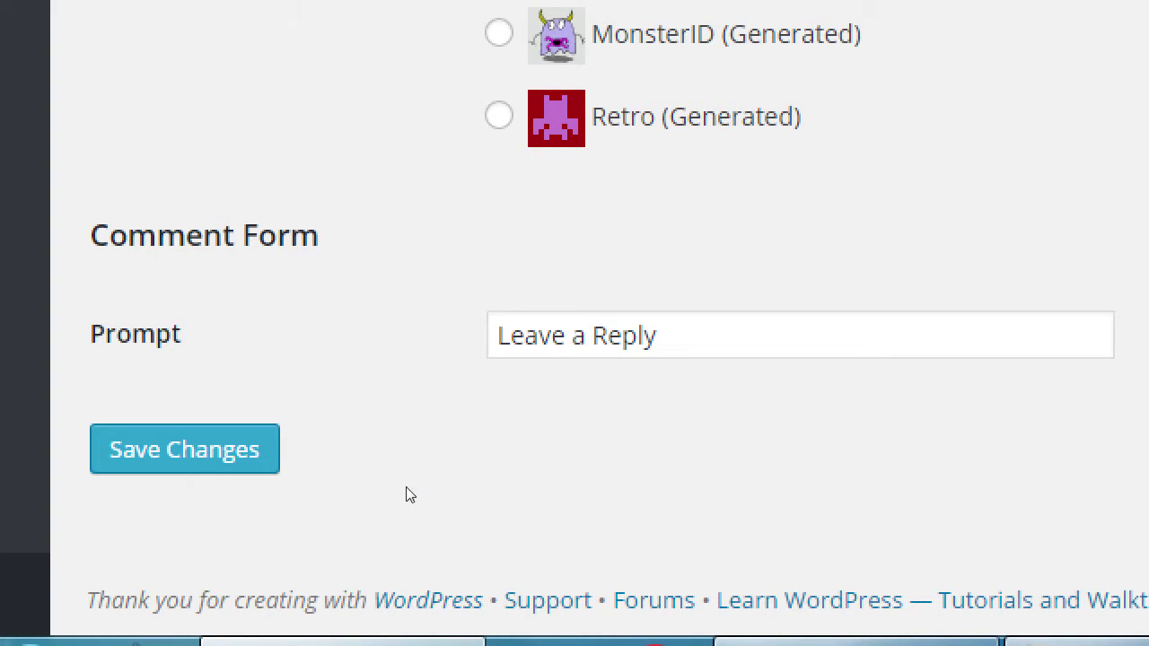
key(Tab)
text(Qu)
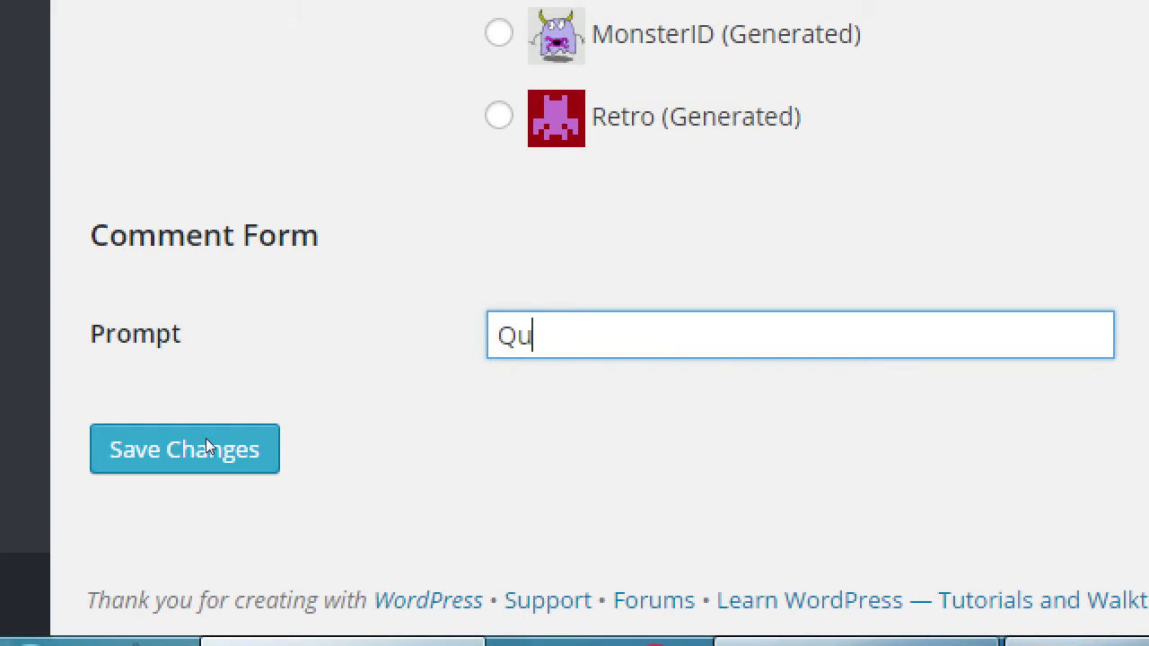
text(estions? Comments?)
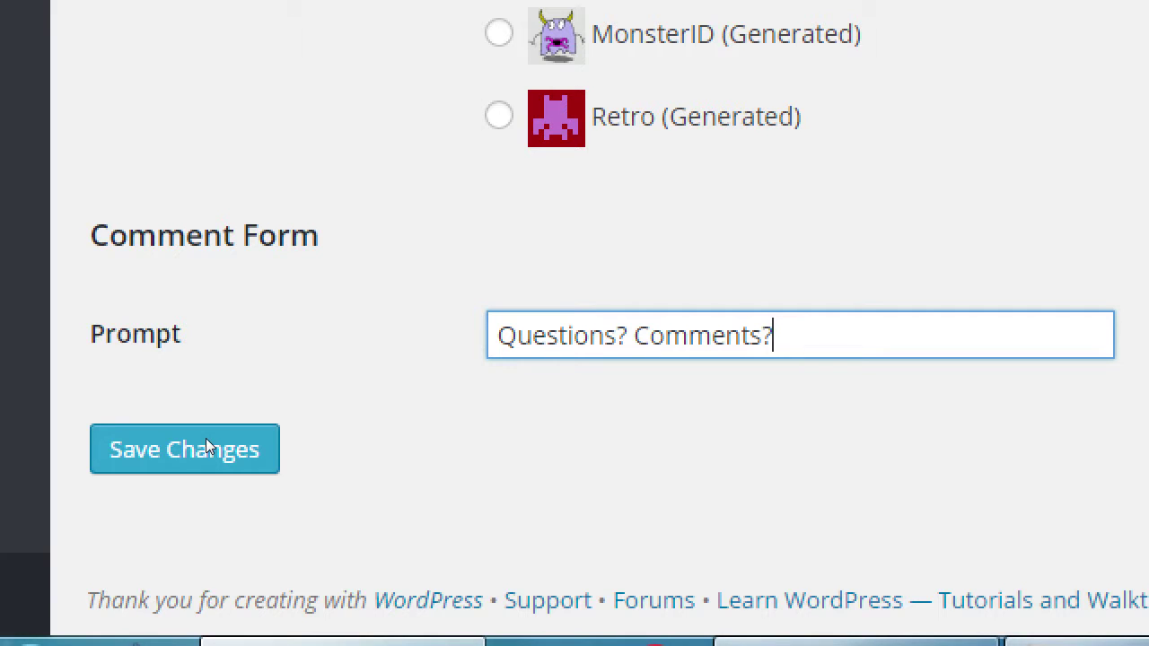
key(BackSpace)
key(BackSpace)
key(BackSpace)
key(BackSpace)
key(BackSpace)
key(BackSpace)
key(BackSpace)
key(BackSpace)
key(BackSpace)
key(BackSpace)
key(BackSpace)
key(BackSpace)
key(BackSpace)
key(BackSpace)
key(BackSpace)
key(BackSpace)
key(BackSpace)
key(BackSpace)
key(BackSpace)
key(BackSpace)
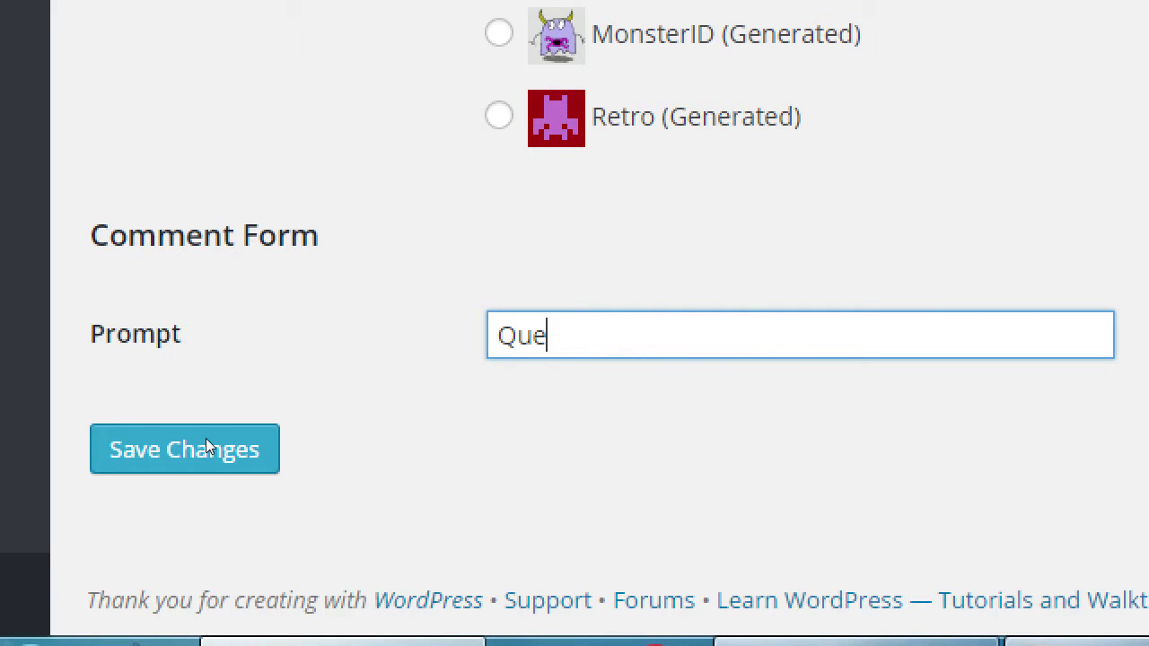
Set the Comment Form prompt to "Have something to add?".
text(Have somethingt)
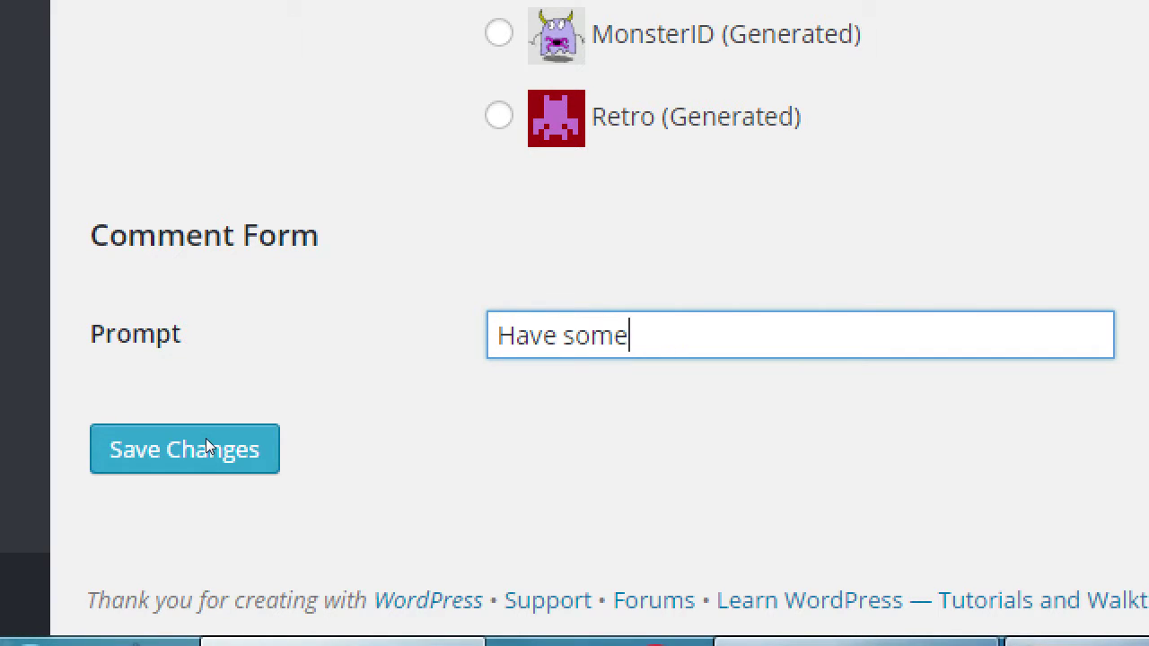
key(BackSpace)
key(BackSpace)
text(to add?)
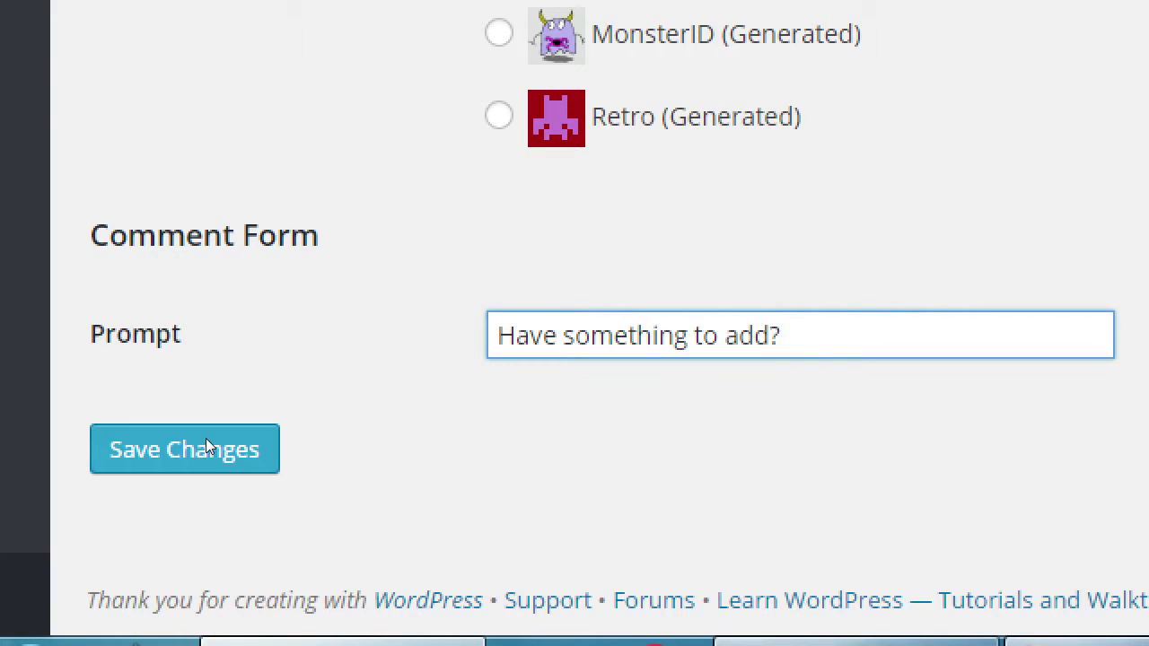
Clear the Comment Form prompt and undo the deletion.
key(BackSpace)
key(BackSpace)
key(BackSpace)
key(BackSpace)
key(BackSpace)
key(BackSpace)
key(BackSpace)
key(BackSpace)
key(BackSpace)
key(BackSpace)
key(BackSpace)
key(BackSpace)
key(BackSpace)
key(BackSpace)
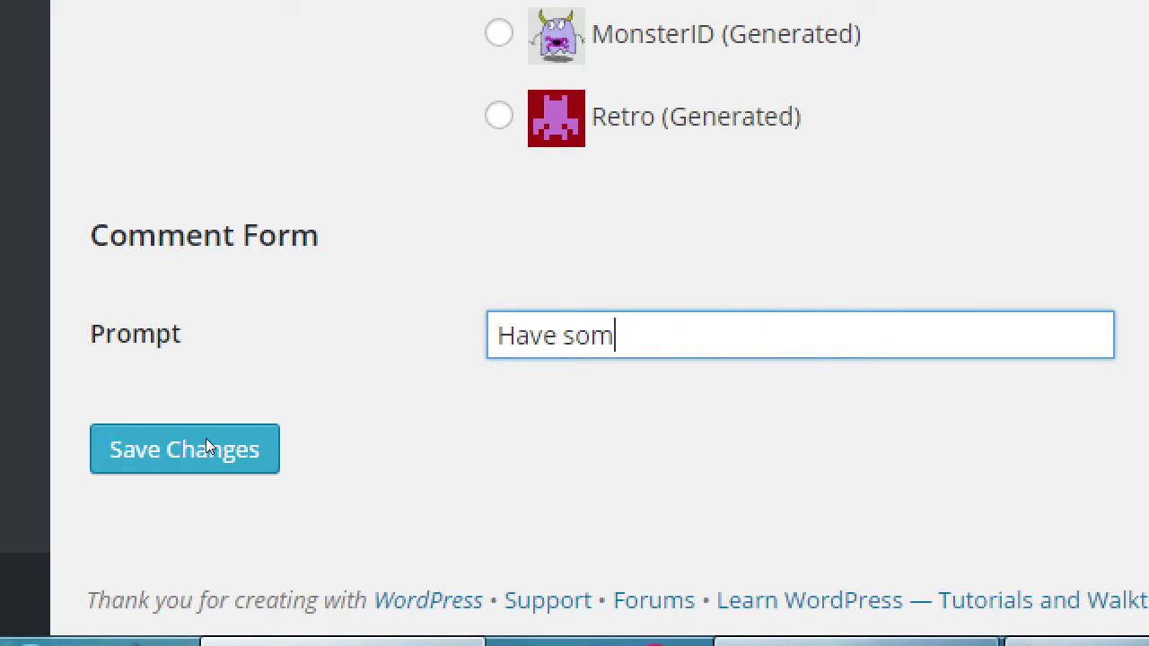
key(BackSpace)
key(BackSpace)
key(BackSpace)
key(BackSpace)
key(BackSpace)
key(BackSpace)
key(BackSpace)
key(BackSpace)
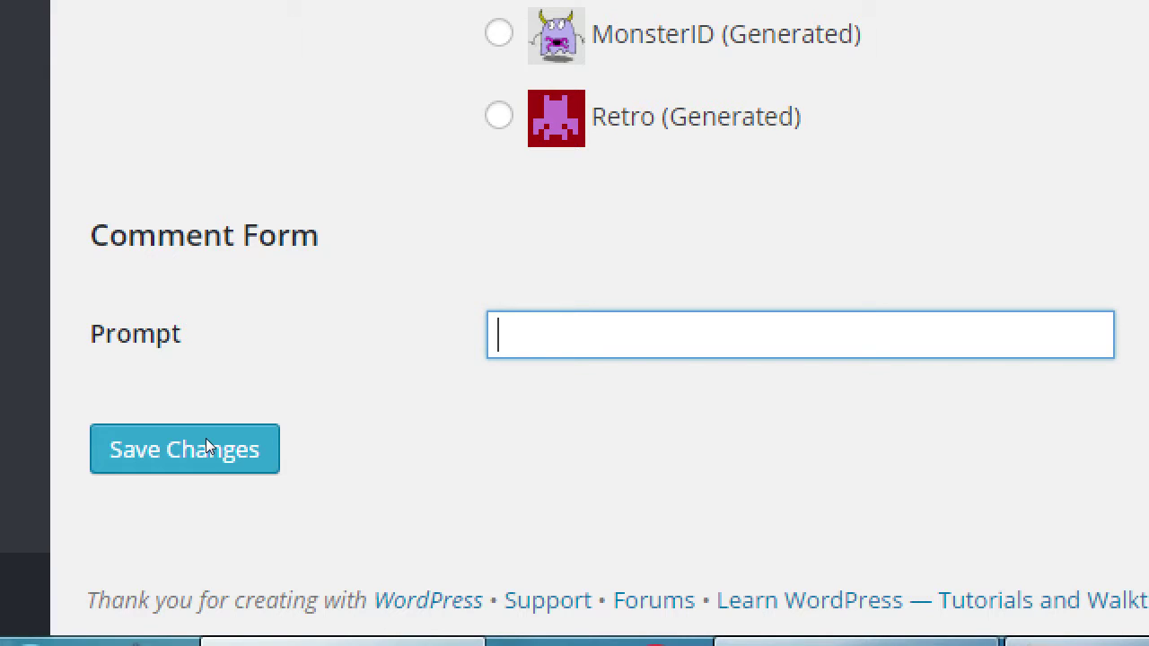
key(ctrl+z)
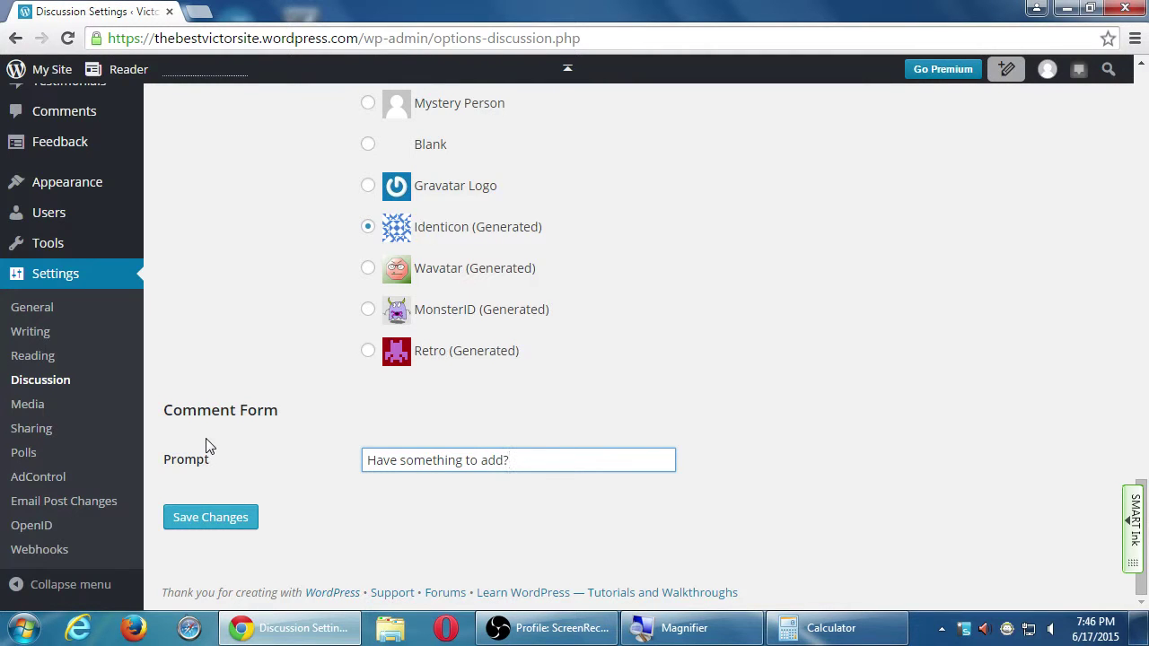
Save the Discussion Settings and open the Media Settings to review the image, carousel, video player and podcasting options.
click(234, 518)
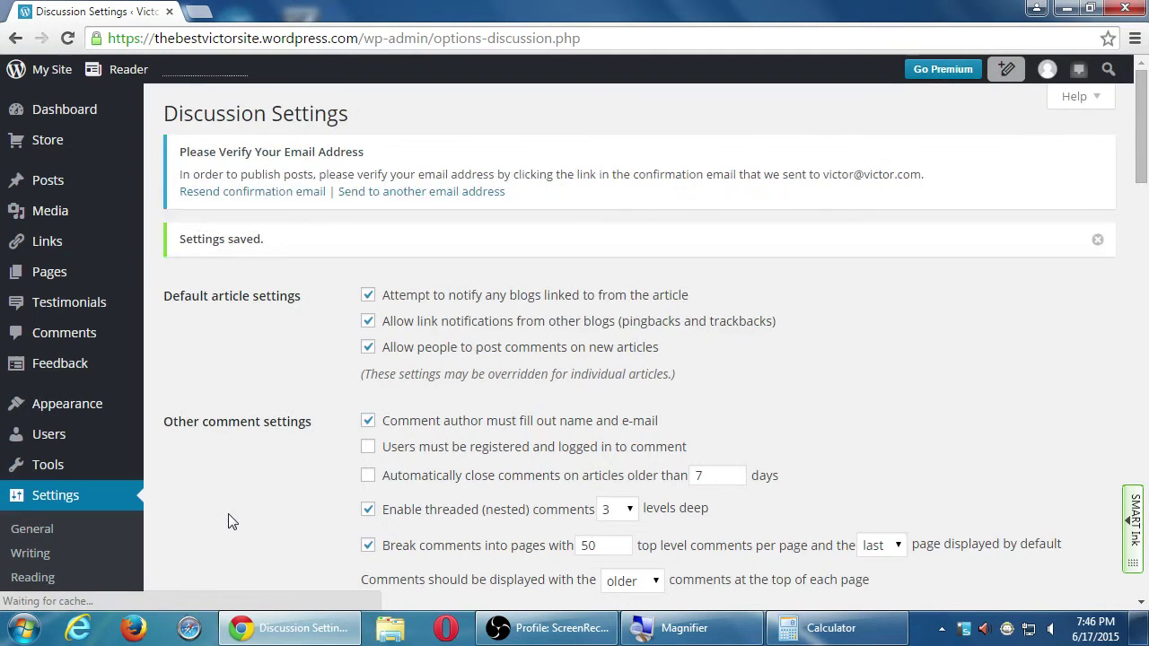
scroll(230, 523, down, 3)
scroll(236, 524, down, 5)
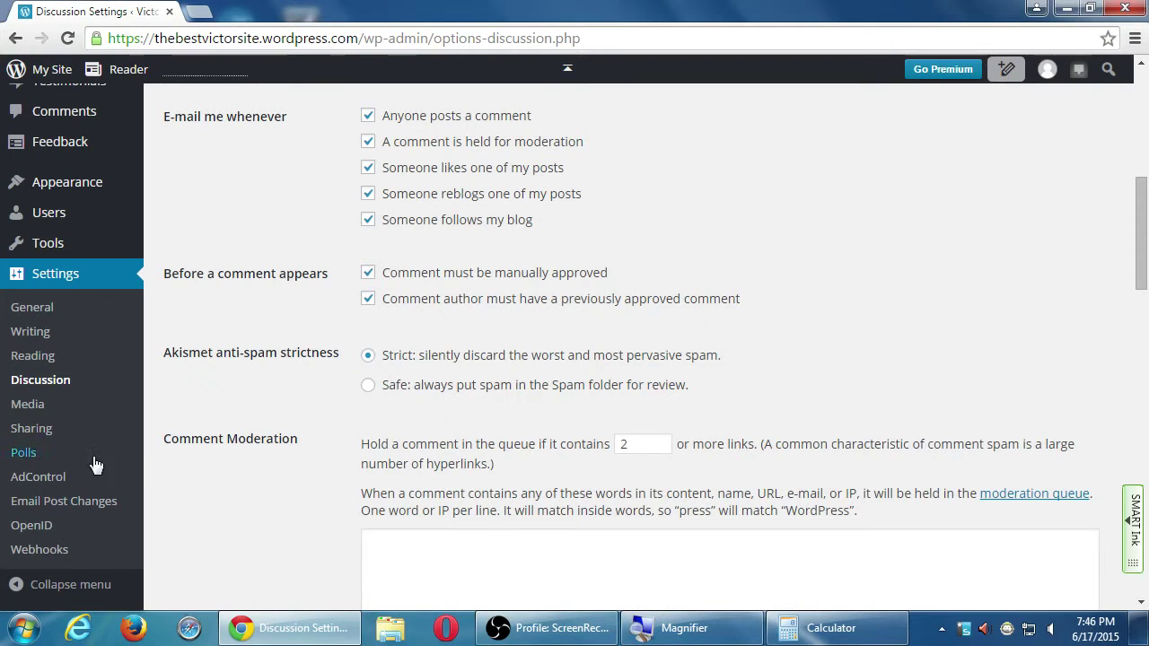
click(34, 409)
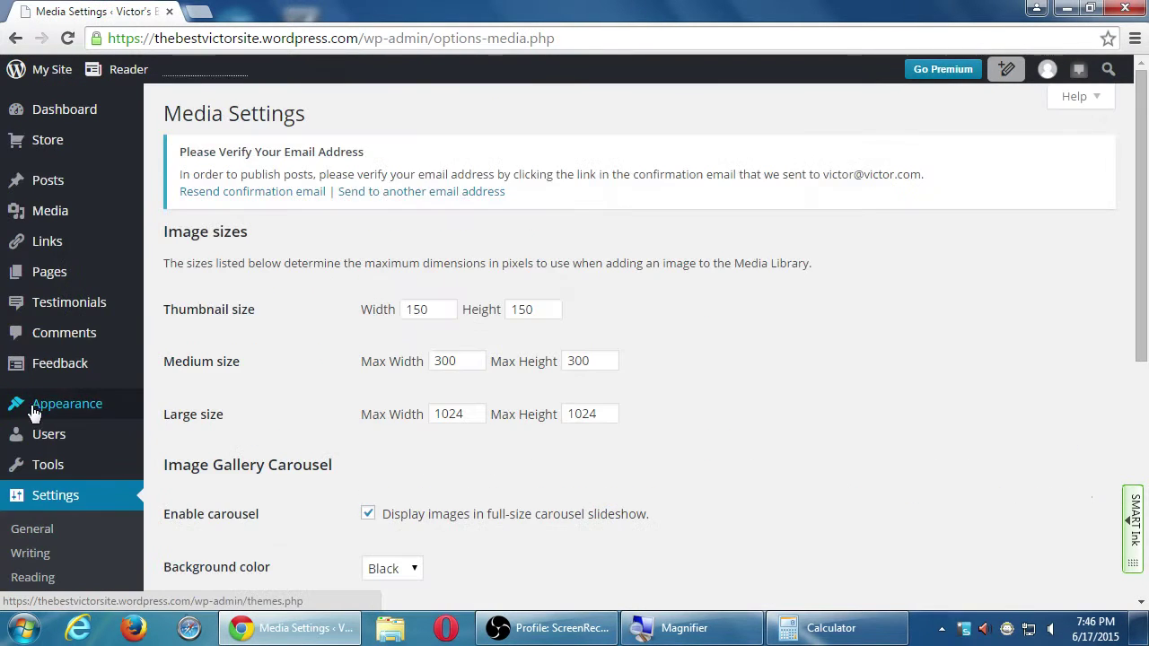
scroll(269, 341, down, 3)
scroll(231, 298, down, 3)
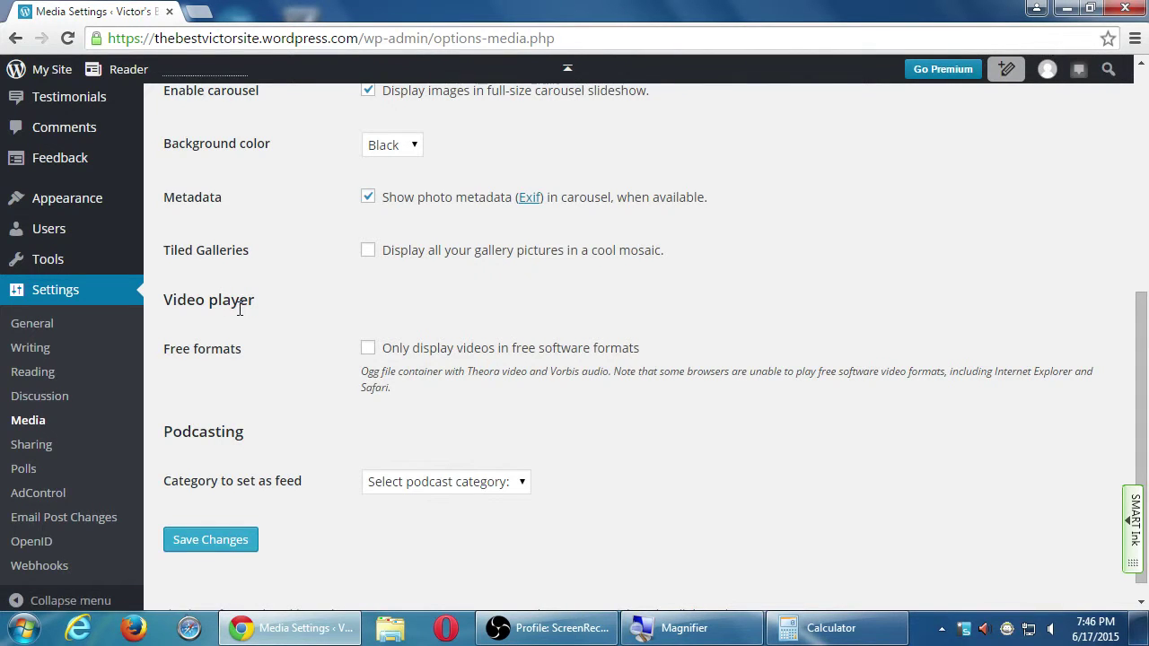
Open the Sharing Settings and review the social networks that Publicize can connect to.
click(20, 446)
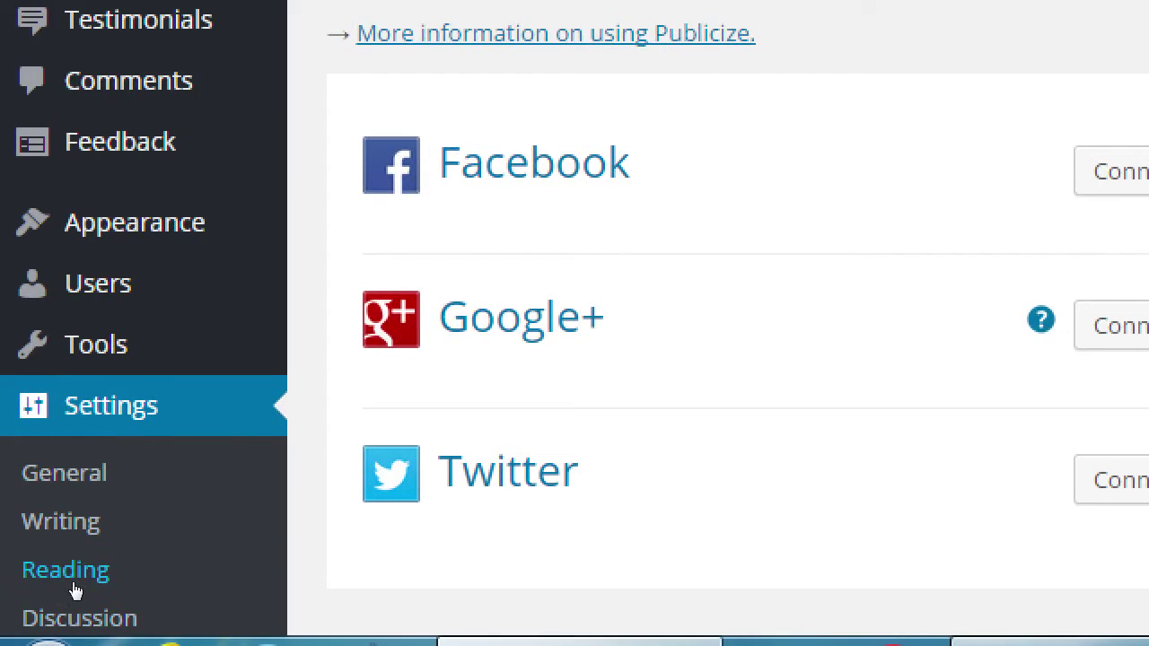
scroll(71, 590, down, 2)
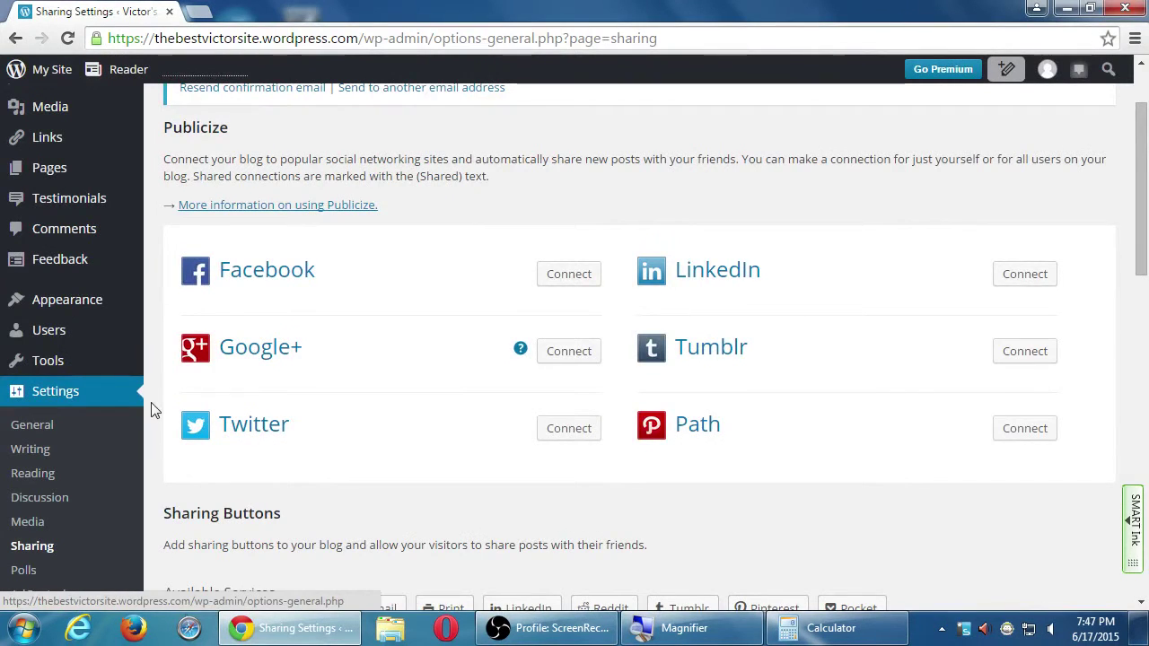
scroll(269, 395, up, 2)
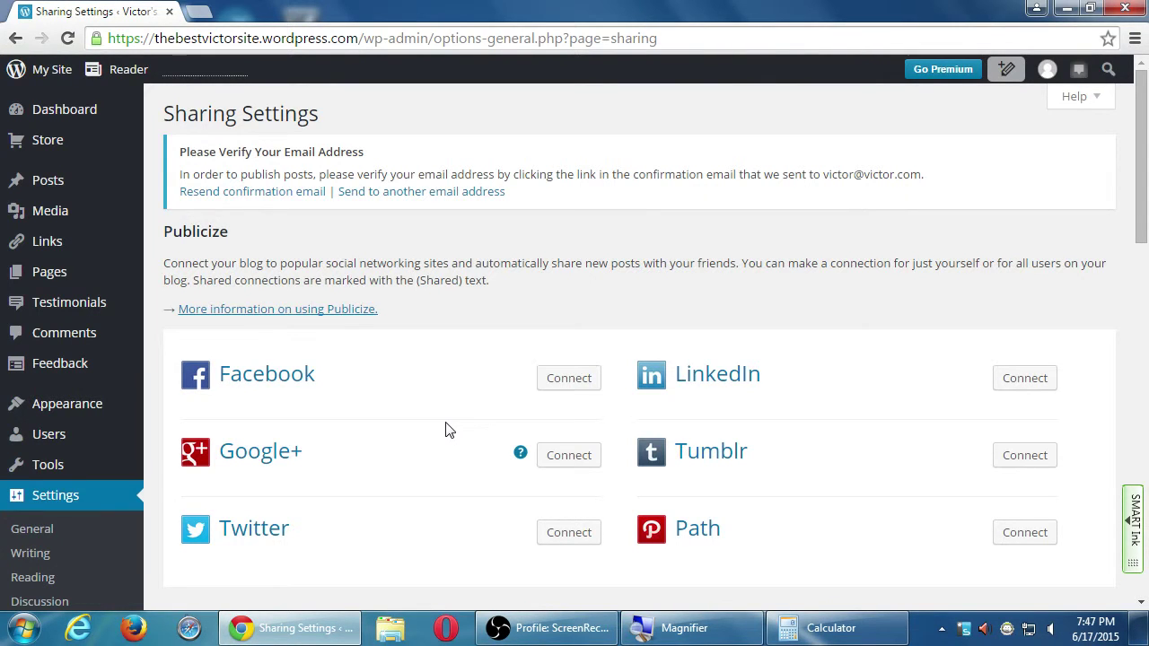
scroll(431, 431, down, 3)
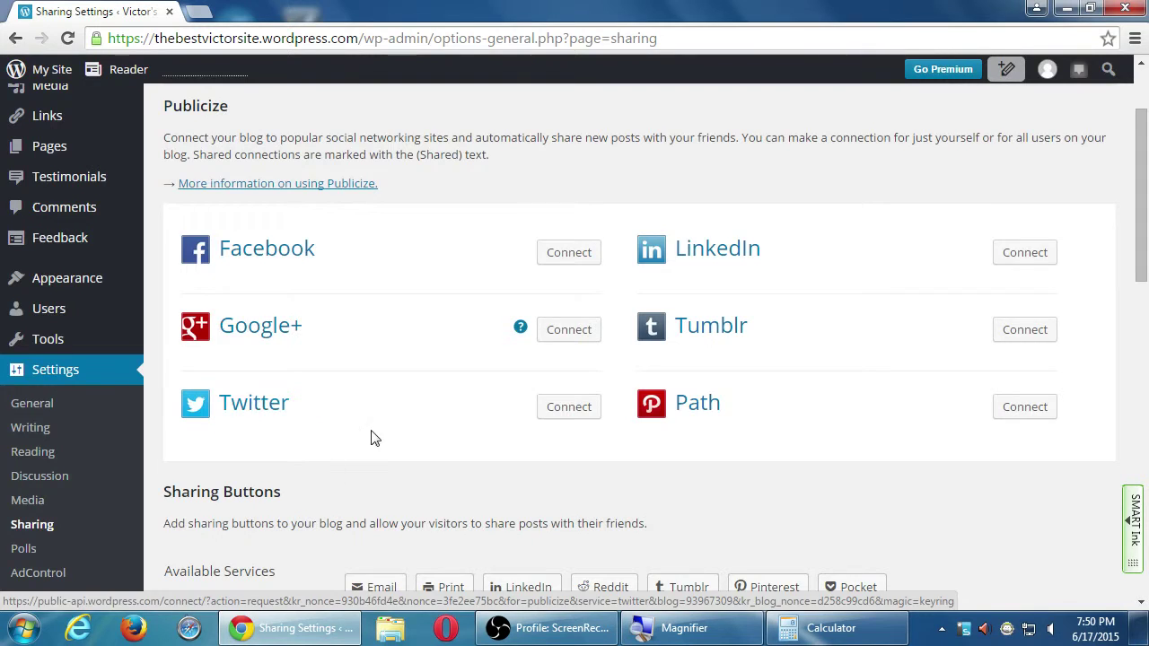
Remove Press This from the enabled services of the Sharing Buttons.
scroll(369, 435, down, 4)
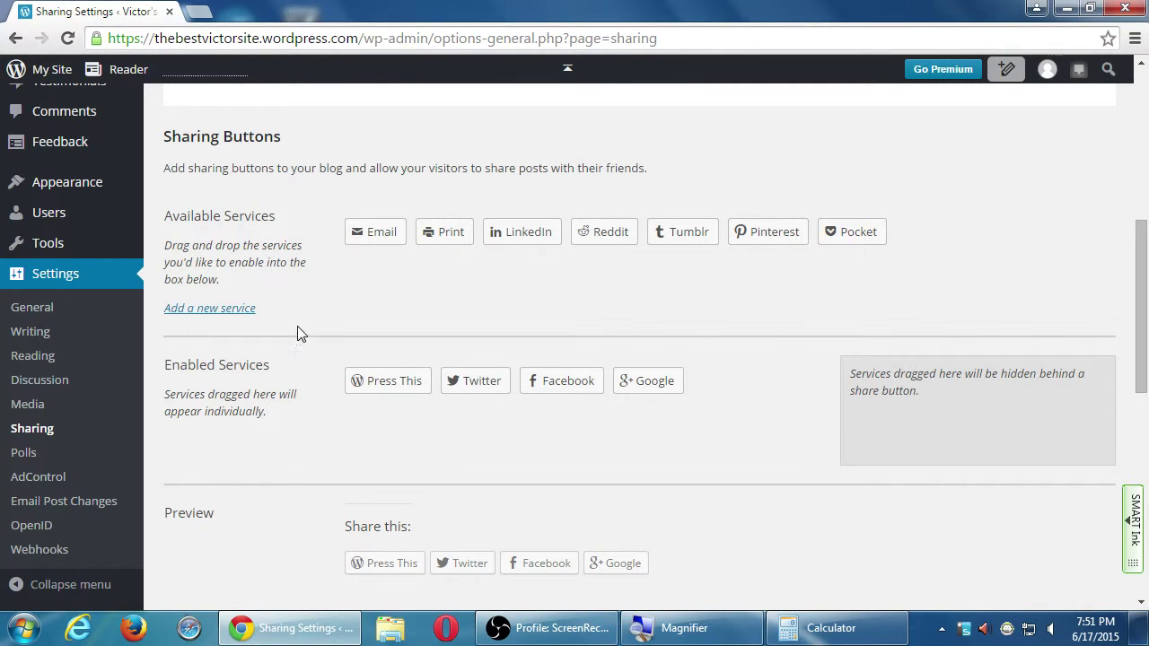
drag(199, 140, 238, 140)
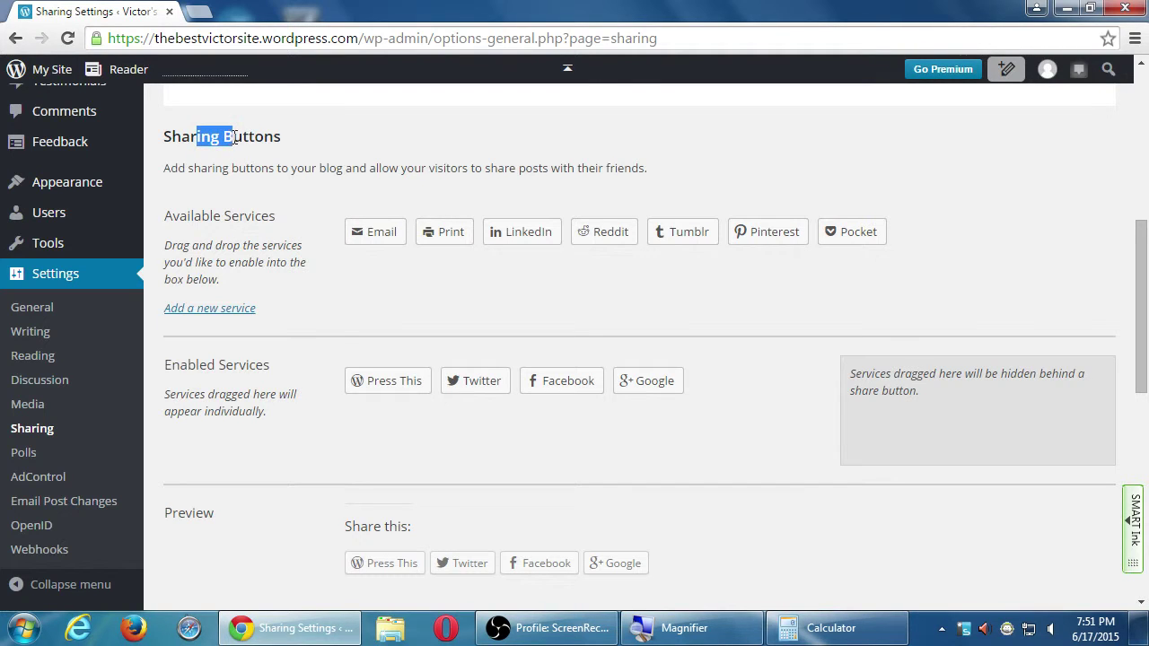
click(299, 146)
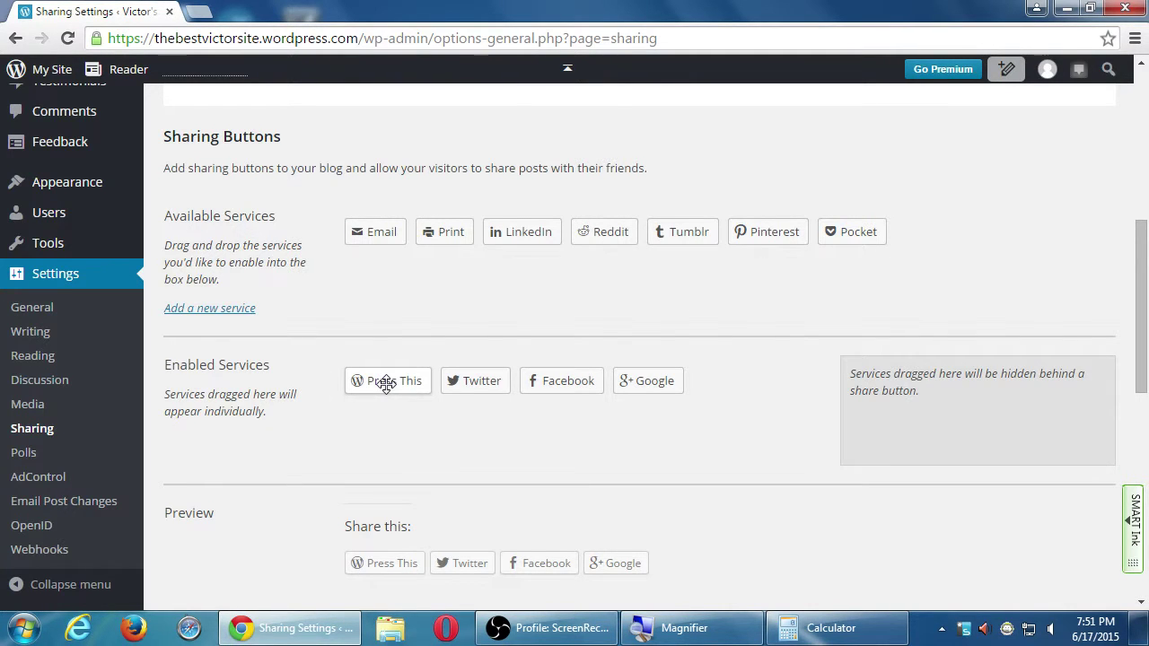
drag(386, 382, 413, 254)
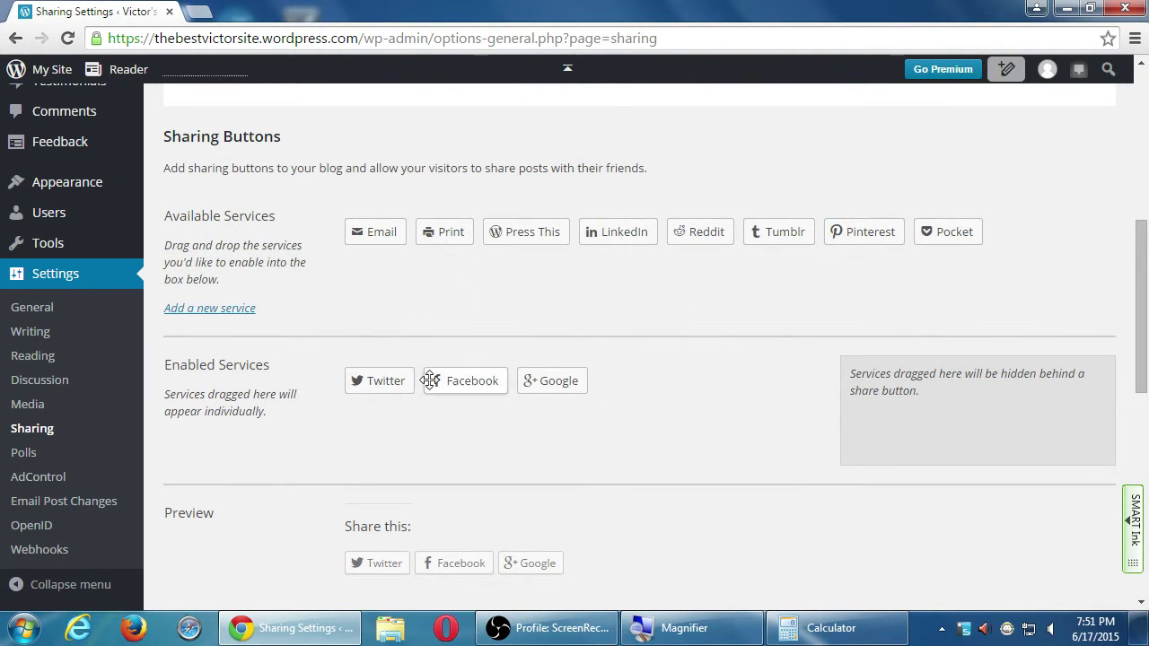
Remove Facebook and Google from the enabled sharing services and add both back after Twitter.
drag(430, 380, 457, 267)
drag(457, 380, 449, 274)
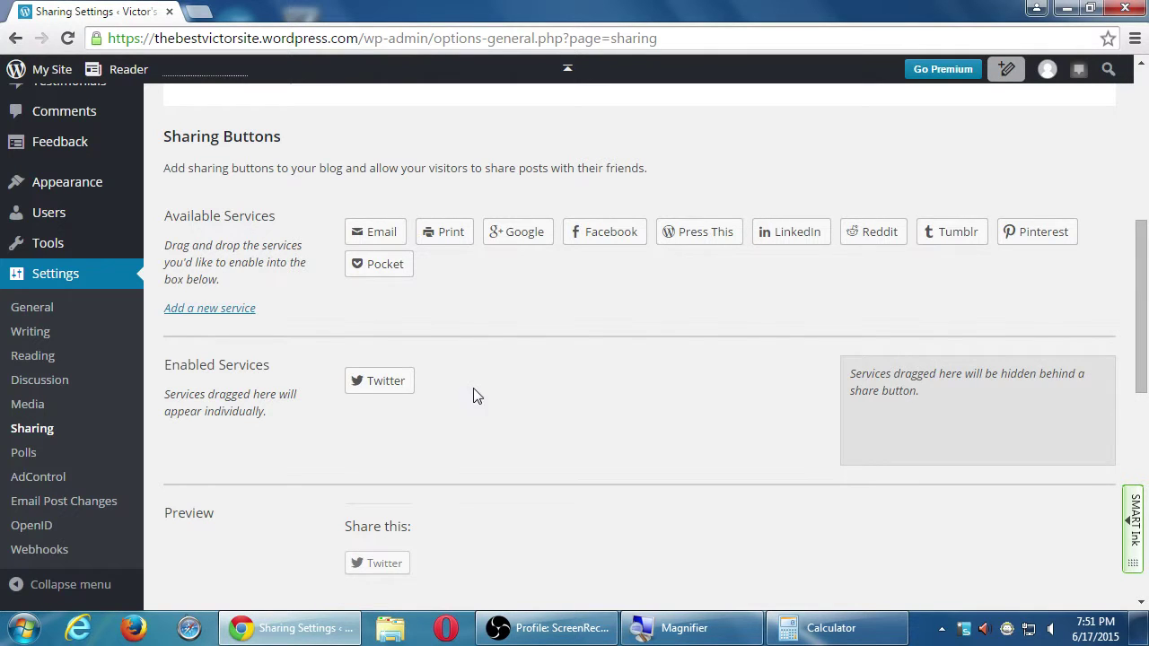
drag(585, 231, 447, 381)
drag(498, 235, 539, 381)
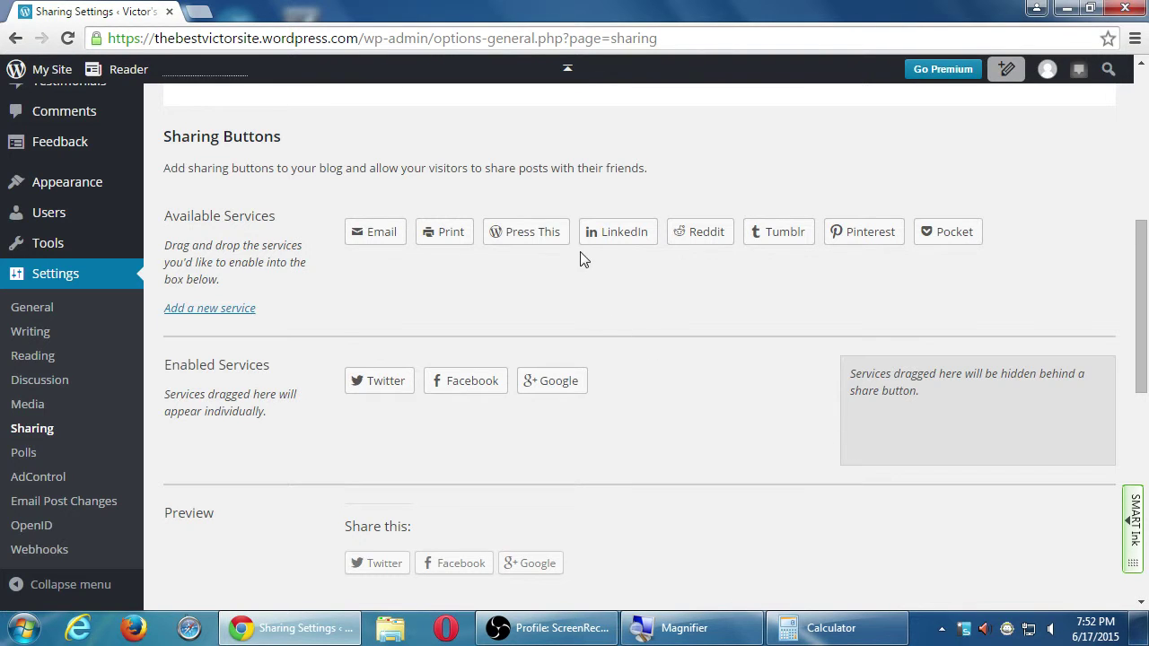
Add LinkedIn to the sharing services hidden behind the share button.
drag(595, 236, 891, 440)
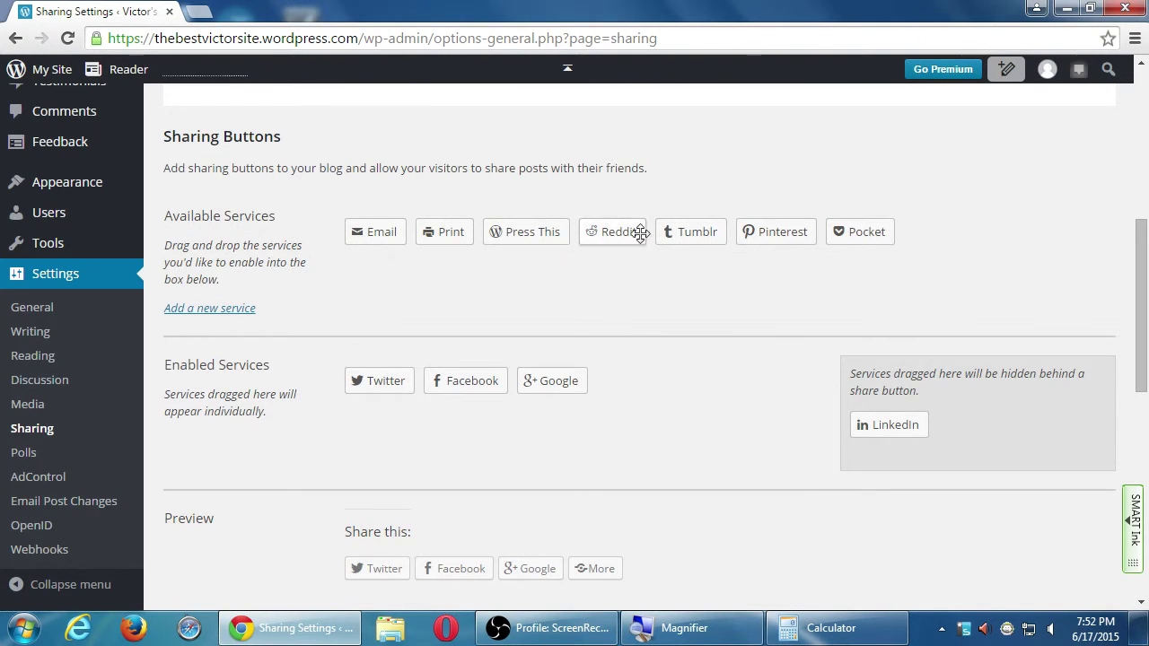
Add Tumblr to the services hidden behind the share button and place Facebook before Twitter in the enabled services.
drag(687, 232, 900, 436)
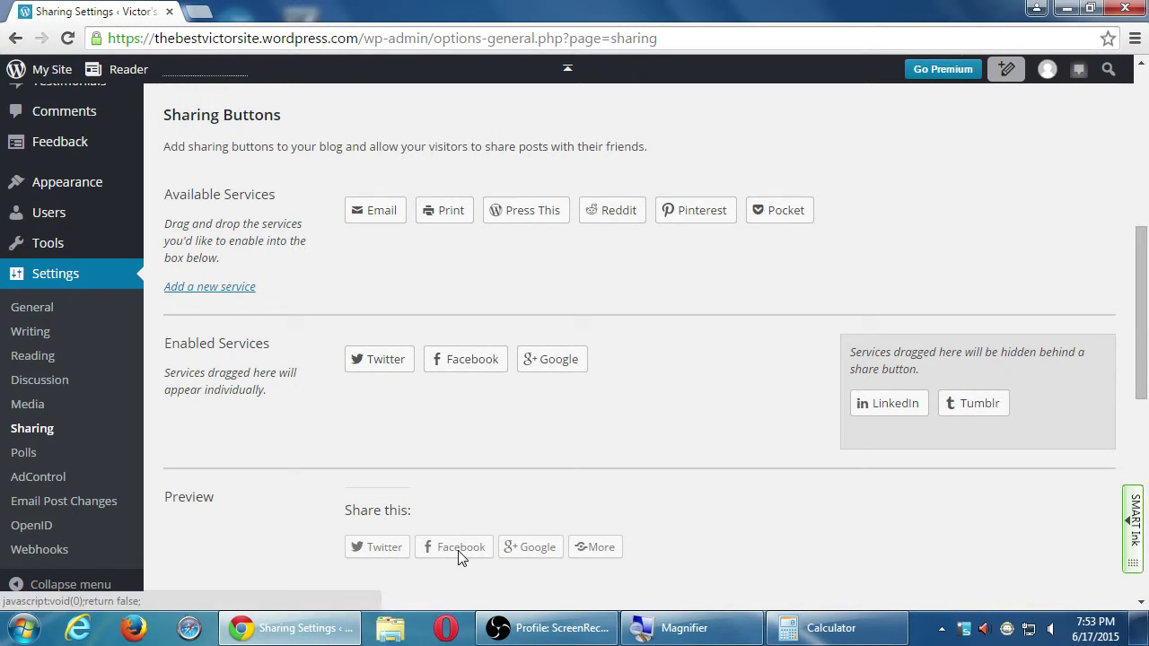
drag(457, 362, 361, 365)
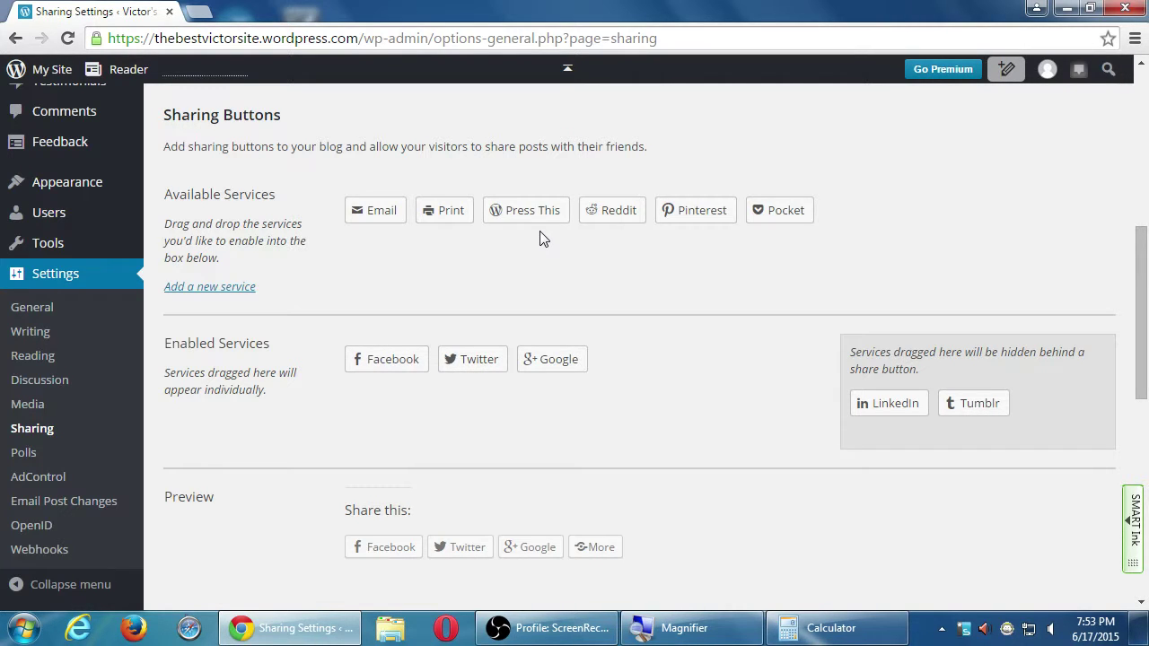
Put Press This, Pinterest, Reddit, Pocket and Print behind the share button, and enable Email as an individual service after Google.
drag(542, 216, 909, 414)
drag(575, 215, 960, 435)
drag(577, 210, 1021, 438)
drag(517, 210, 943, 467)
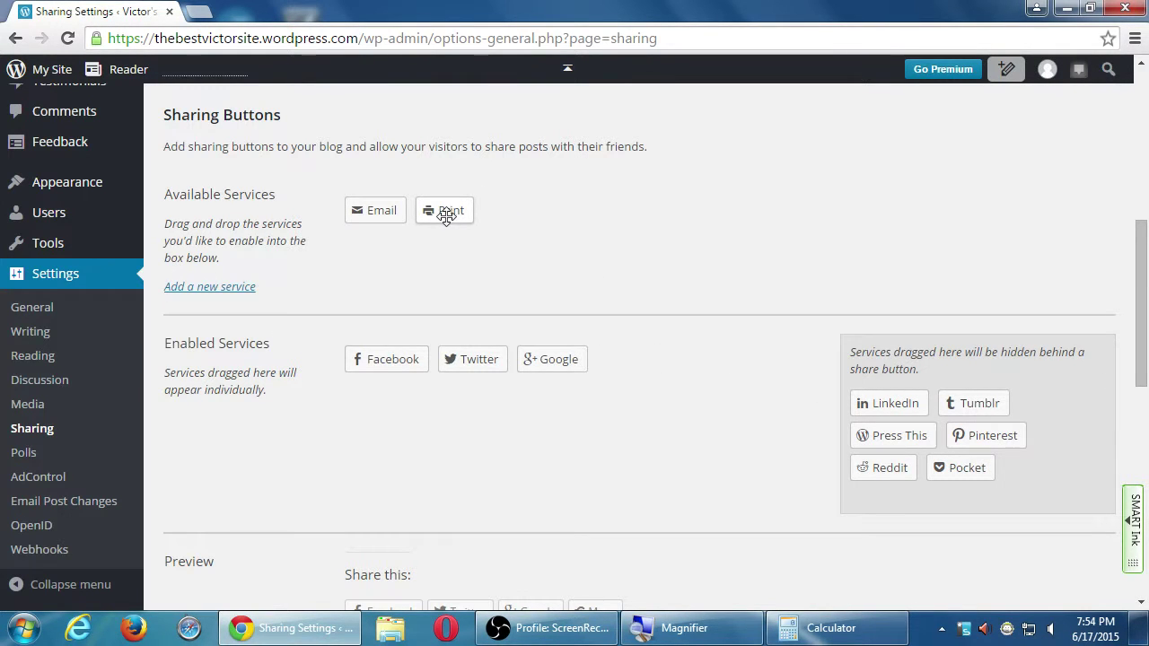
drag(380, 210, 626, 347)
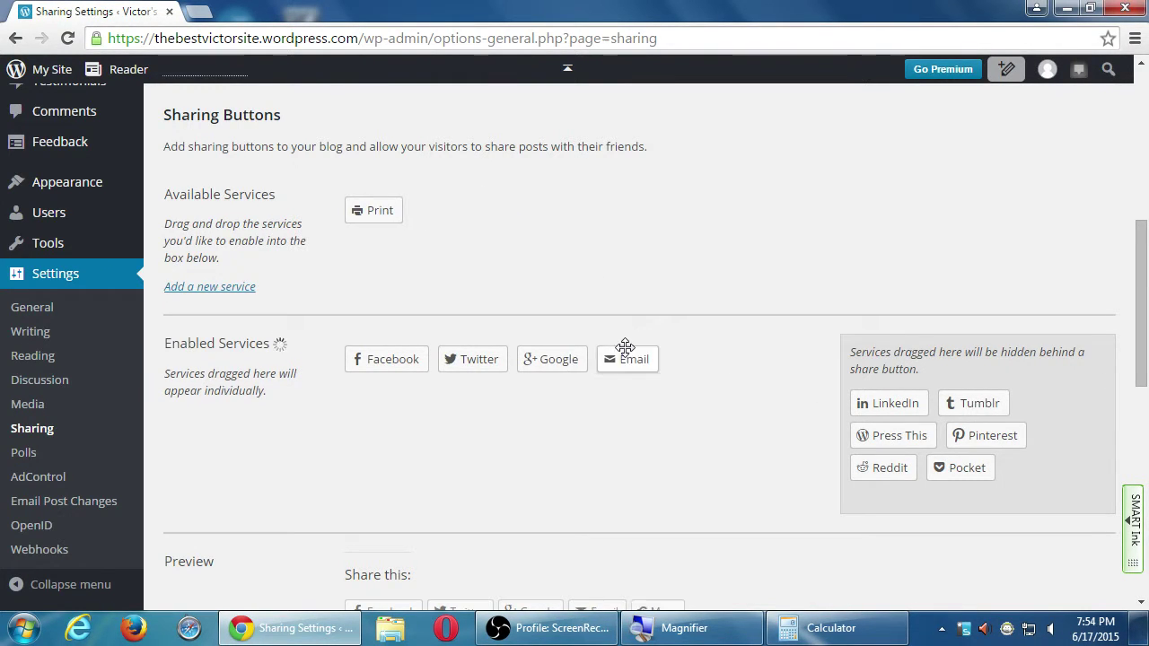
drag(382, 213, 1033, 468)
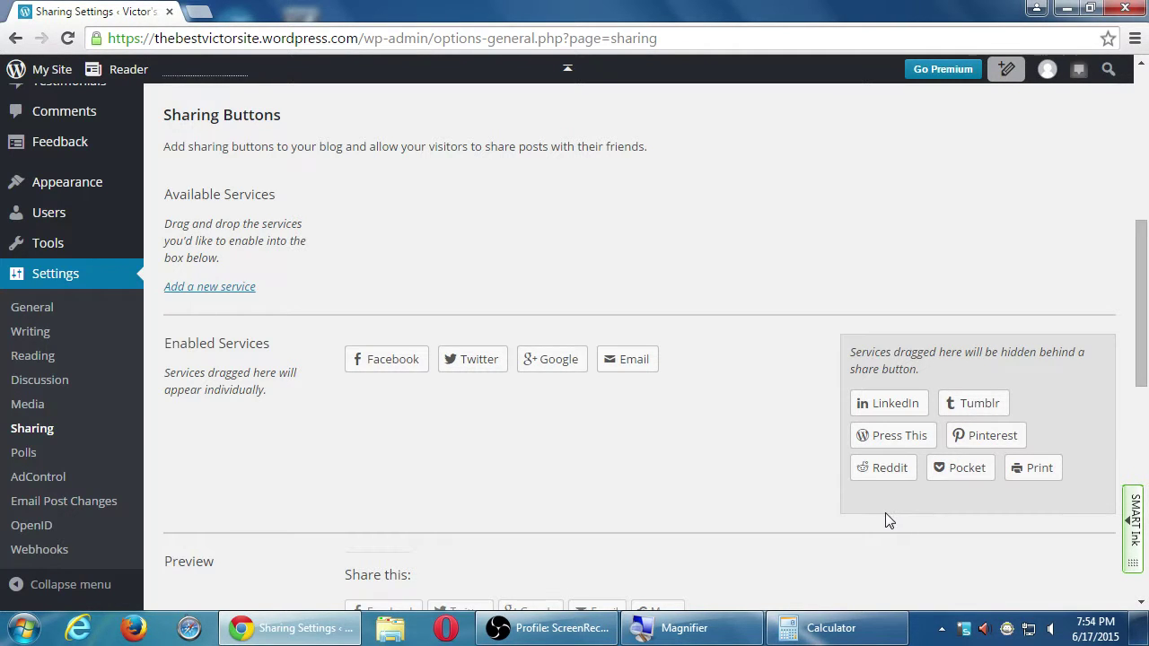
Try the Icon only, Text only and Official buttons styles for the sharing buttons.
scroll(856, 523, down, 1)
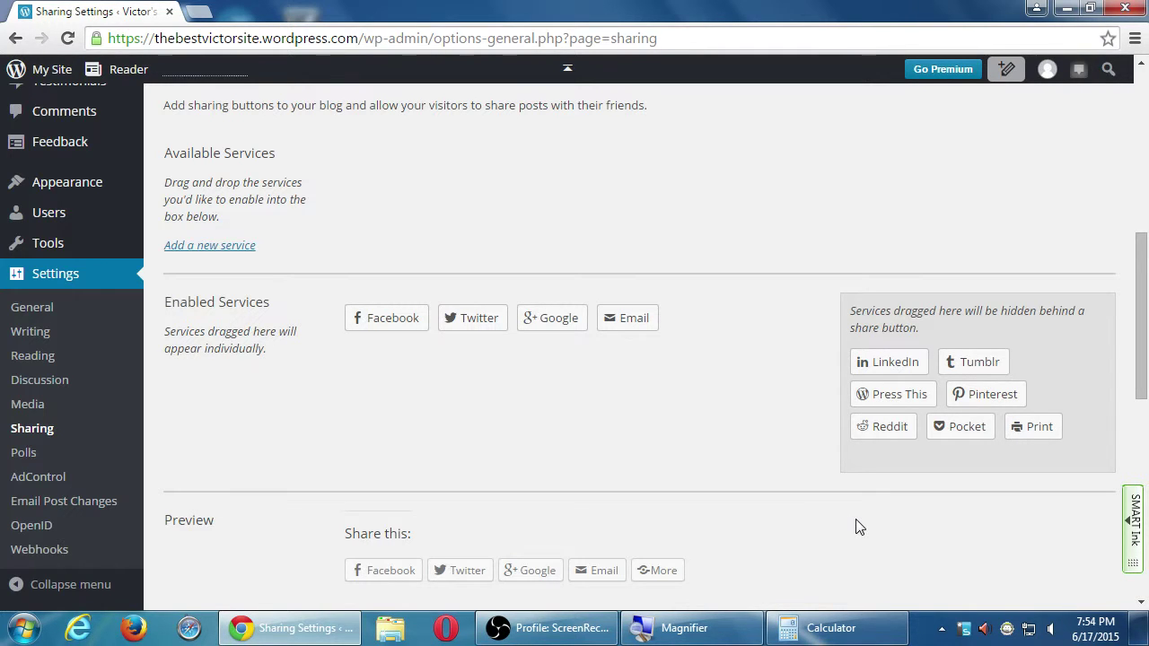
scroll(779, 460, down, 3)
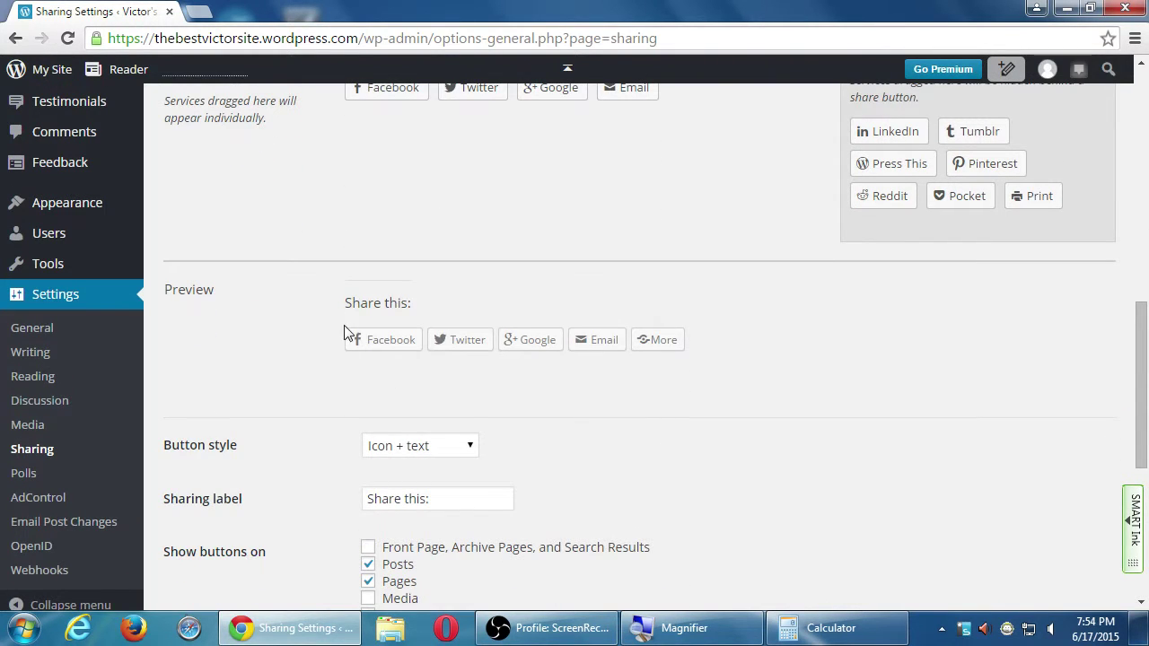
scroll(857, 425, up, 1)
scroll(853, 431, down, 2)
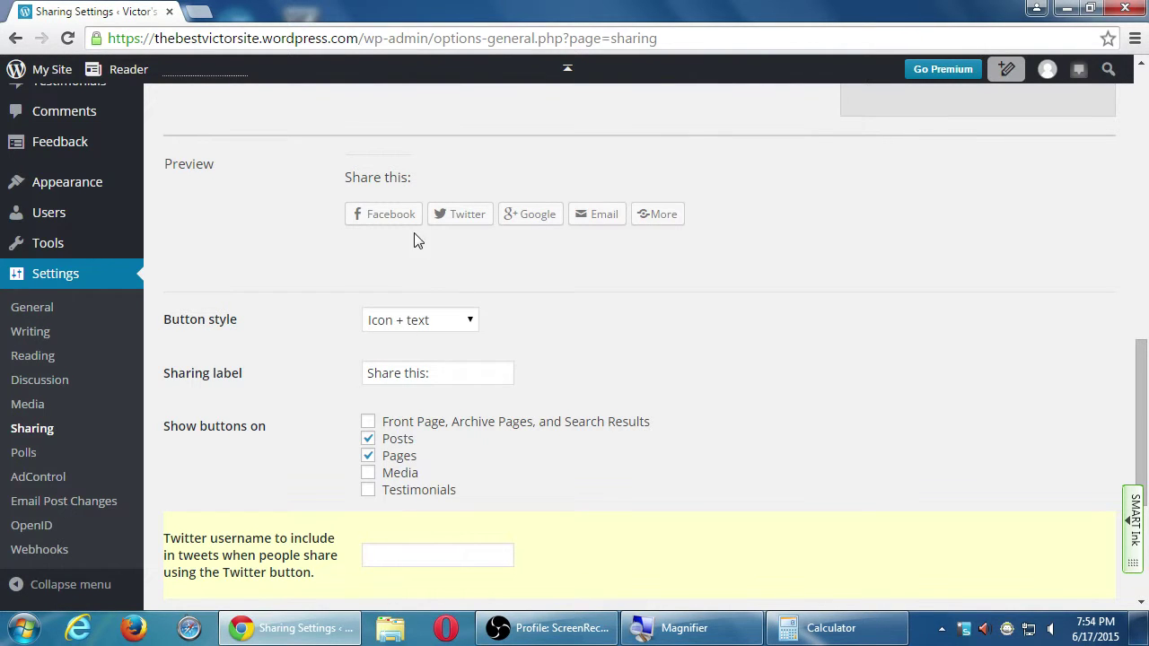
click(431, 328)
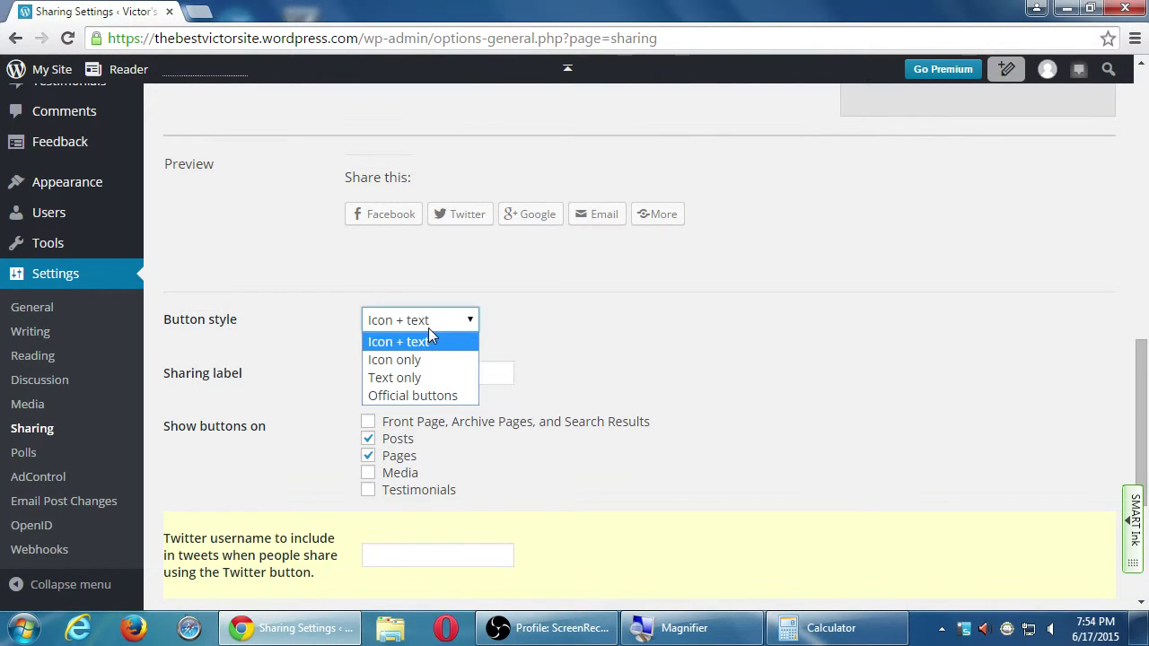
click(429, 357)
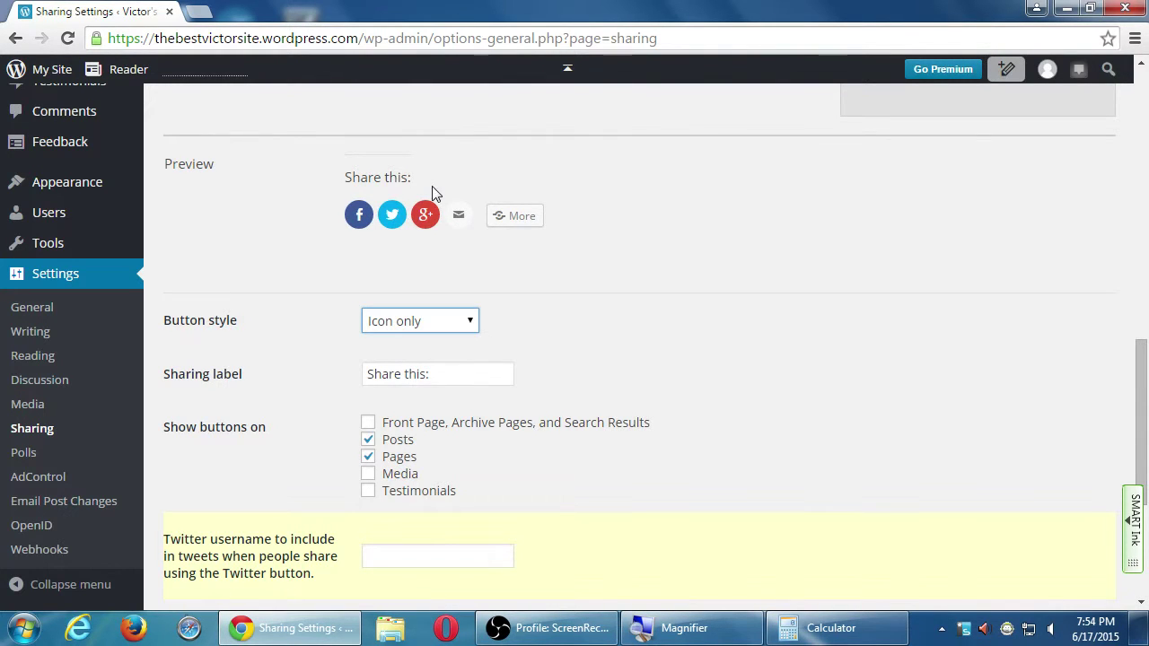
click(418, 323)
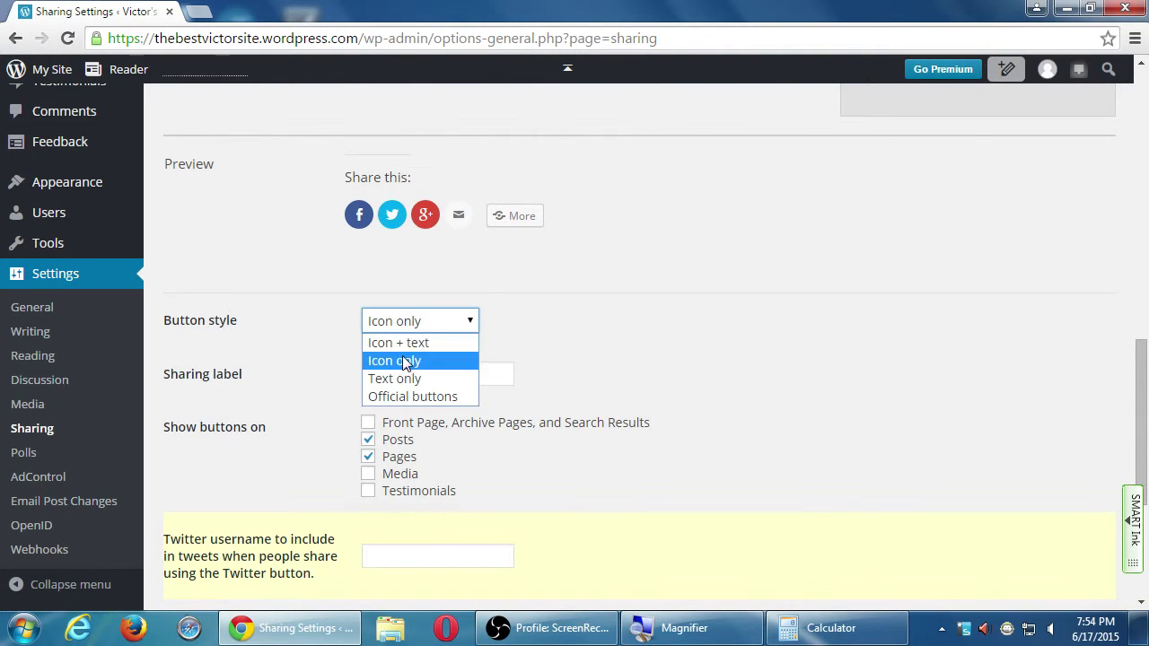
click(413, 380)
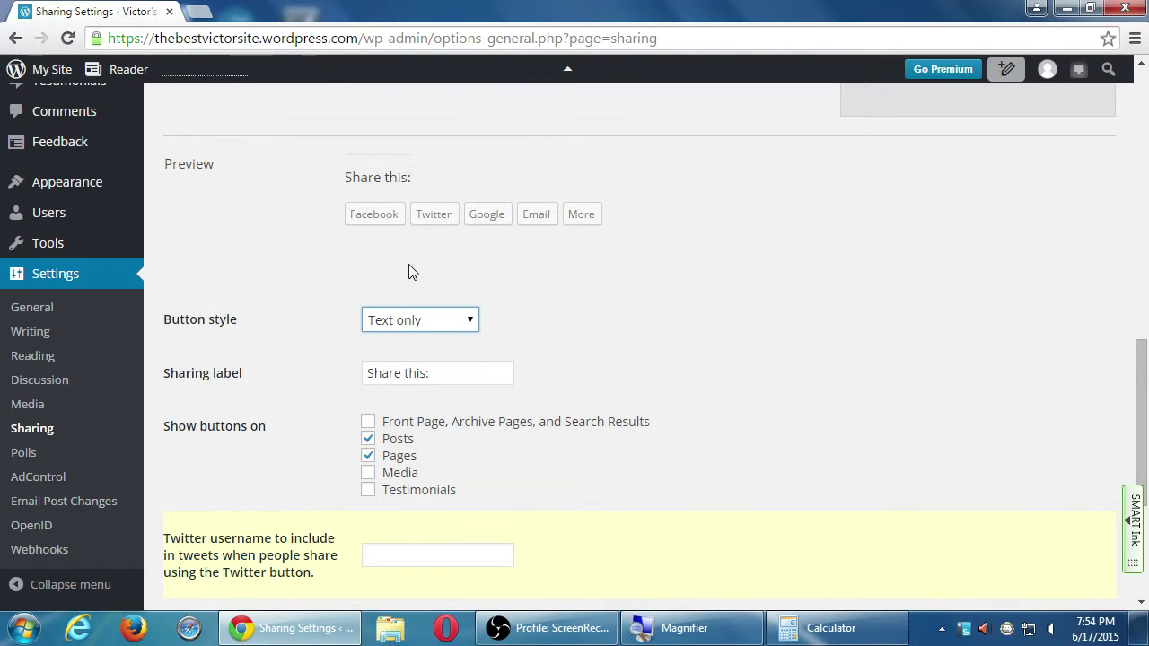
click(411, 320)
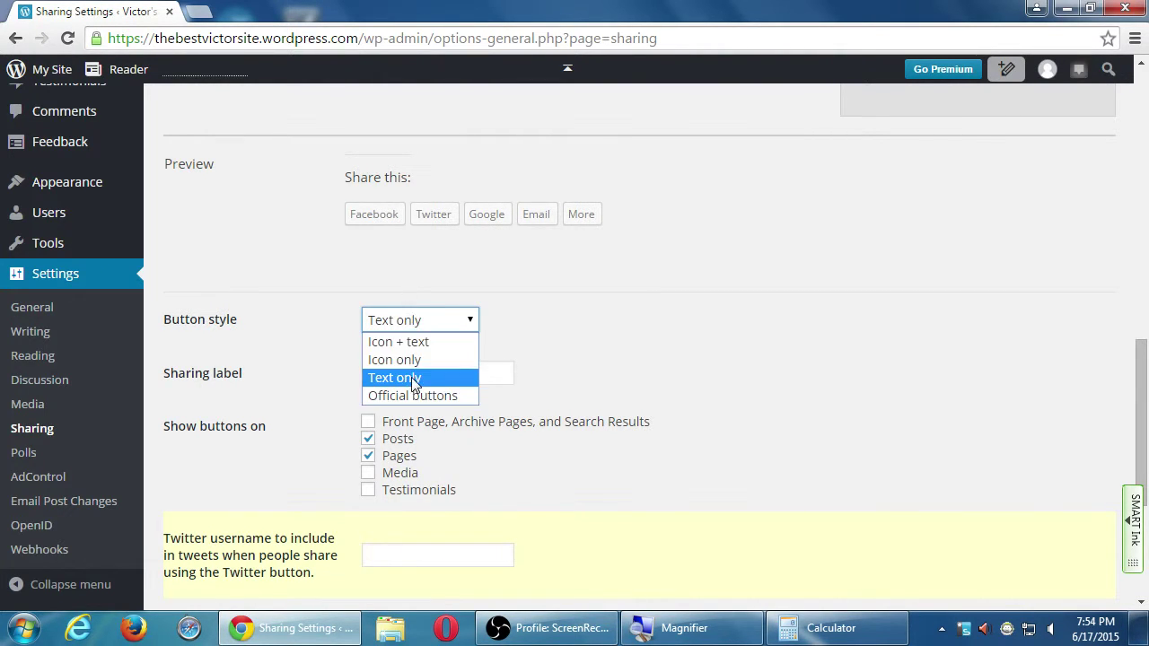
click(413, 395)
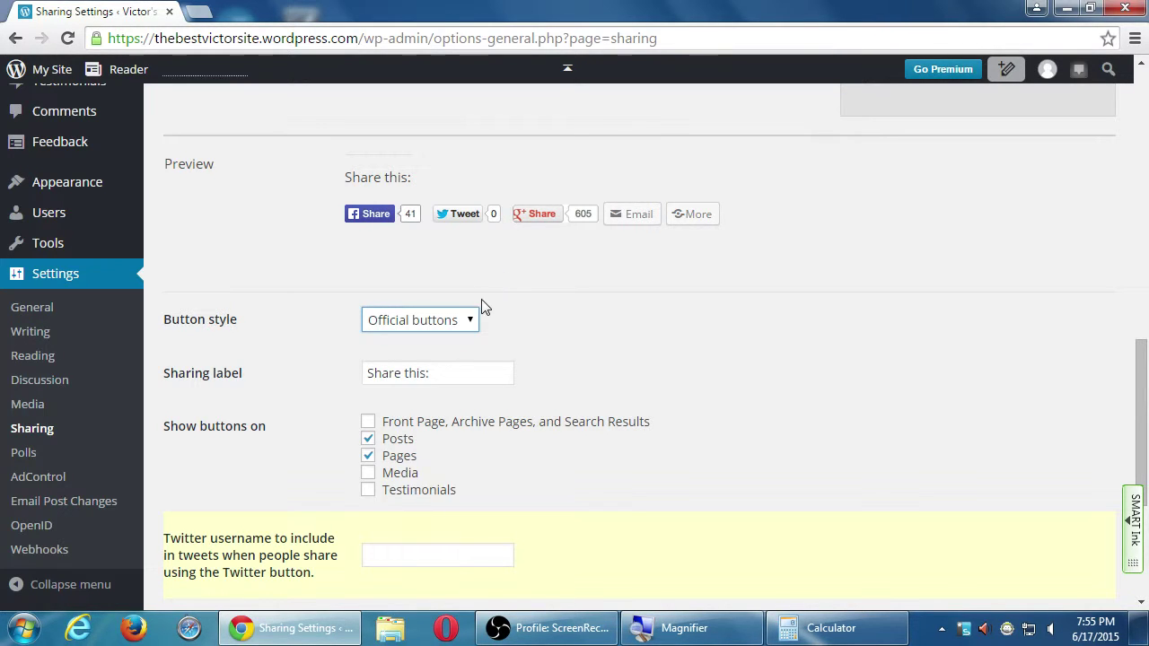
Compare the Icon + text and Text only button styles, and set the sharing button style to Icon only.
click(457, 321)
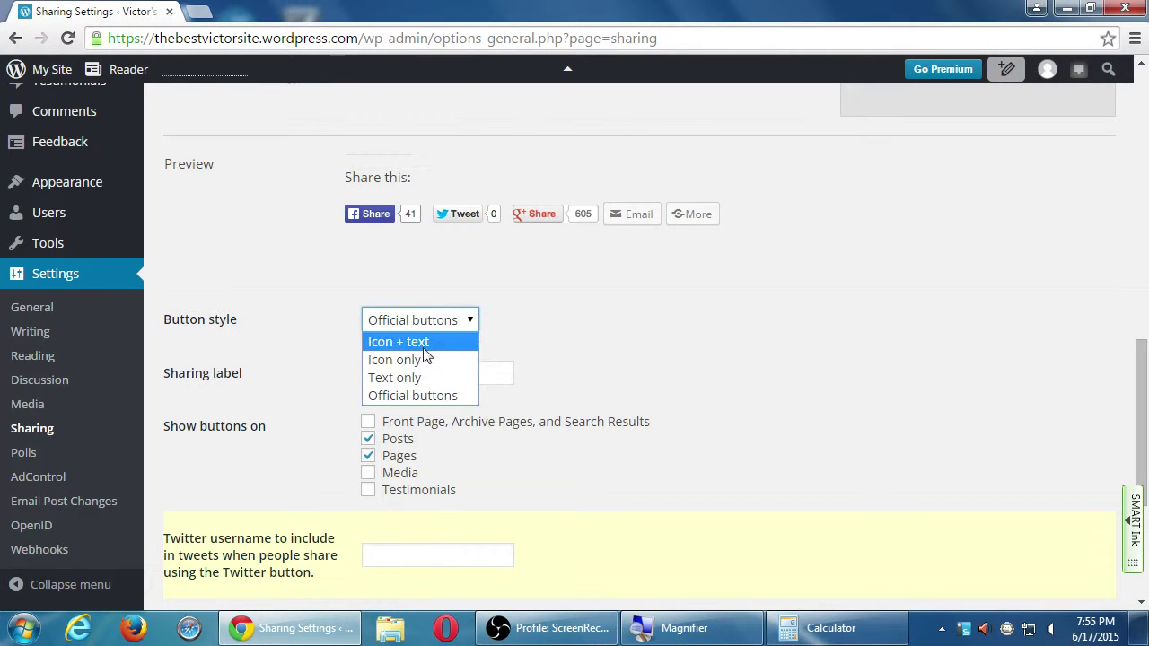
click(424, 347)
click(423, 323)
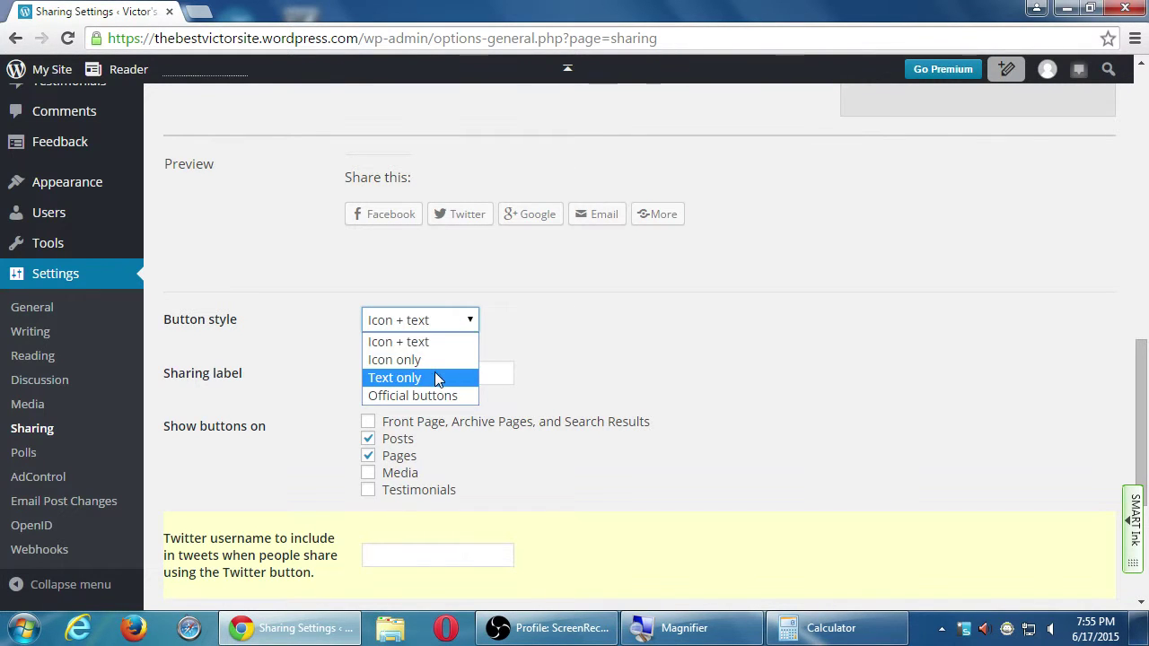
click(434, 378)
click(442, 323)
click(435, 360)
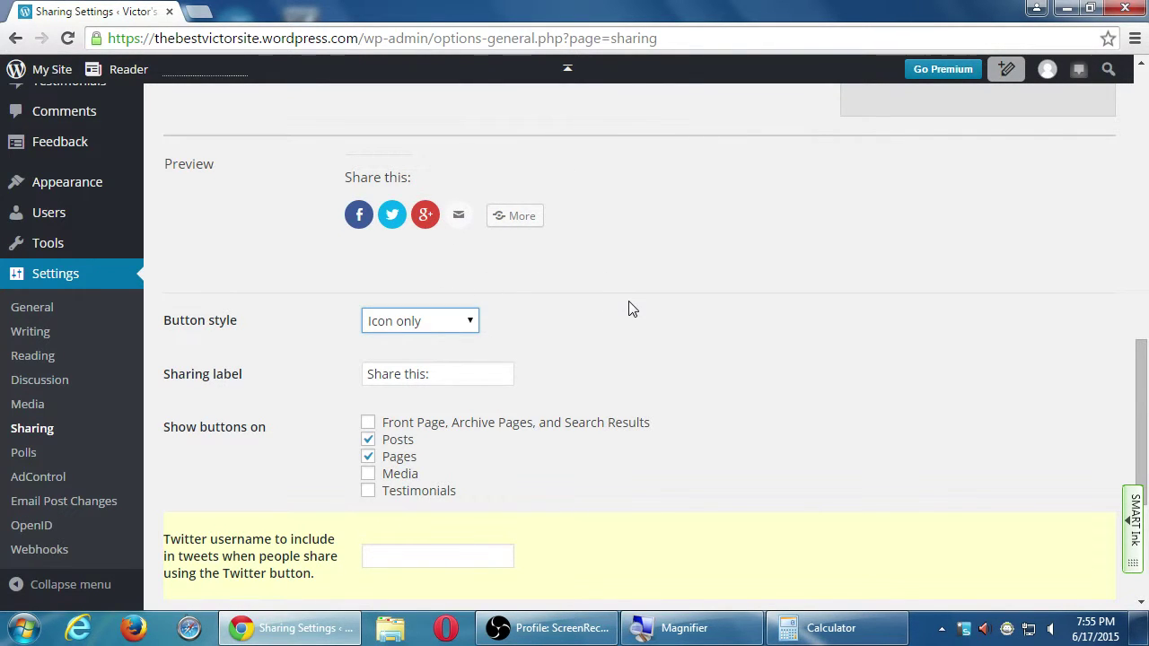
Change the sharing label to "Be Social!" and apply it to the preview.
drag(445, 375, 300, 392)
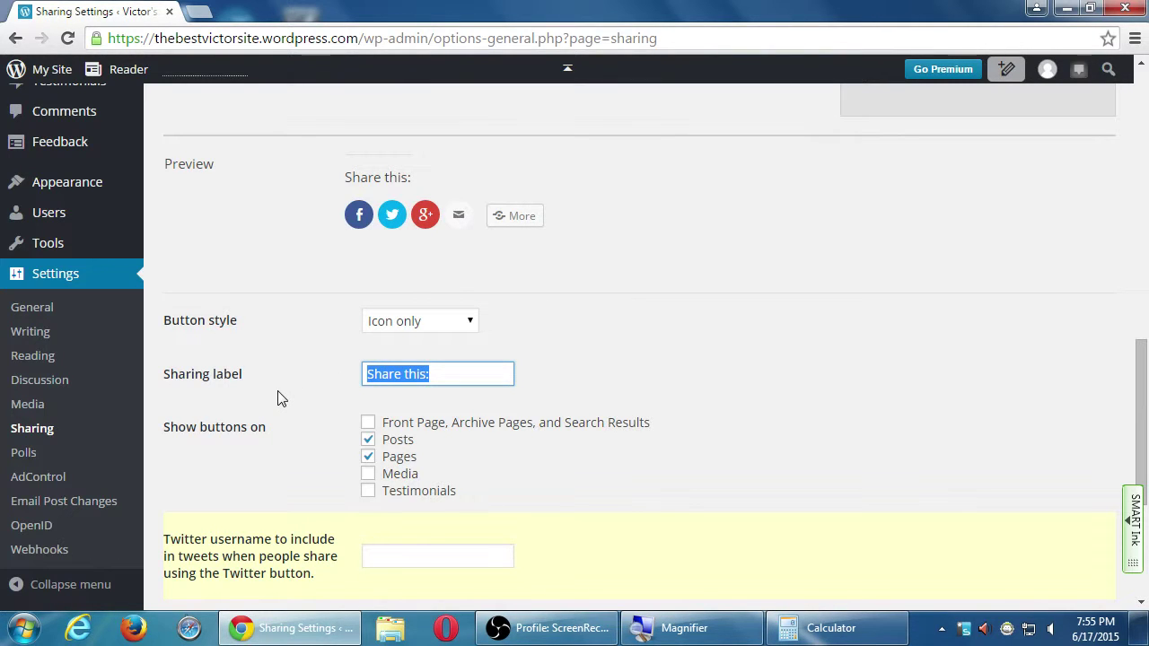
text(Be Social!)
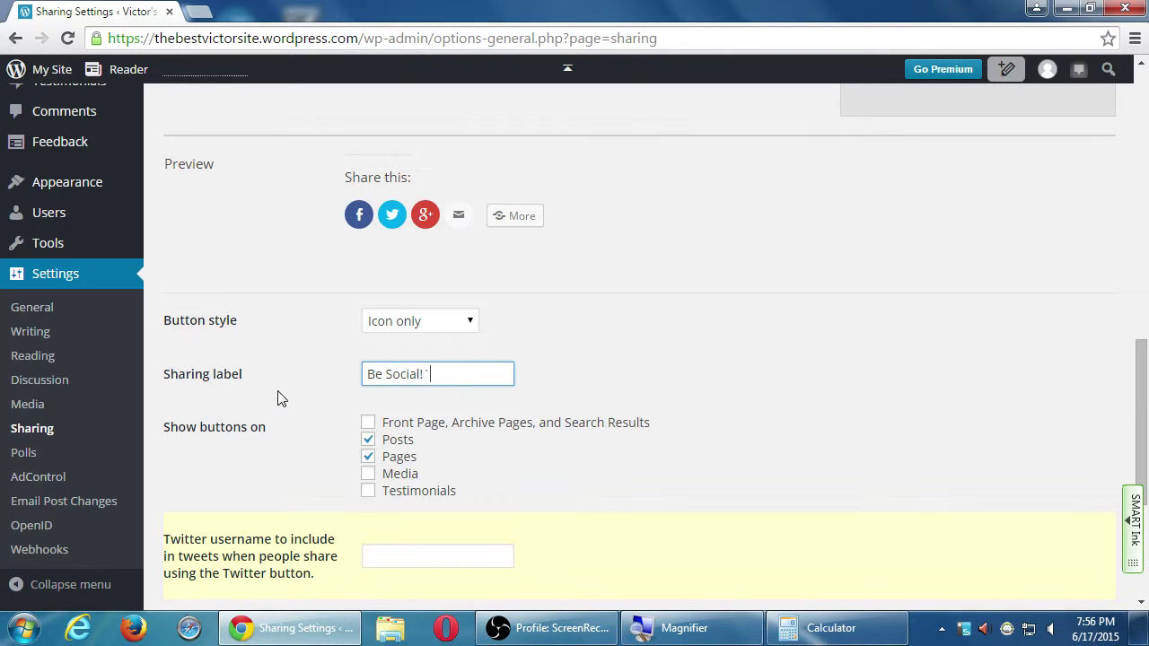
key(BackSpace)
key(Tab)
Set the sharing label to "Share, why not?" and apply it to the preview.
key(shift+Tab)
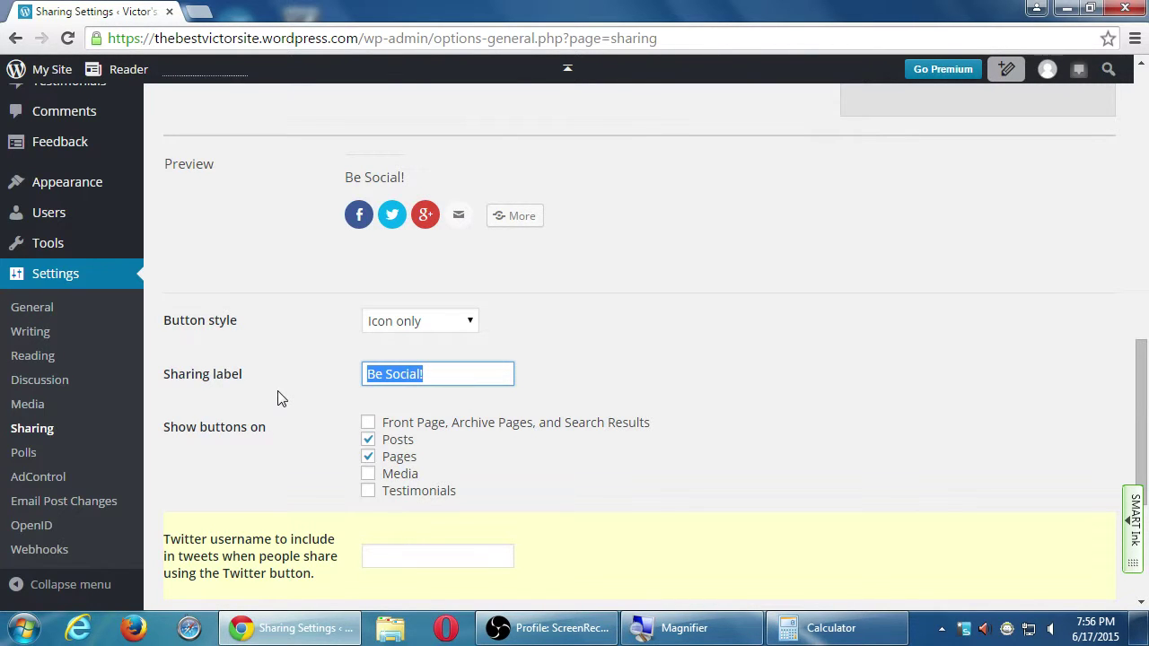
text(Share, why not)
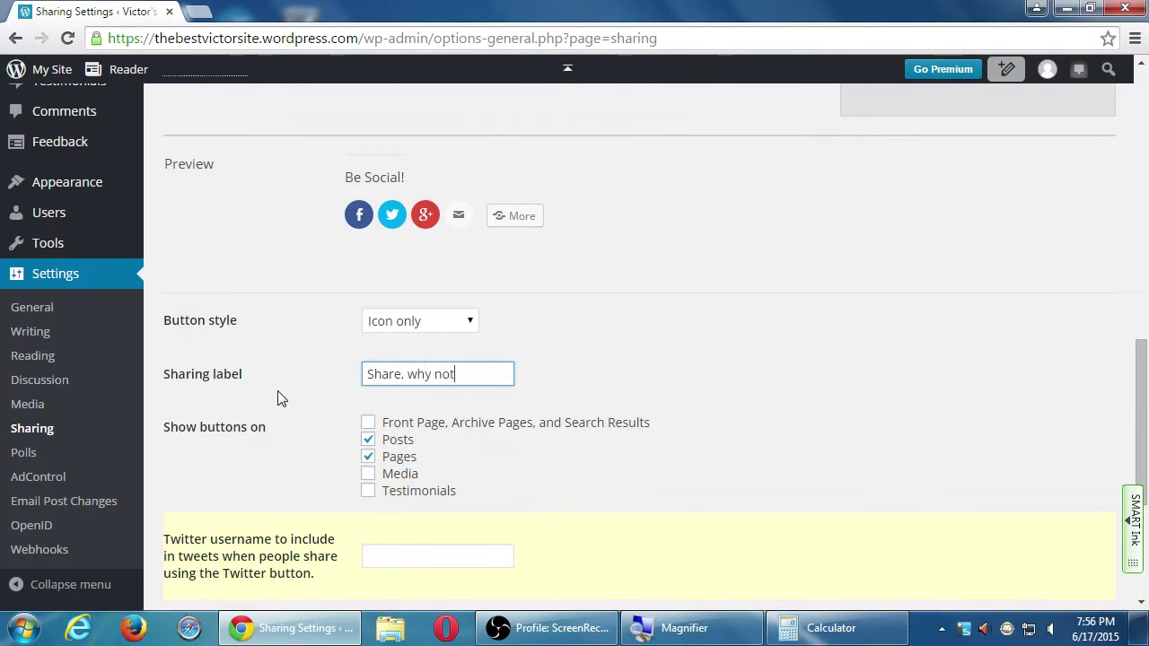
text(?)
key(Tab)
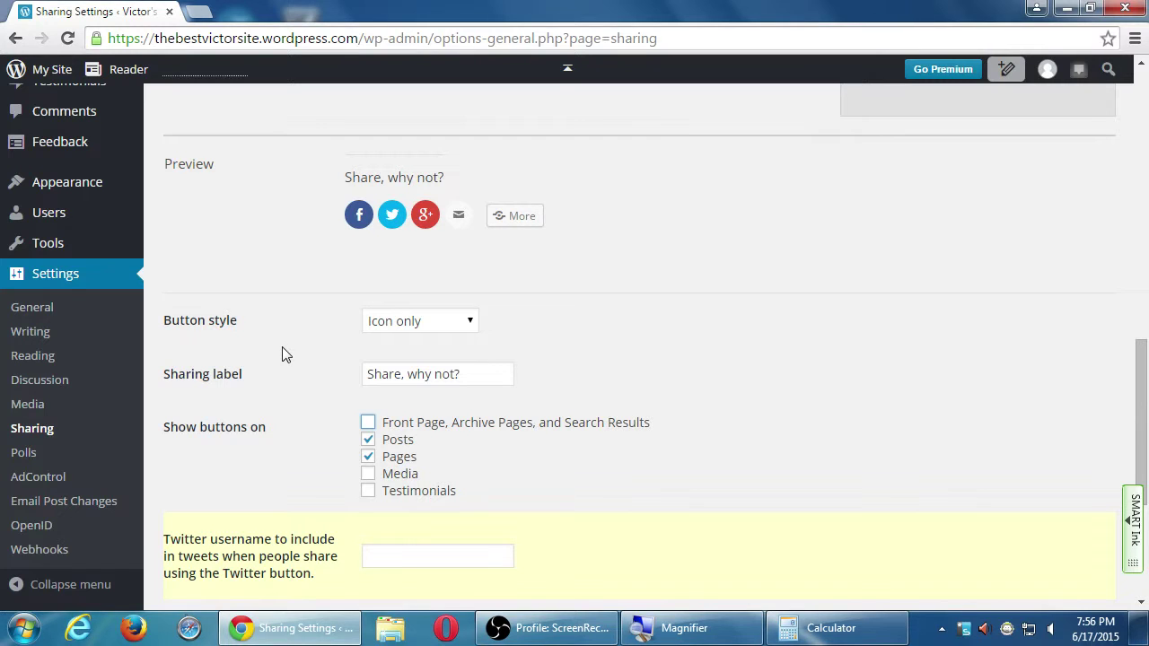
Stop showing the sharing buttons on Pages, keeping them on Posts only.
scroll(281, 354, down, 1)
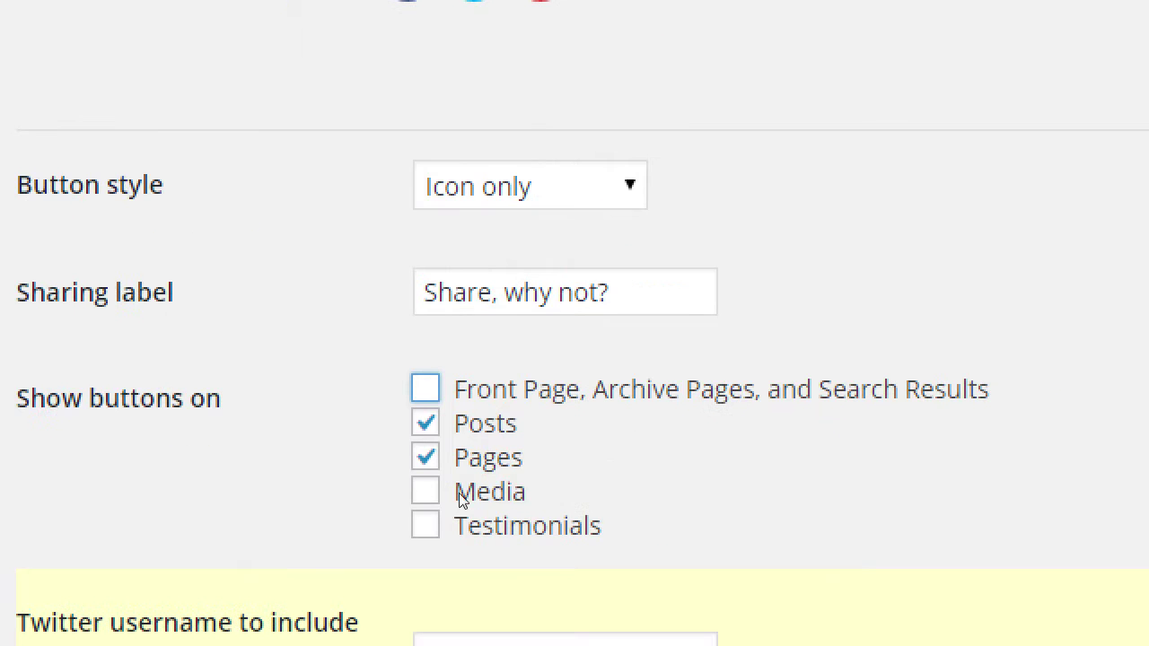
key(Tab)
key(Tab)
key(space)
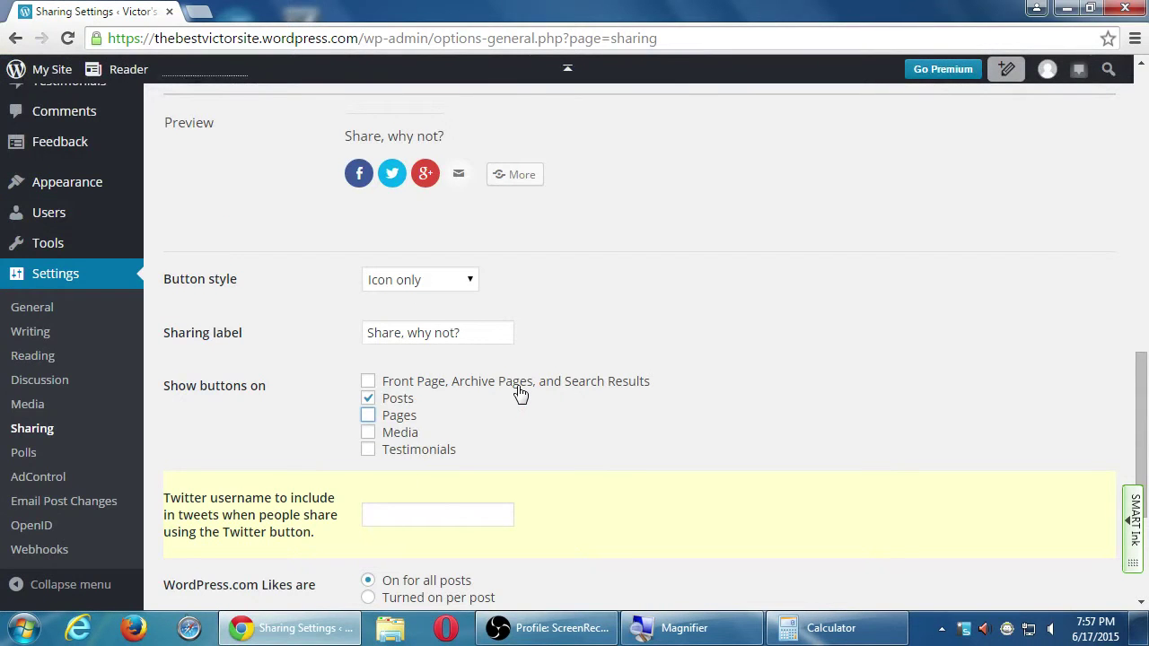
Enter pmdinteractive as the Twitter username to include in tweets shared with the Twitter button.
scroll(519, 392, down, 1)
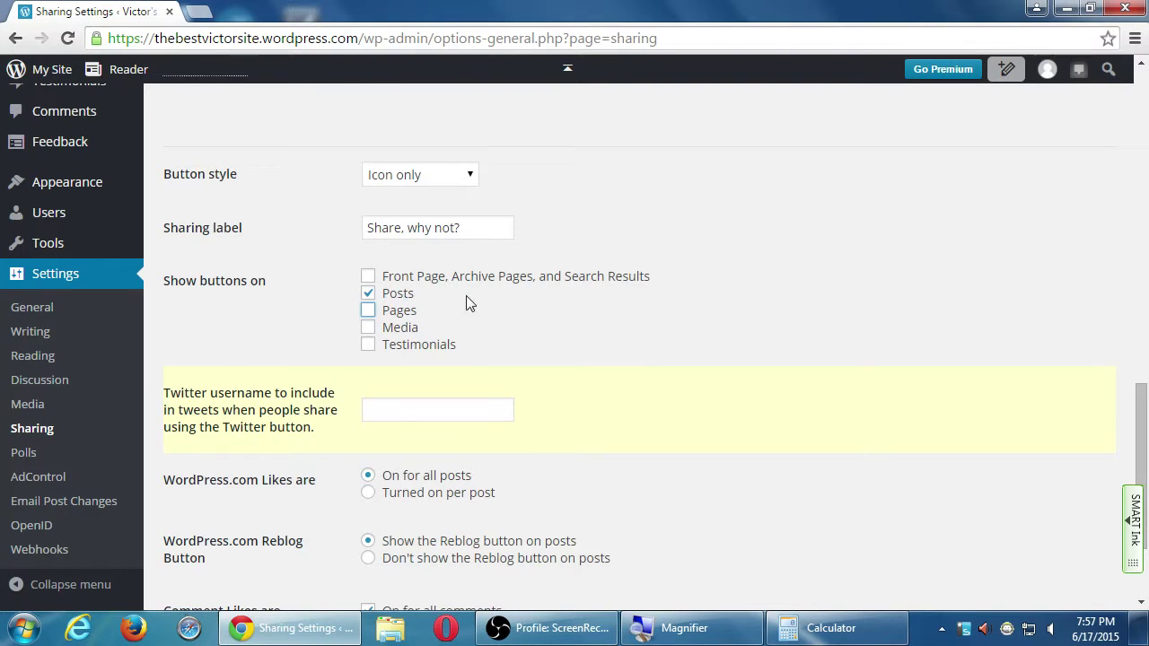
scroll(569, 342, down, 1)
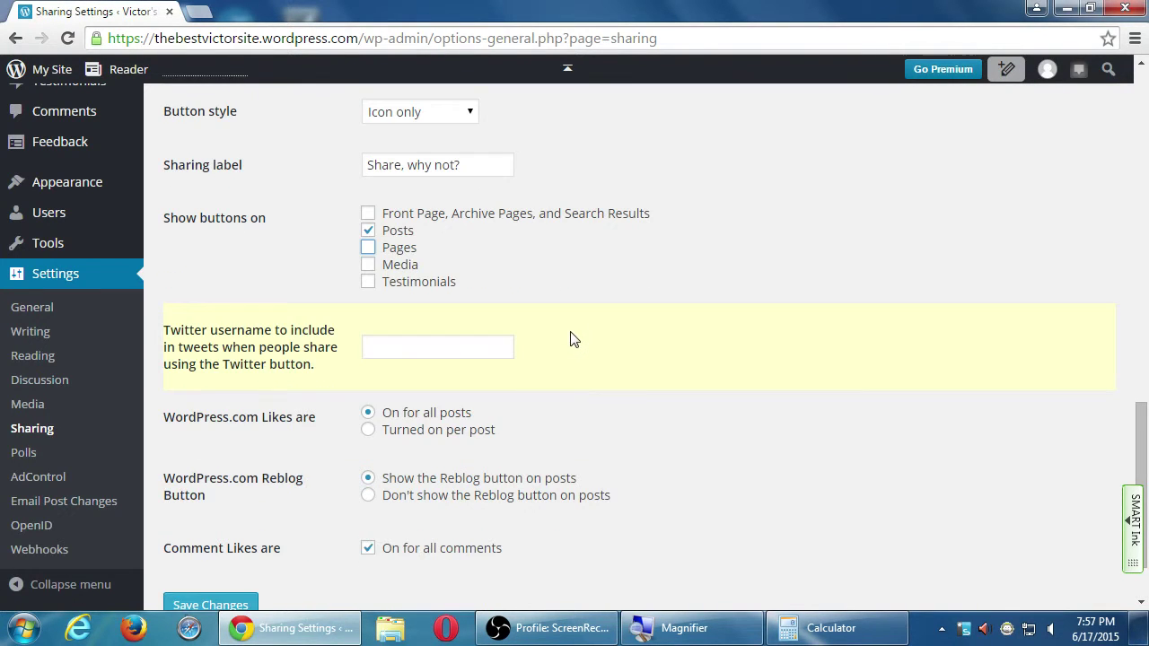
scroll(572, 337, down, 1)
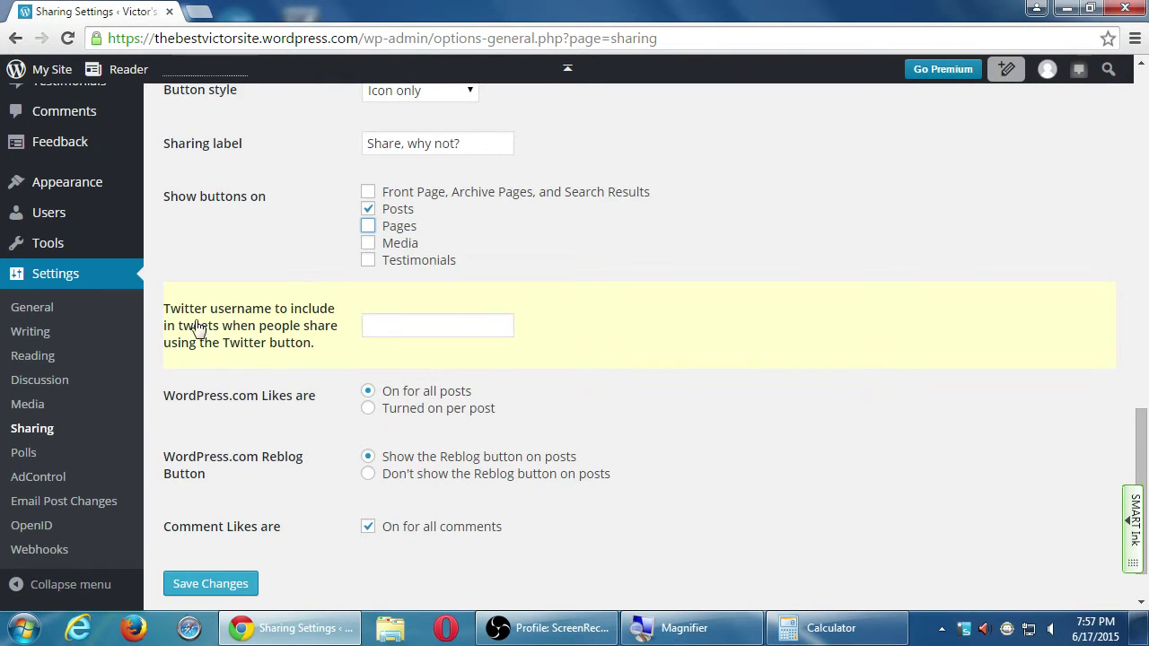
click(365, 326)
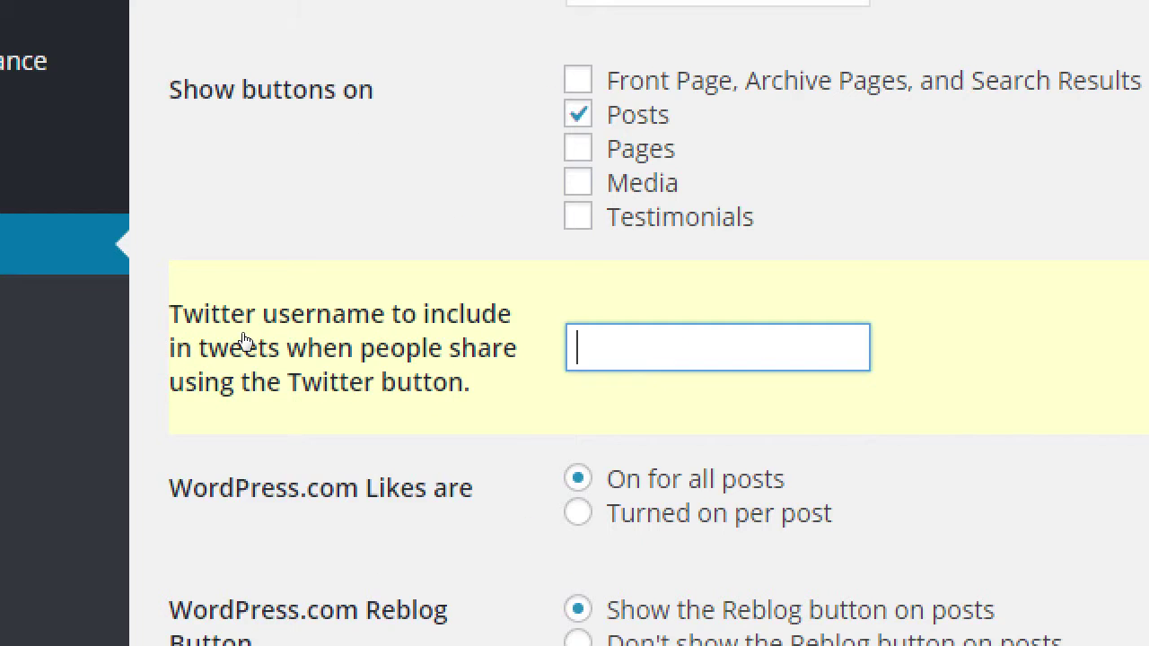
text(pmdintera)
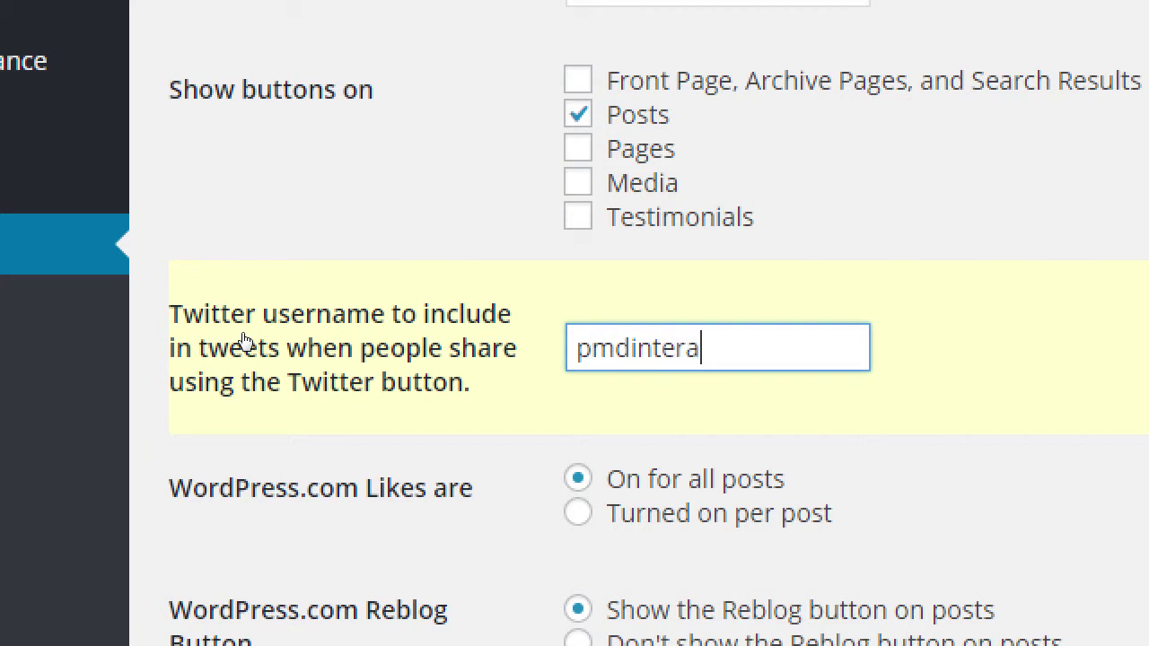
text(ctive)
Save the changes to the Sharing Settings and check the saved options at the end of the page.
scroll(296, 415, down, 1)
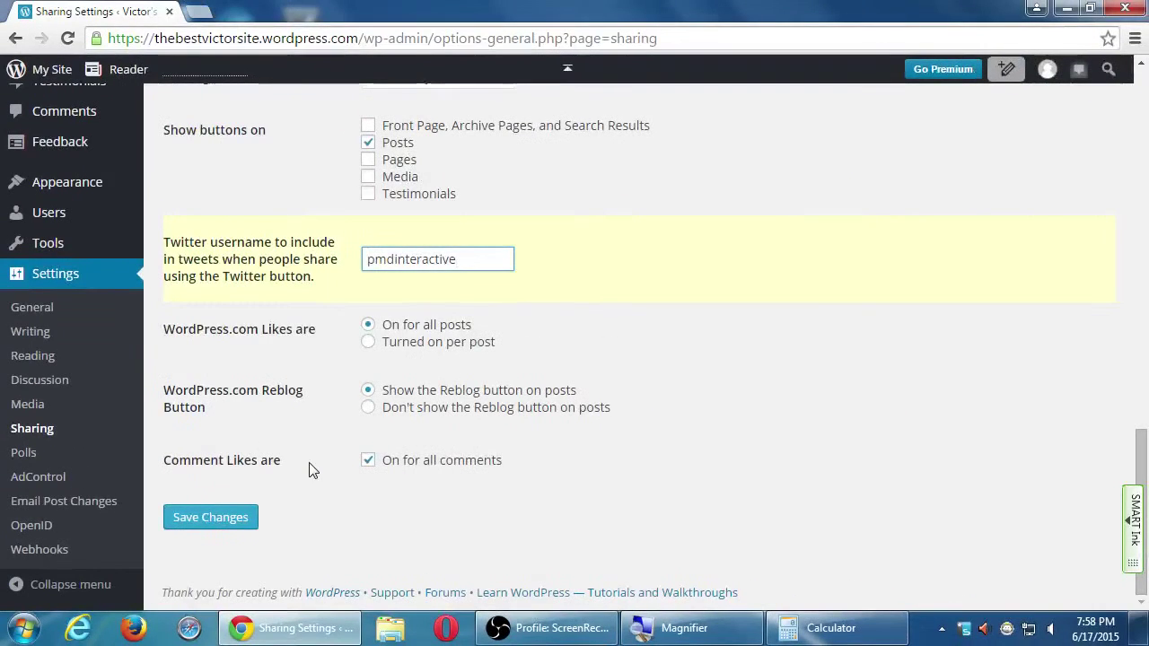
click(1143, 86)
click(1143, 85)
scroll(411, 449, down, 15)
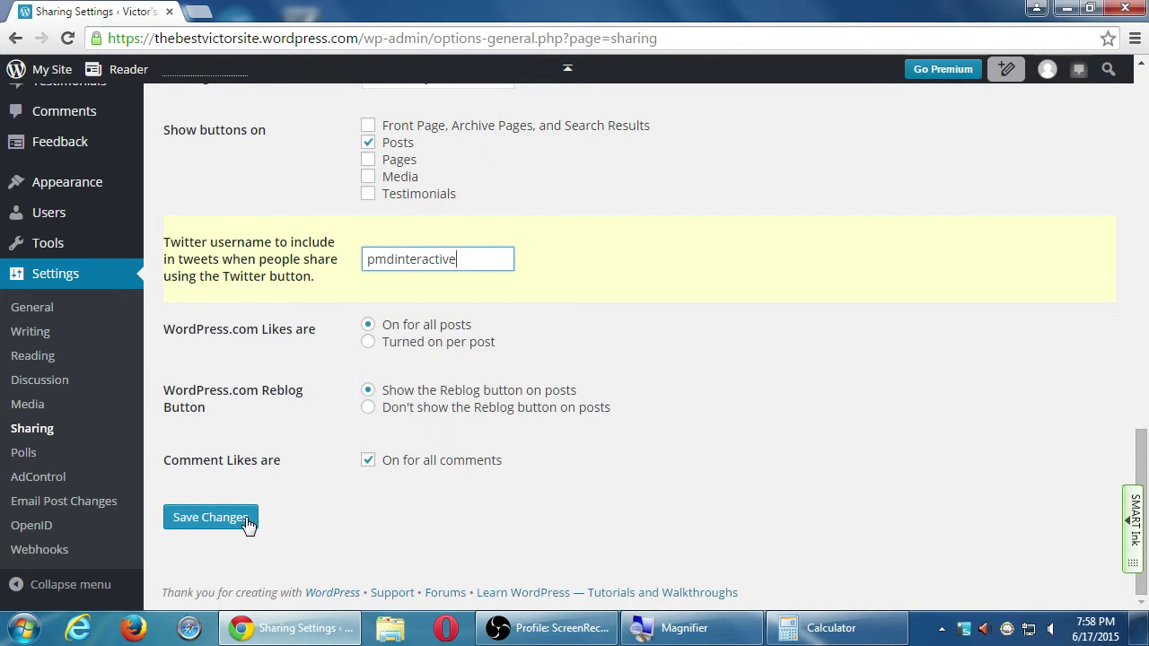
click(209, 518)
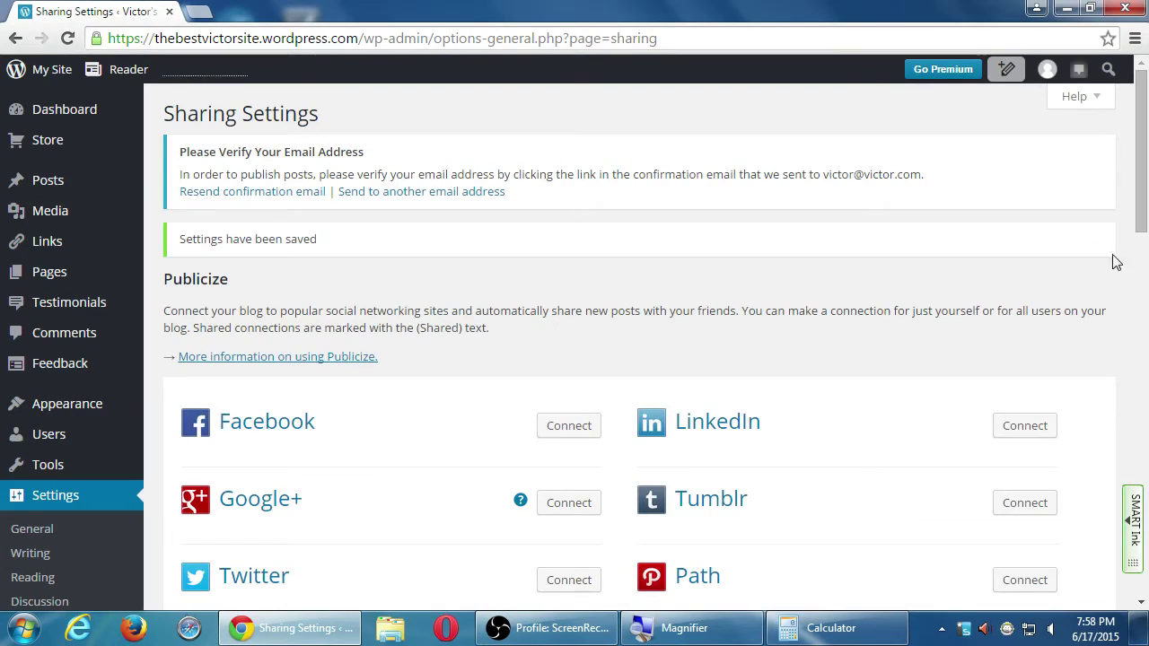
drag(1143, 266, 1098, 467)
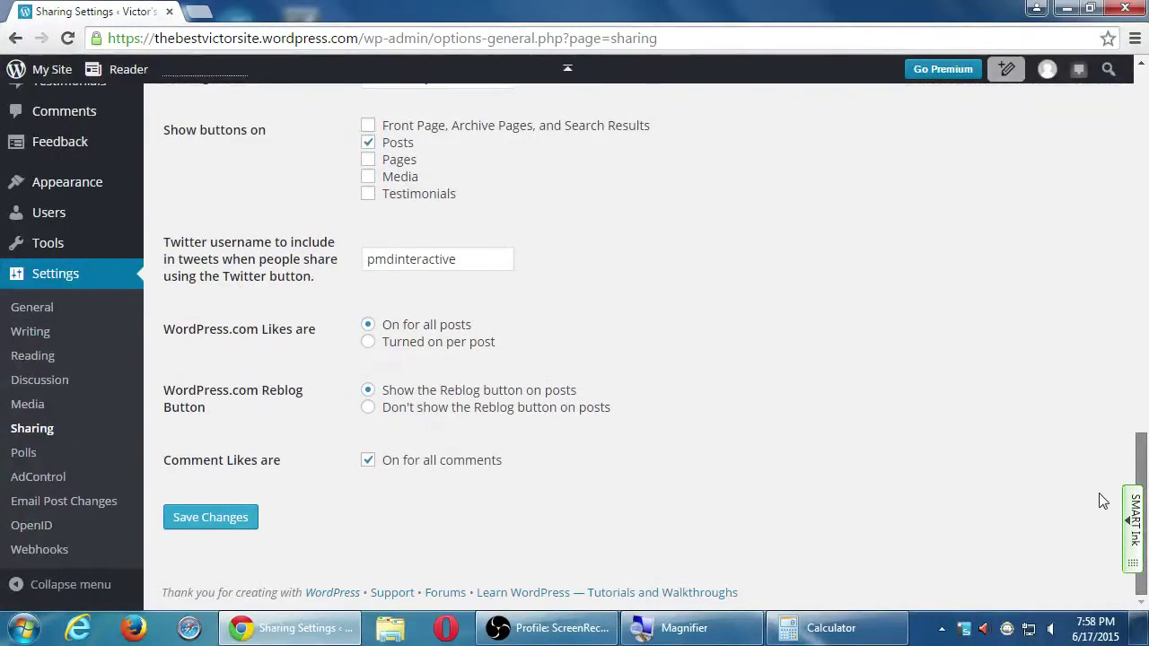